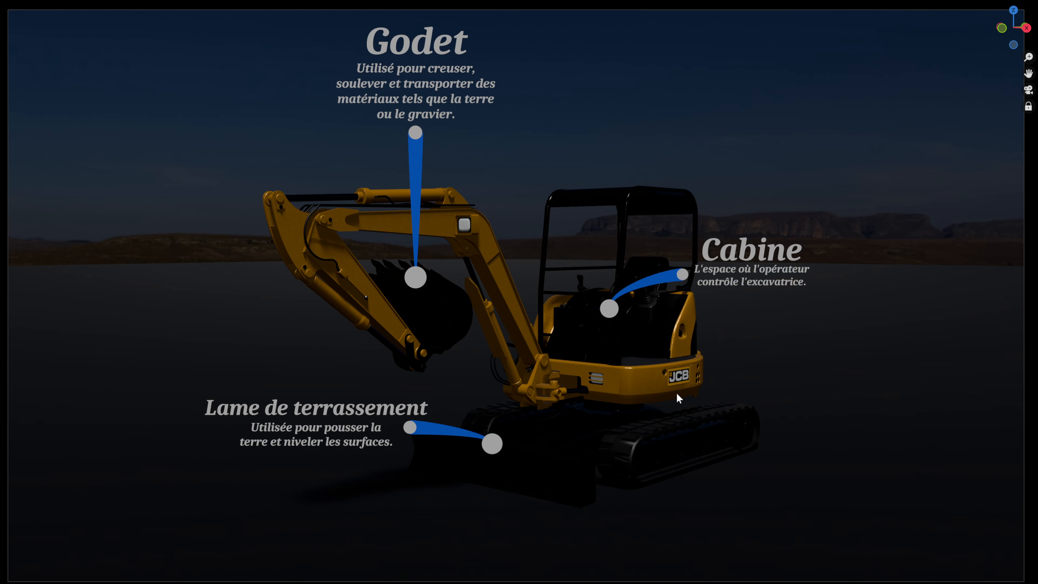
- Restore the full interface layout and switch the excavator scene's viewport to solid shading
left_click(1028, 106)
key("ctrl+alt+space")
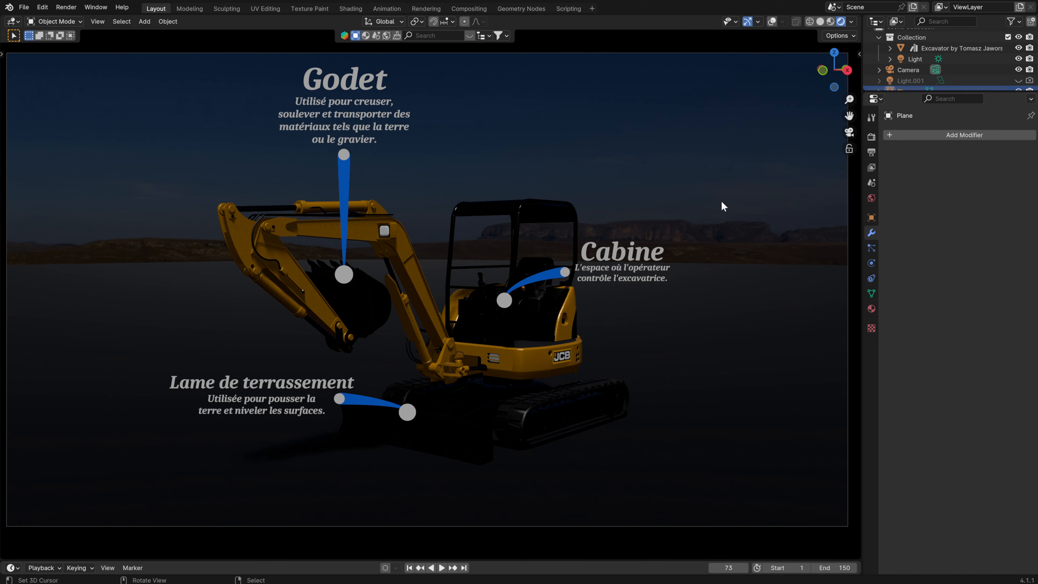
left_click(820, 22)
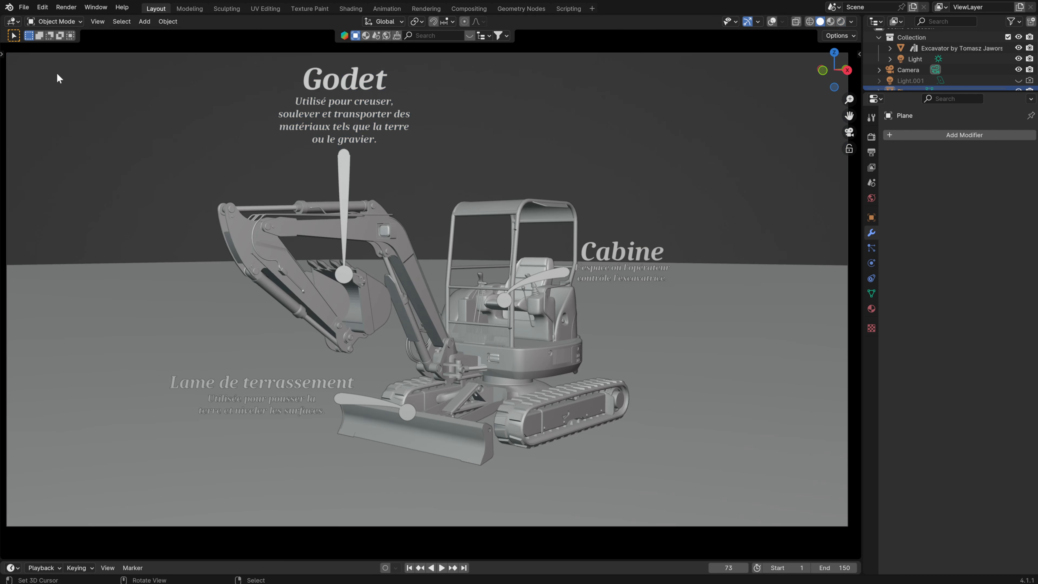
- Open the recent file Tutorial.blend without saving the changes to Machine.blend
left_click(16, 7)
left_click(21, 8)
left_click(23, 8)
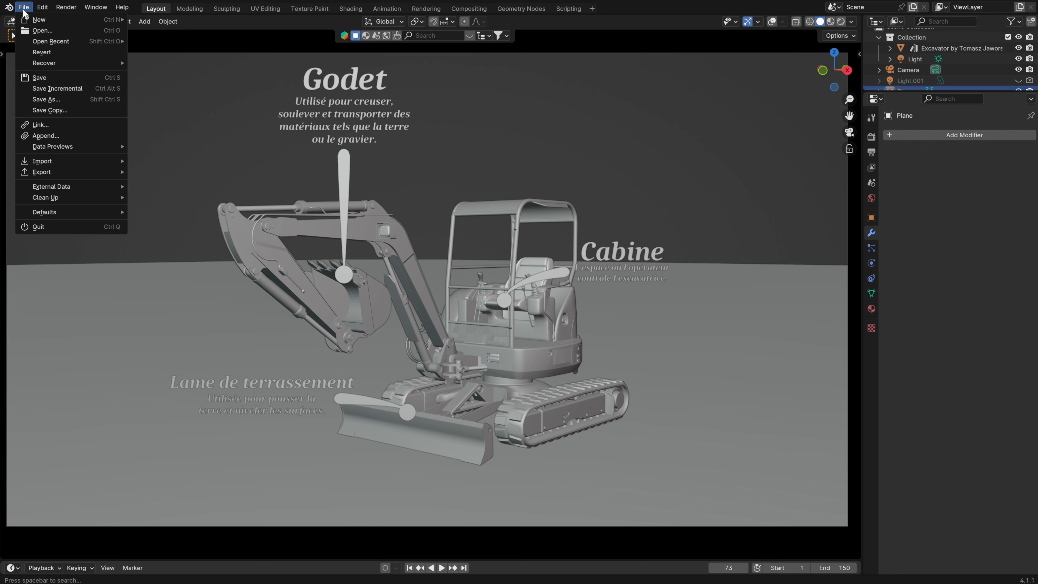
mouse_move(70, 42)
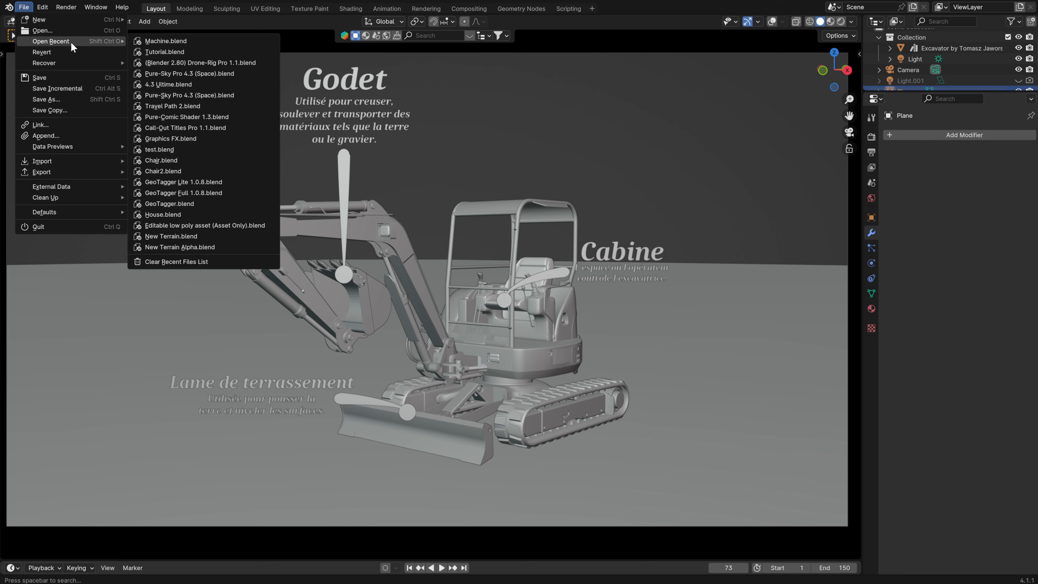
left_click(162, 51)
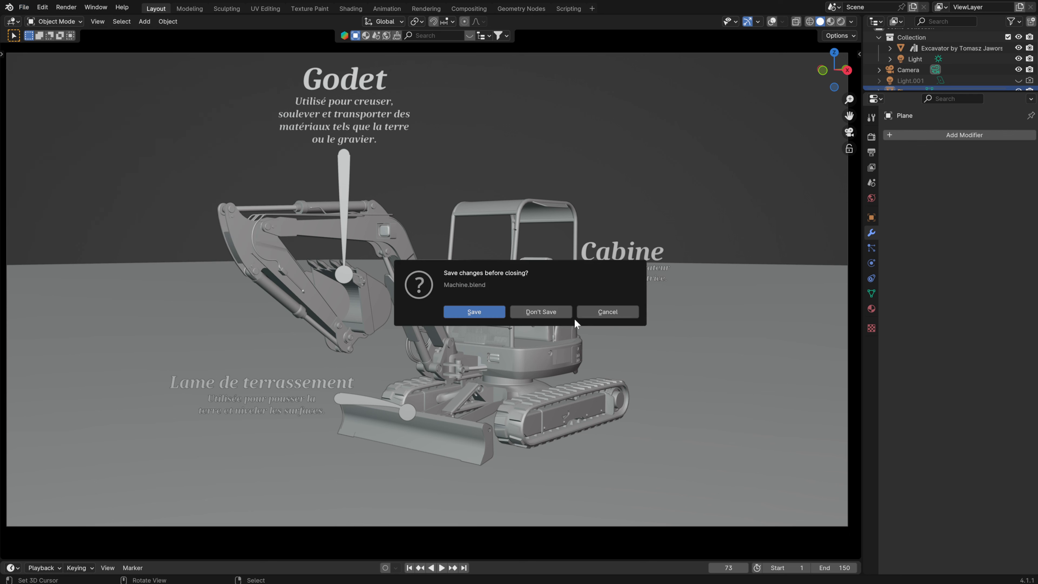
left_click(553, 309)
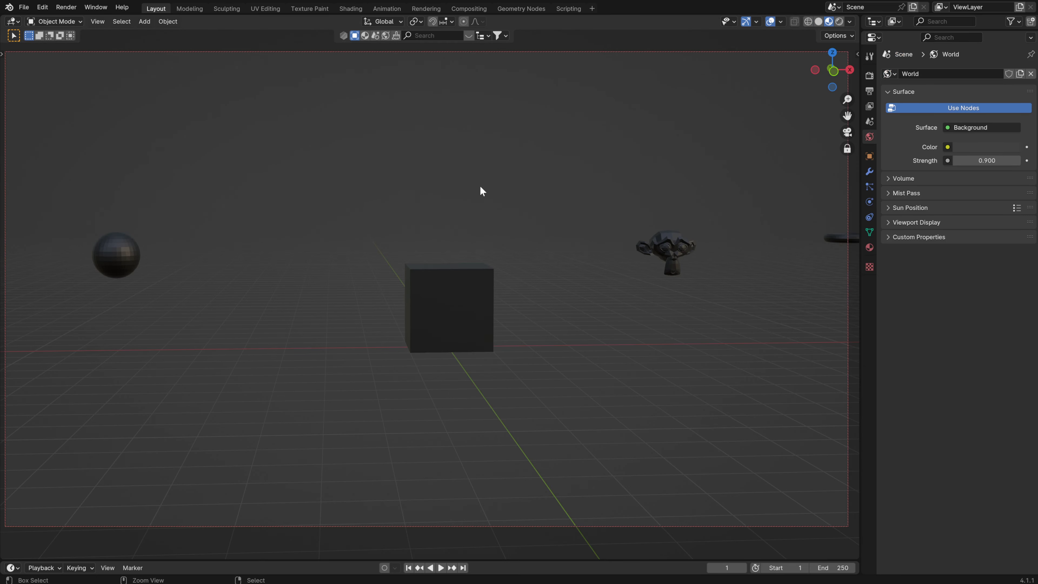
- Show the 3D viewport full screen and approach the cube with Walk Navigation to display its tag
key("ctrl+alt+space")
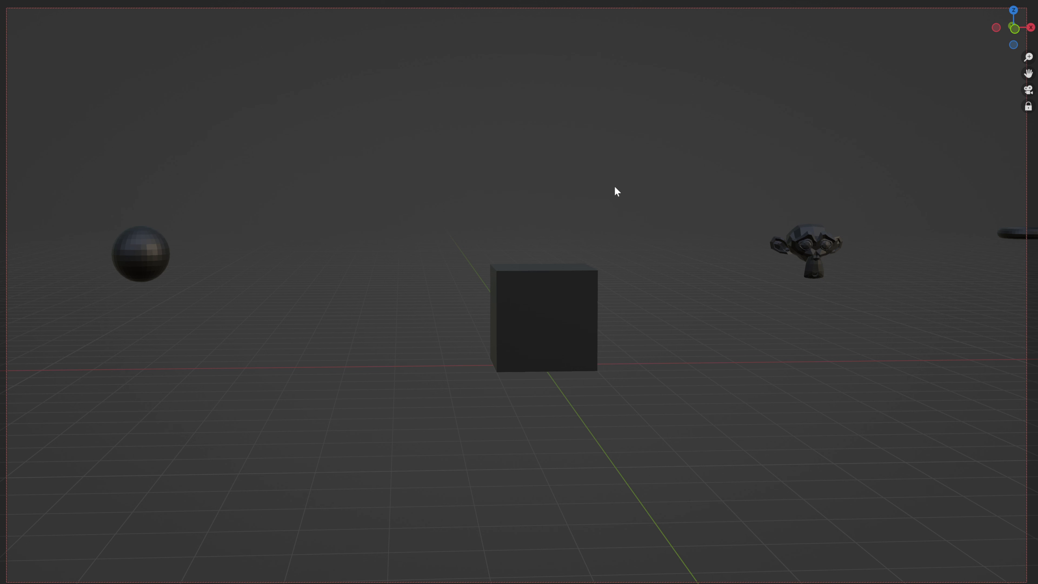
key("F3")
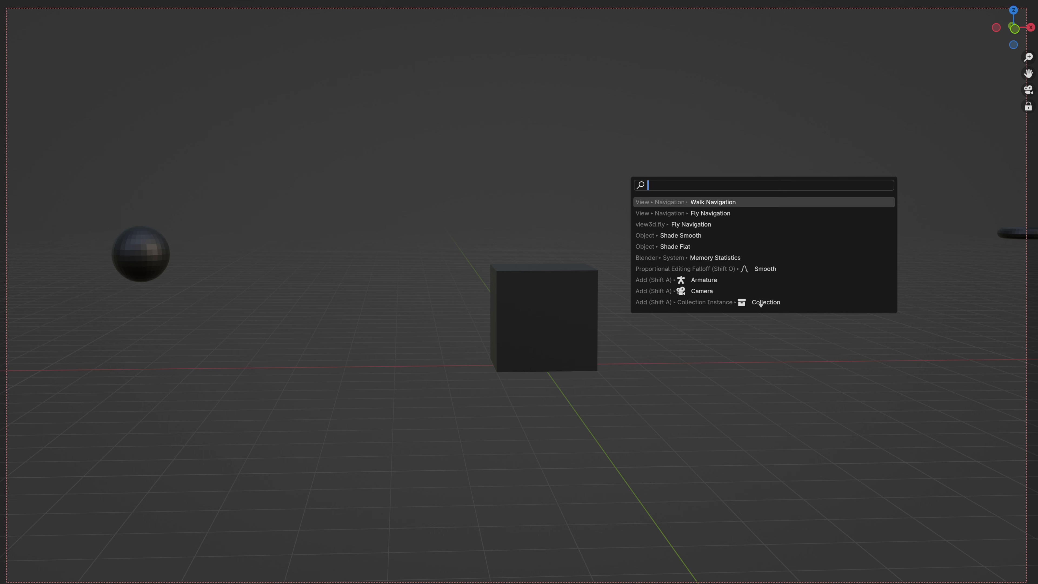
key("Return")
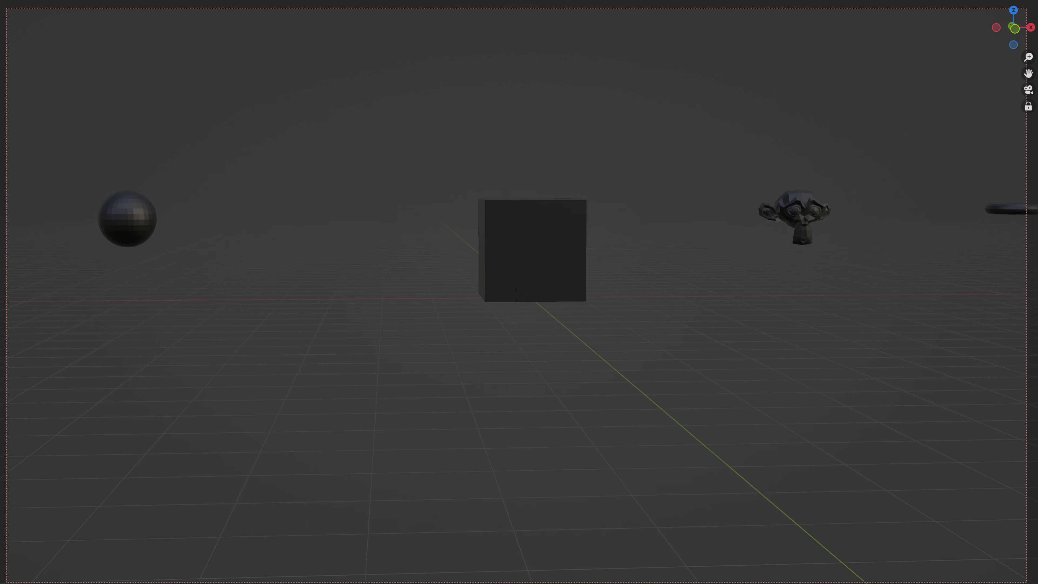
key("Escape")
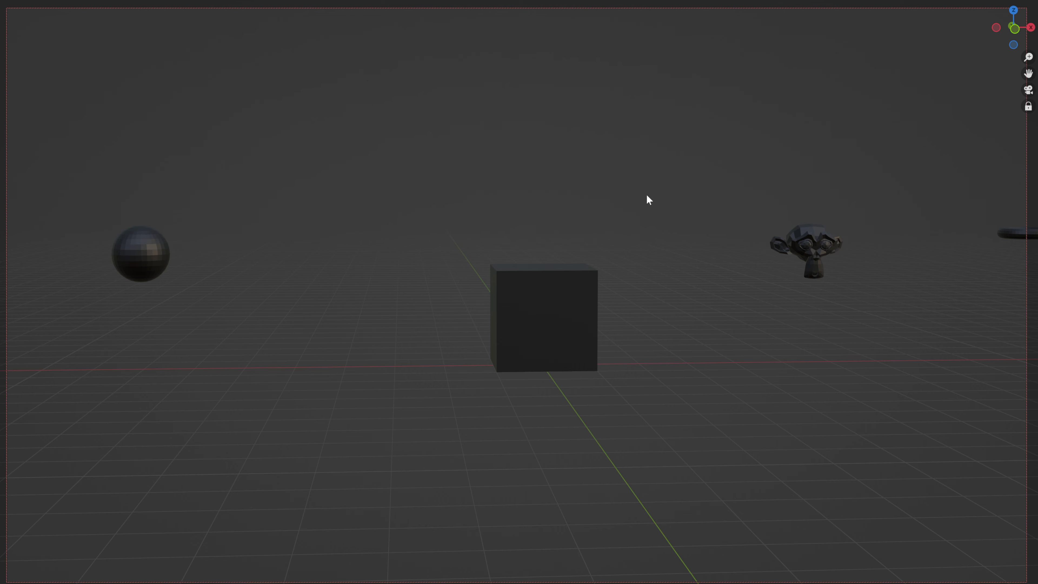
key("F3")
key("Return")
key("w")
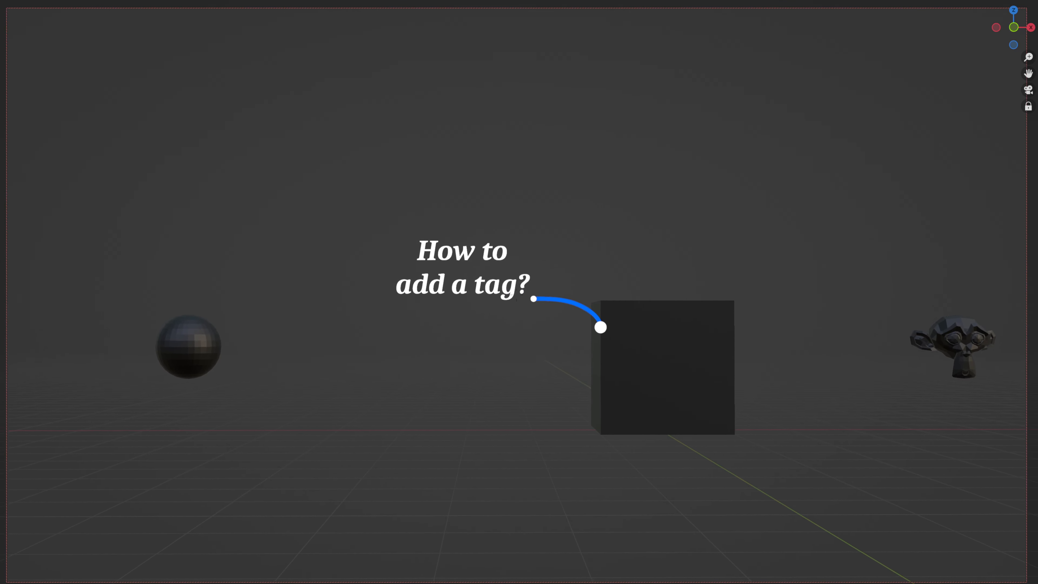
left_click(700, 230)
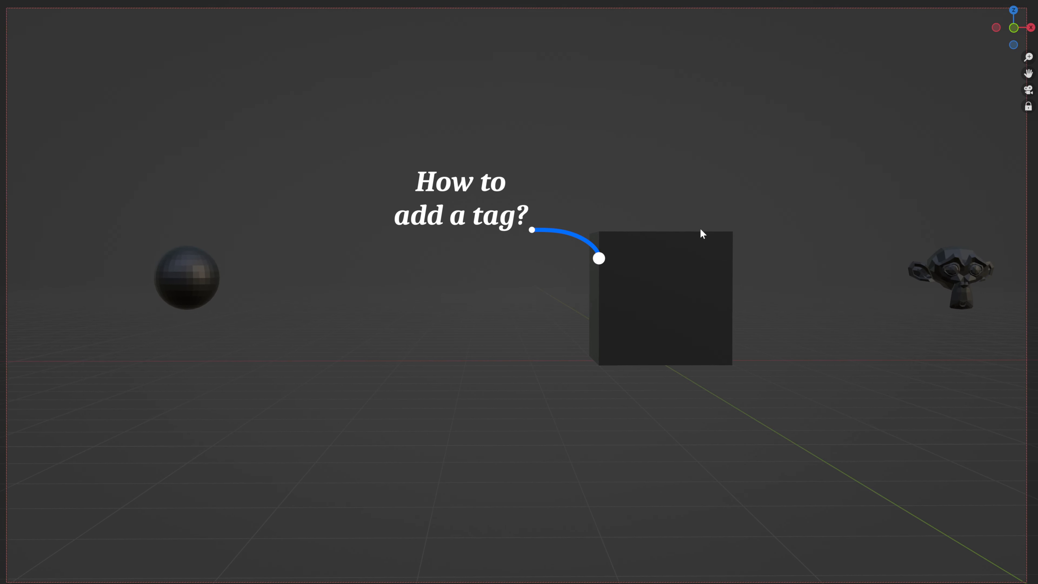
- Restore the full interface, enlarge the timeline area and turn it into an Asset Browser
key("ctrl+alt+space")
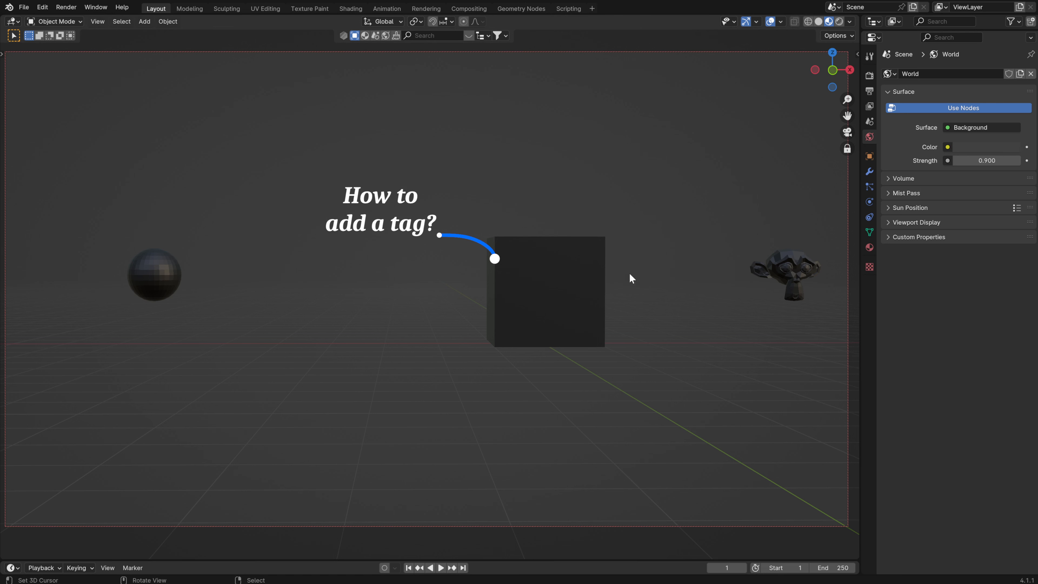
left_click_drag(631, 560, 655, 448)
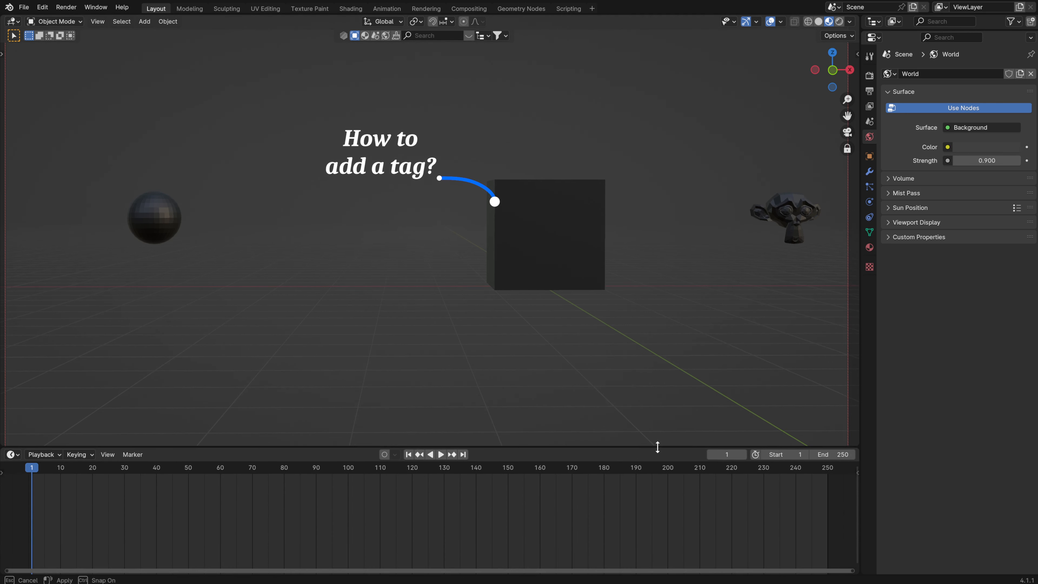
left_click(12, 454)
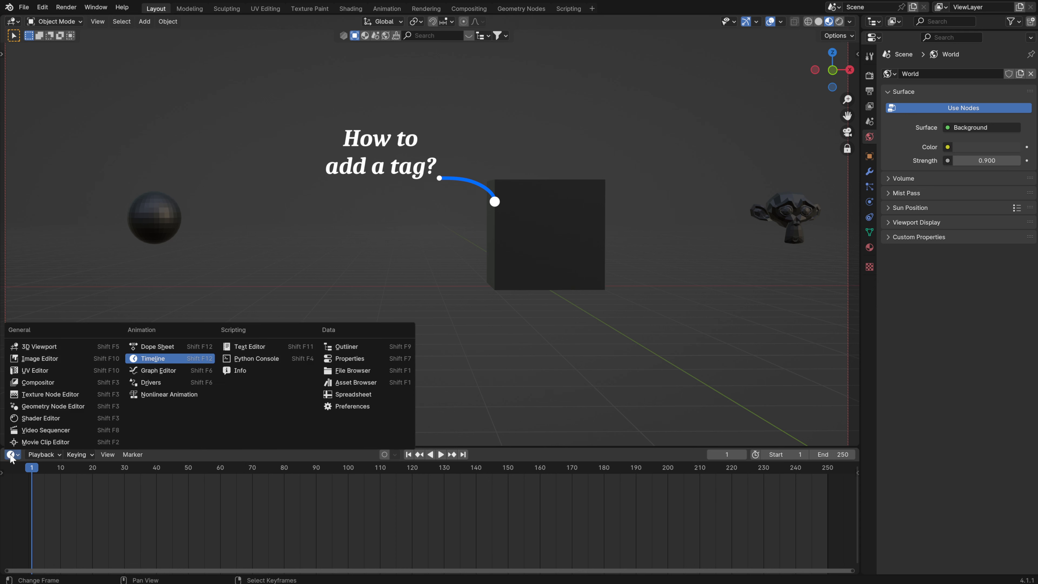
left_click(342, 383)
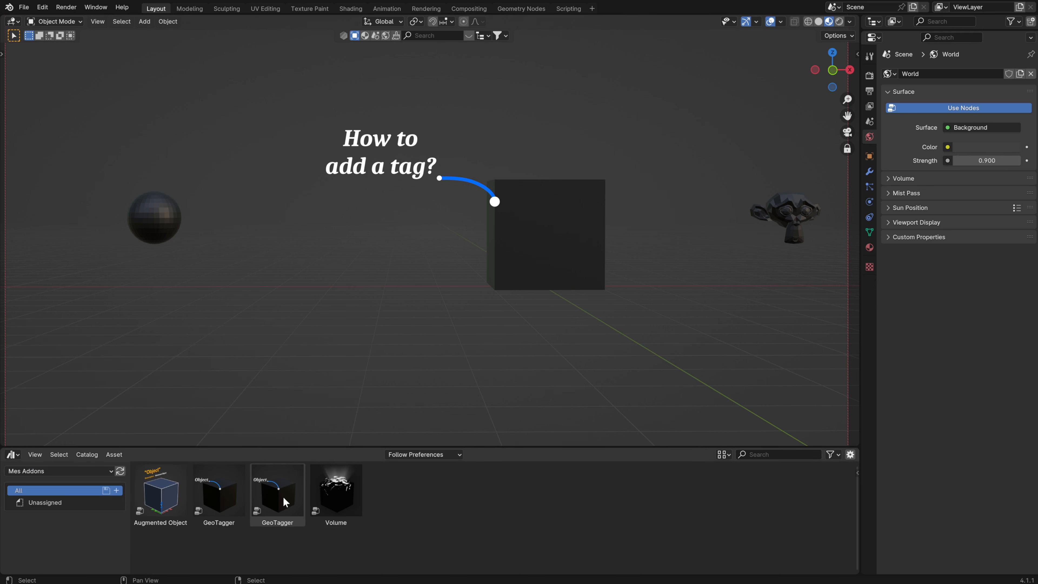
left_click(13, 456)
left_click(342, 384)
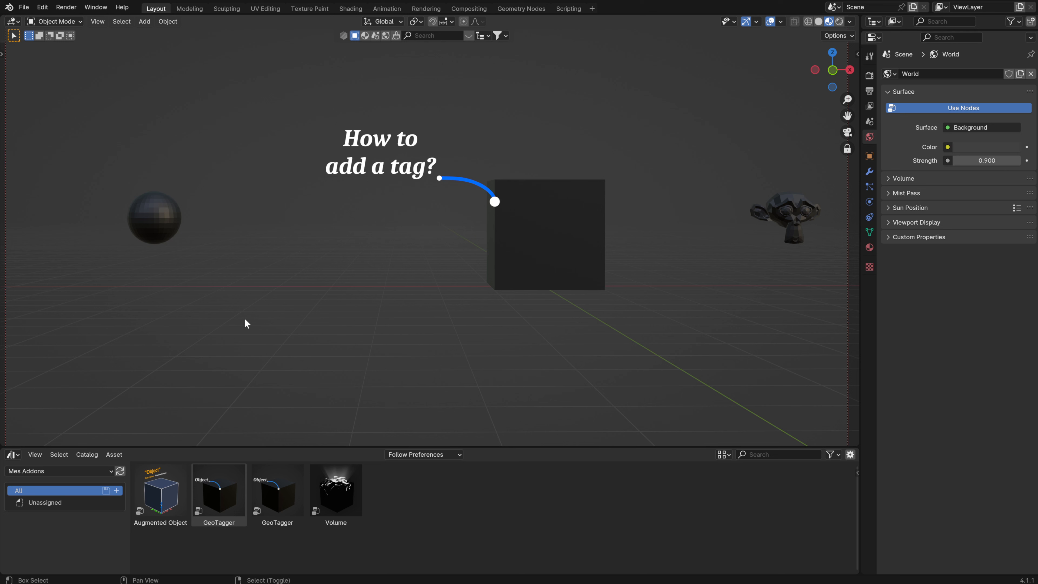
- Add a Landscape mesh to the scene
key("shift+a")
mouse_move(231, 338)
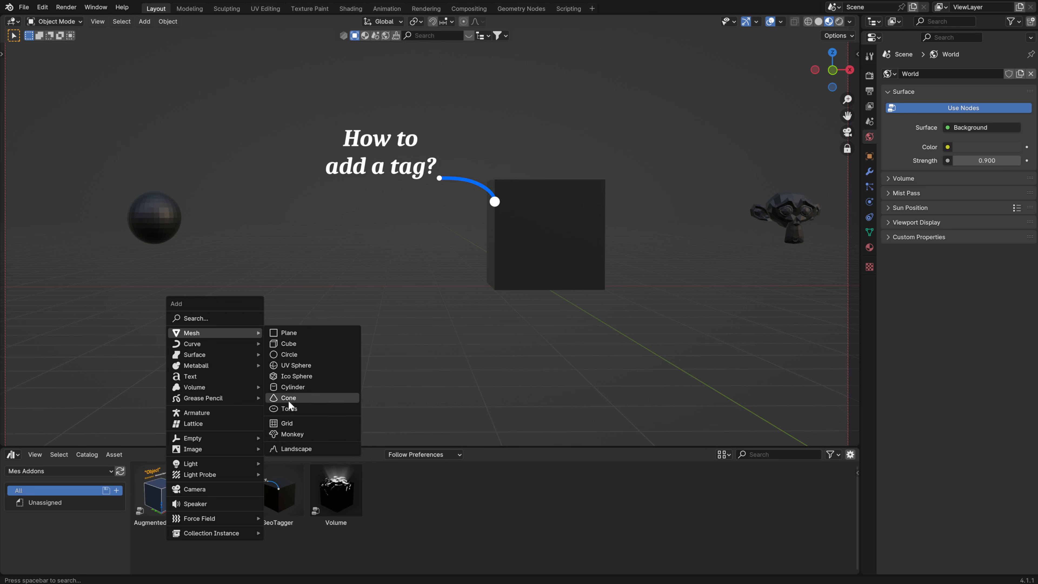
left_click(297, 447)
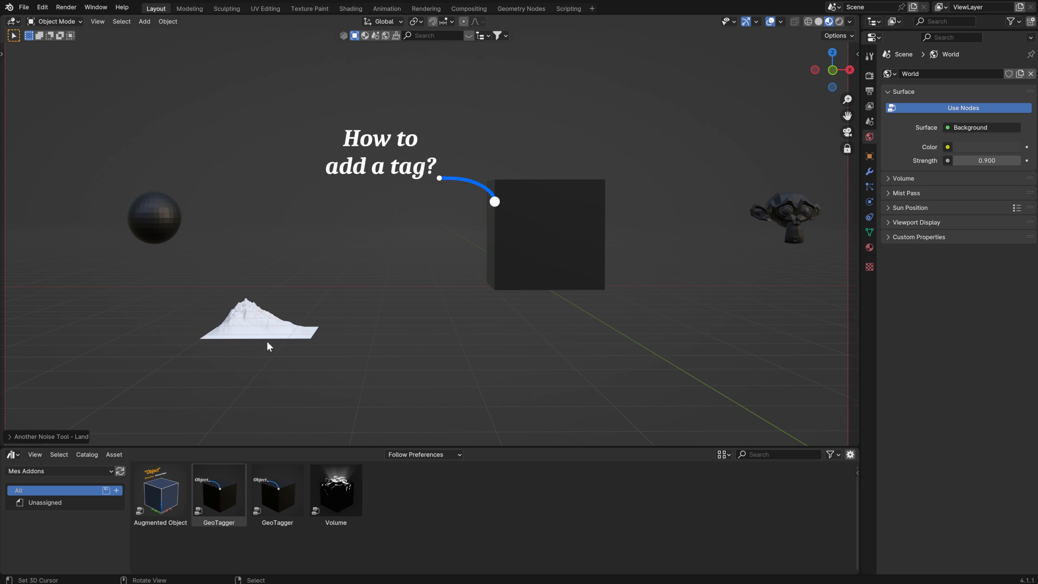
- Apply the first GeoTagger asset to the landscape and move the tagged landscape slightly
left_click_drag(234, 493, 258, 322)
key("g")
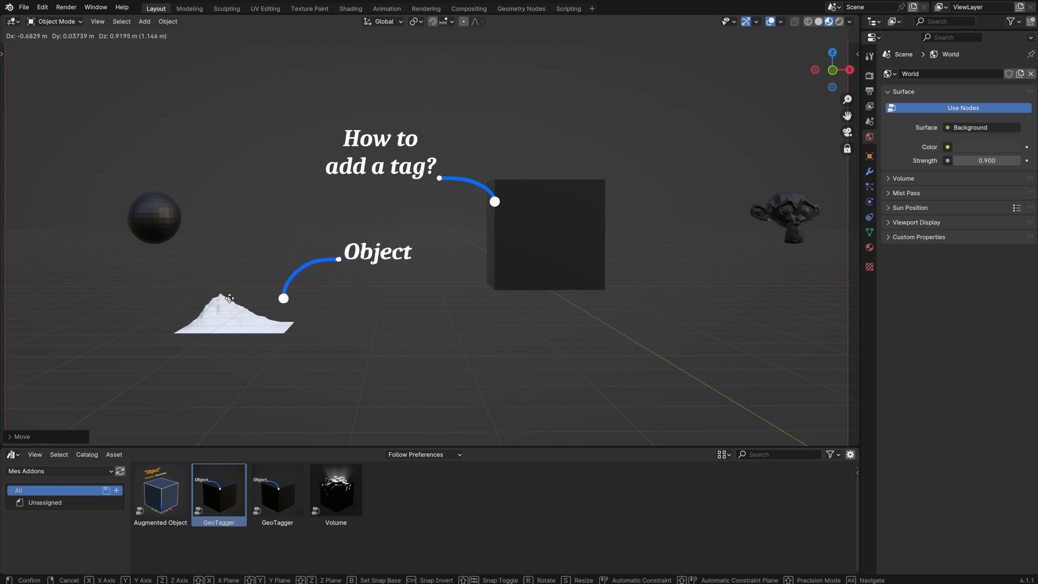
left_click(249, 287)
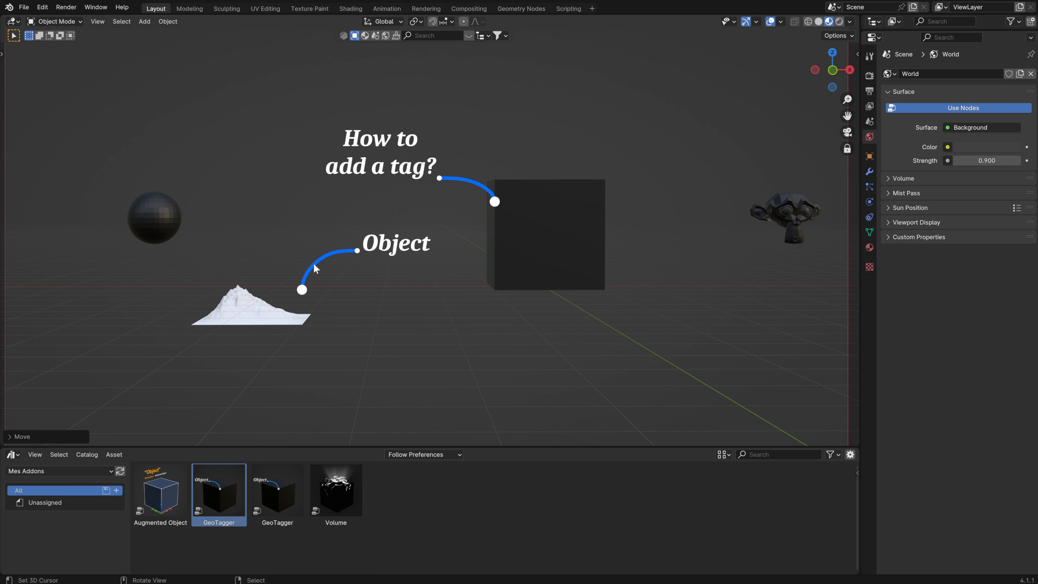
- Delete the tagged landscape
key("x")
left_click(247, 306)
- Use Walk Navigation to approach the cube and then the sphere to read their tag titles and descriptions
key("F3")
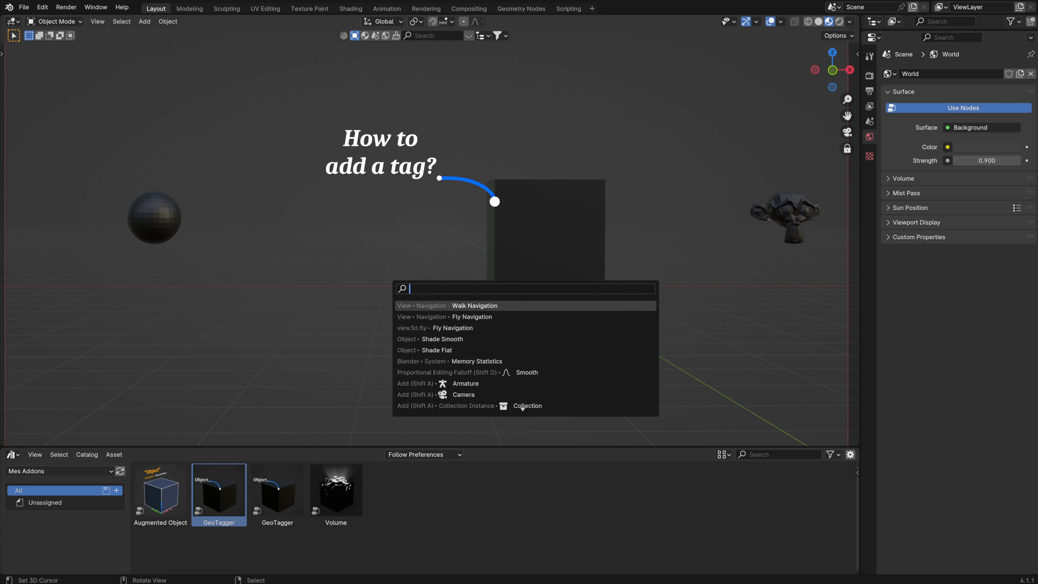
key("Return")
key("w")
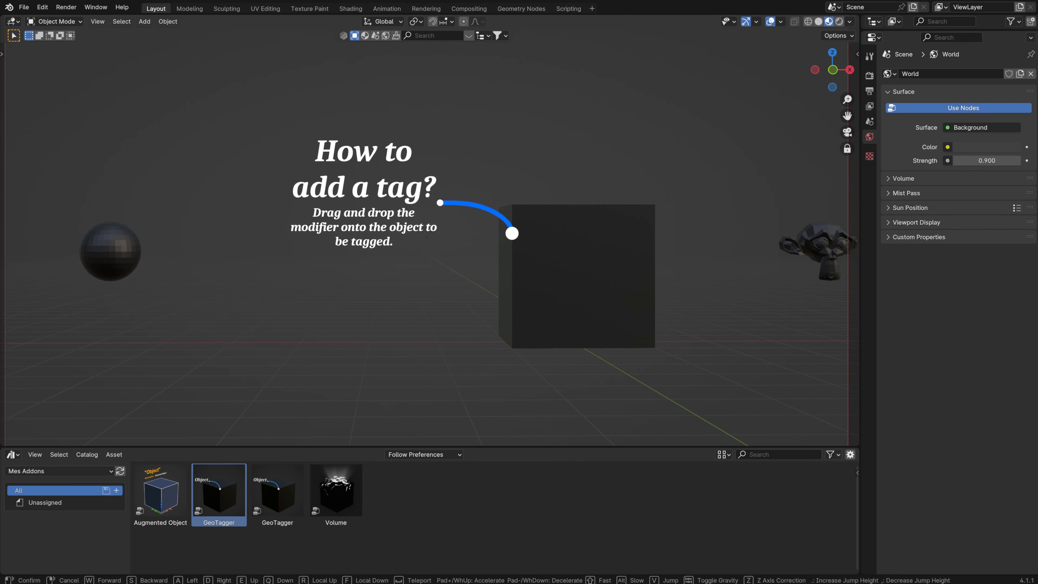
key("a")
key("w")
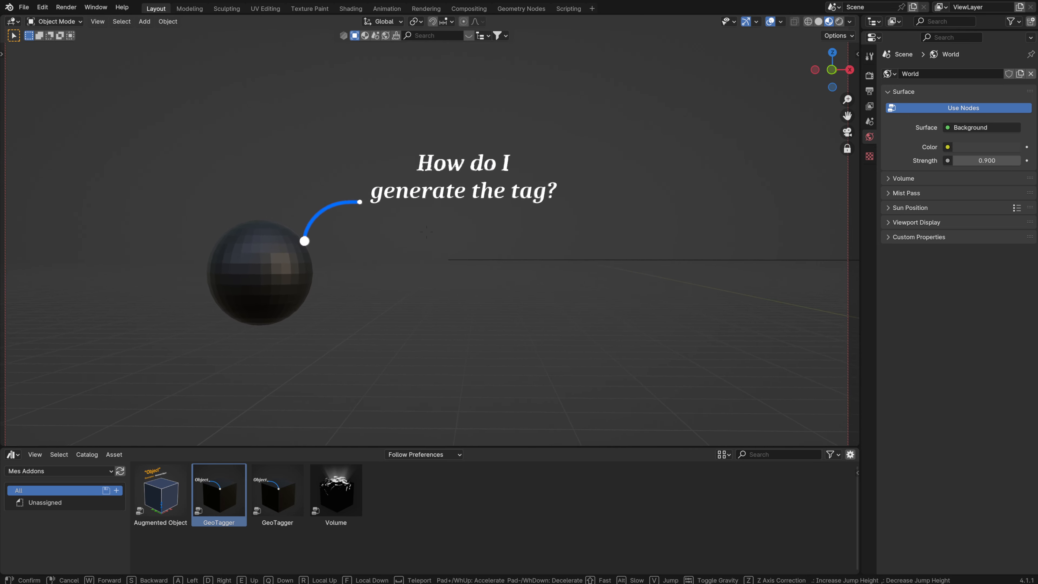
key("w")
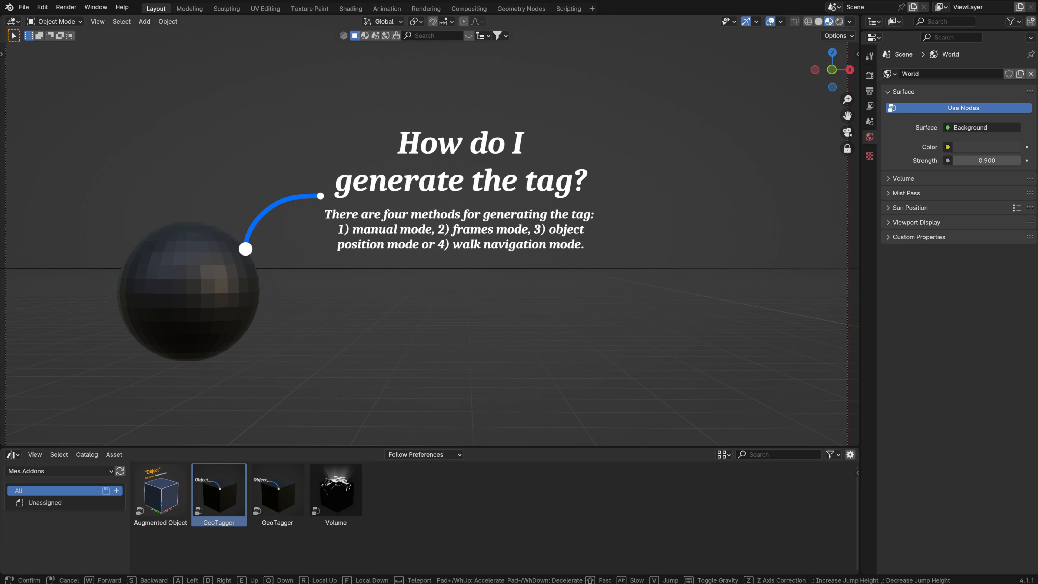
left_click(395, 252)
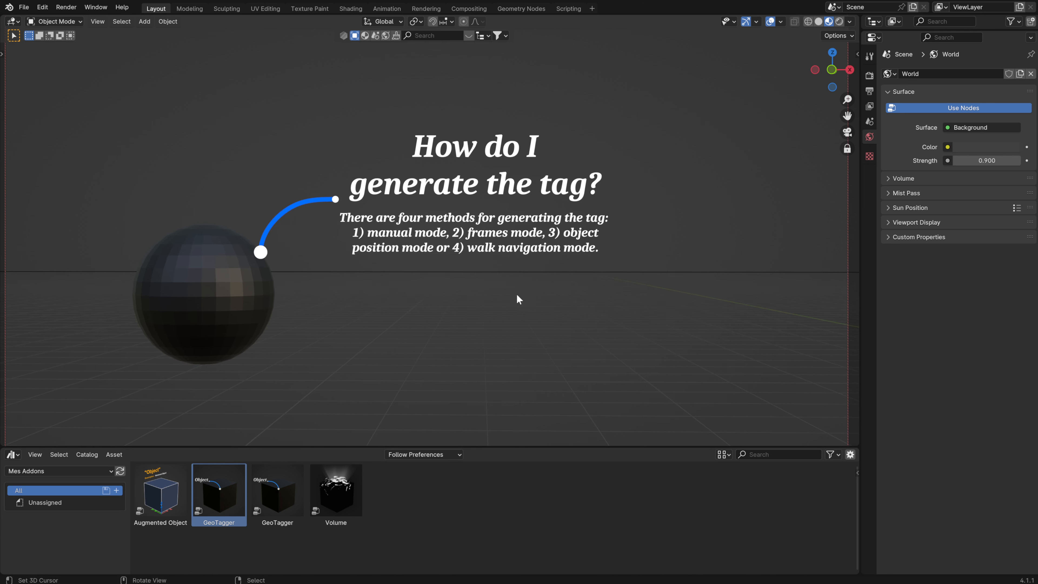
- Change the Asset Browser area back to a Timeline and shrink it to its header
left_click(12, 454)
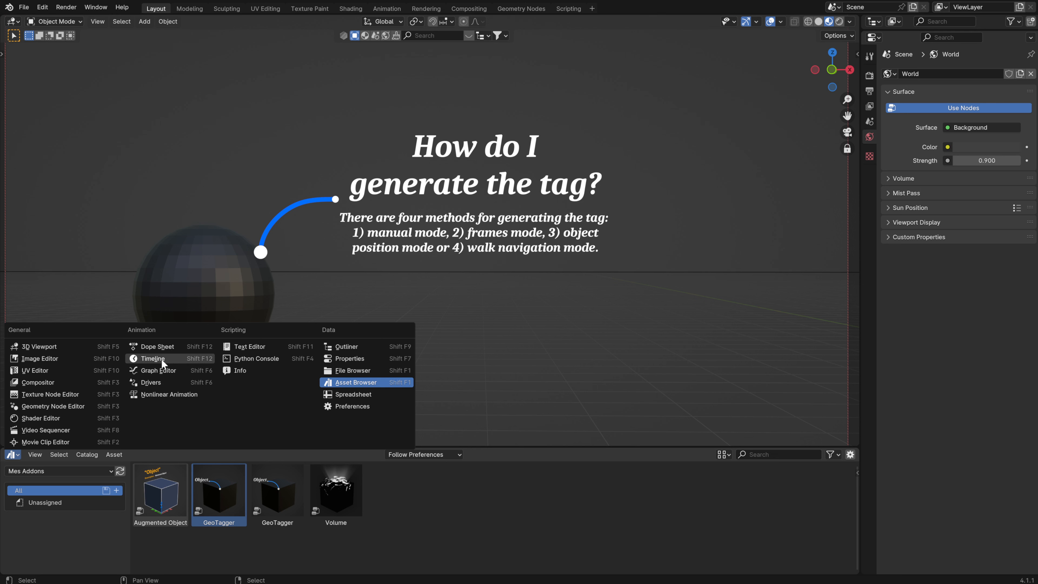
left_click(161, 356)
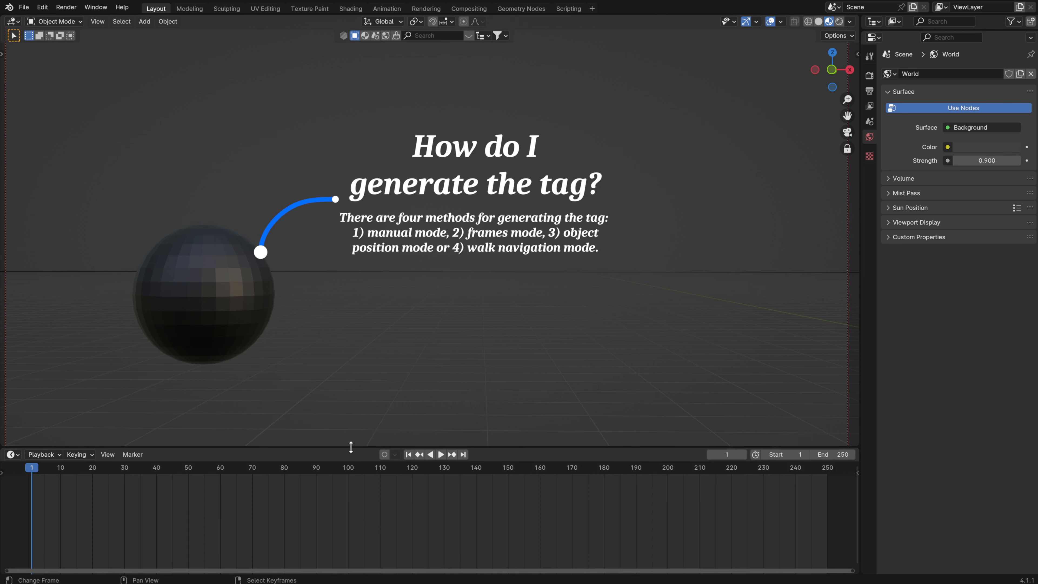
left_click_drag(351, 447, 351, 561)
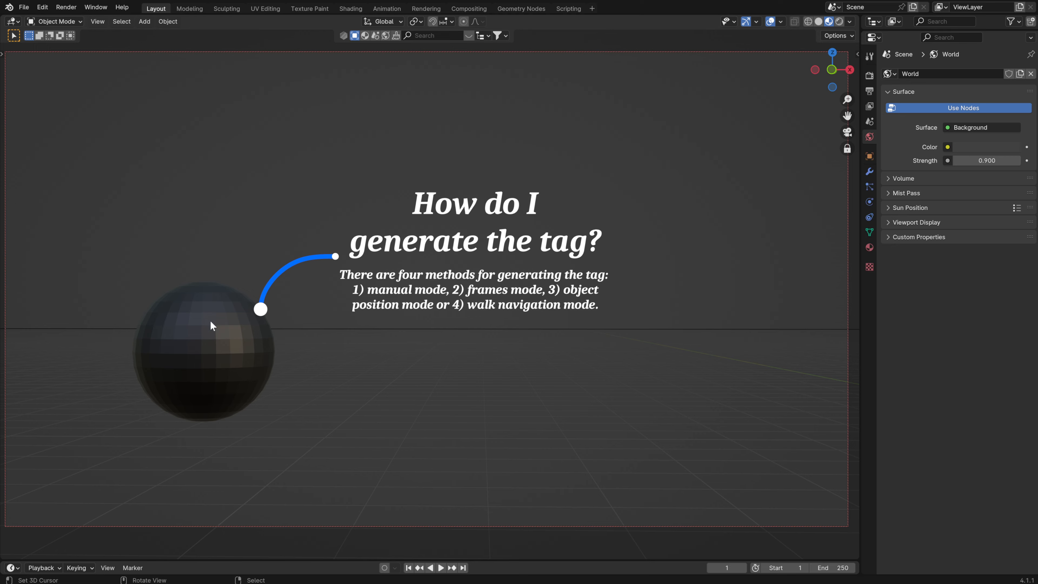
- Show the Gen settings of the sphere's GeoTagger modifier, with its Main section collapsed
left_click(896, 91)
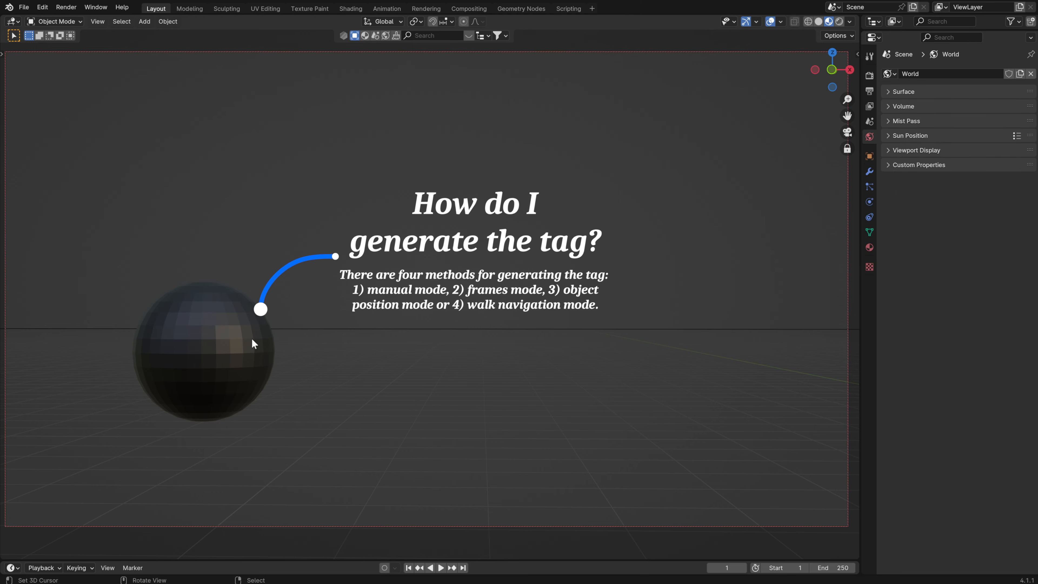
left_click(870, 172)
left_click(887, 92)
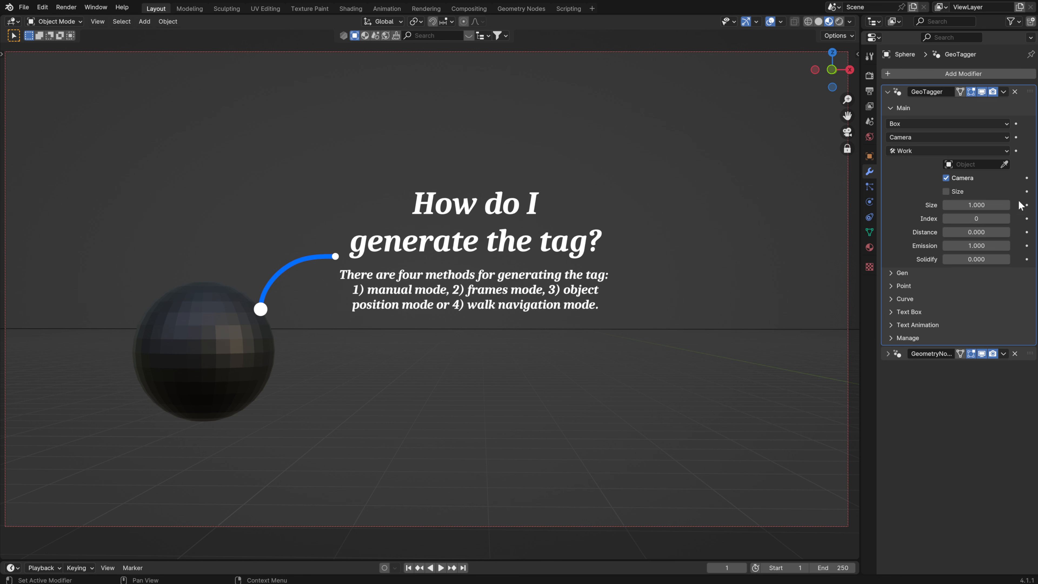
left_click(892, 107)
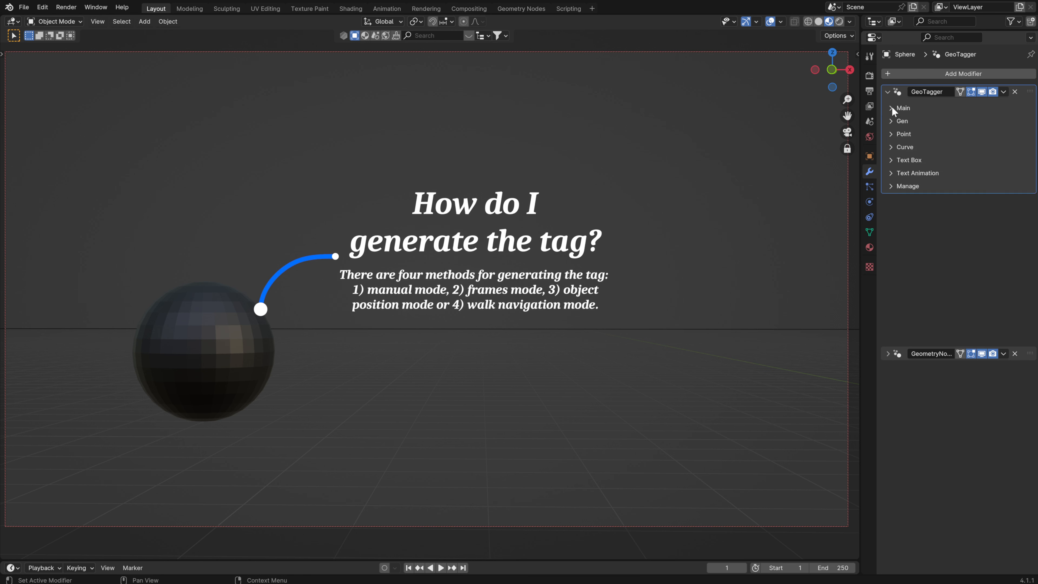
left_click(892, 121)
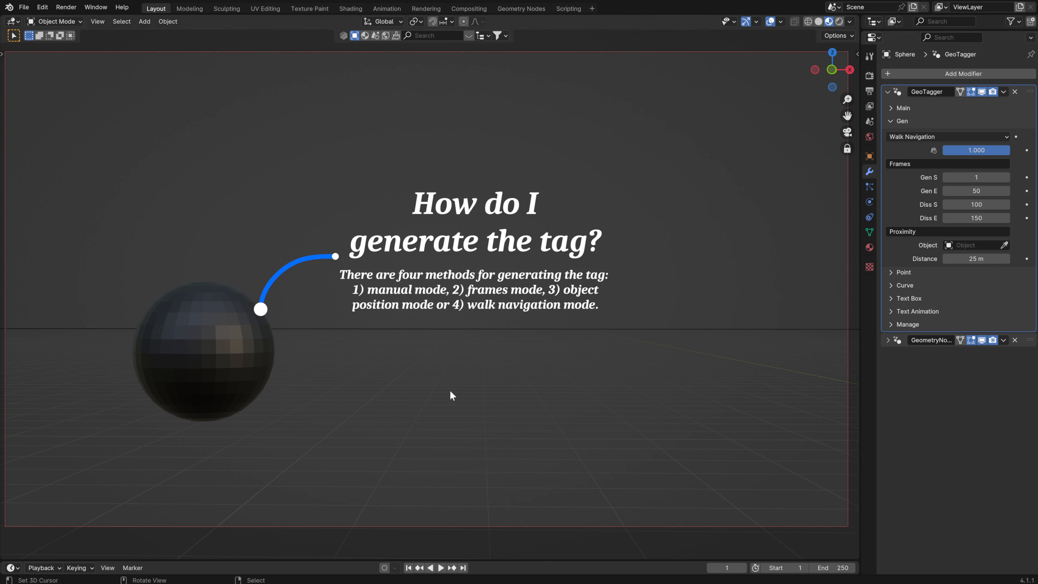
- Move around in front of the sphere with Walk Navigation to demonstrate its tag generation mode
key("F3")
key("Return")
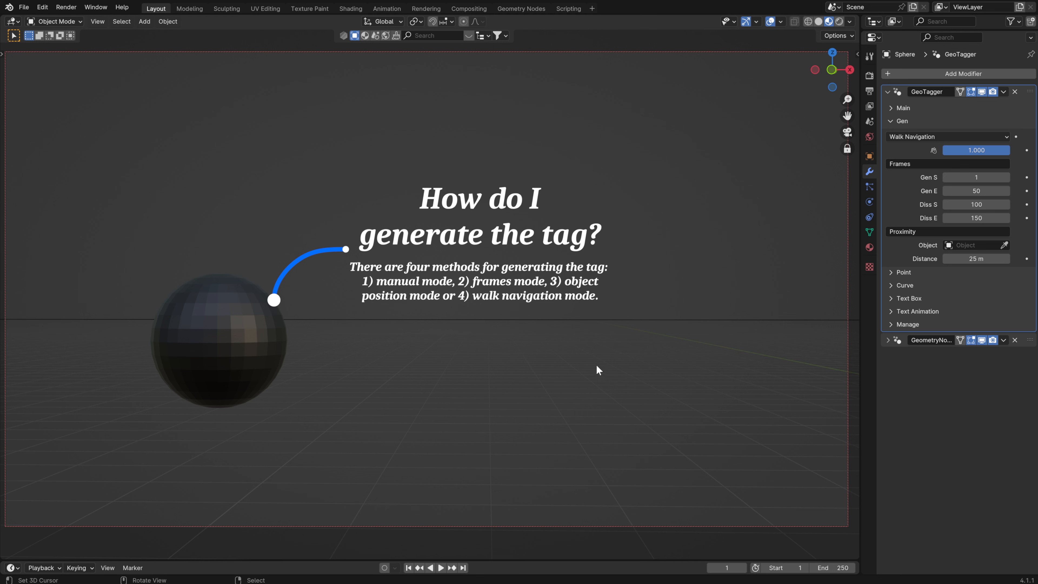
- Add a cube mesh to the scene and scale it down uniformly to roughly a quarter of its size
key("shift+a")
mouse_move(597, 371)
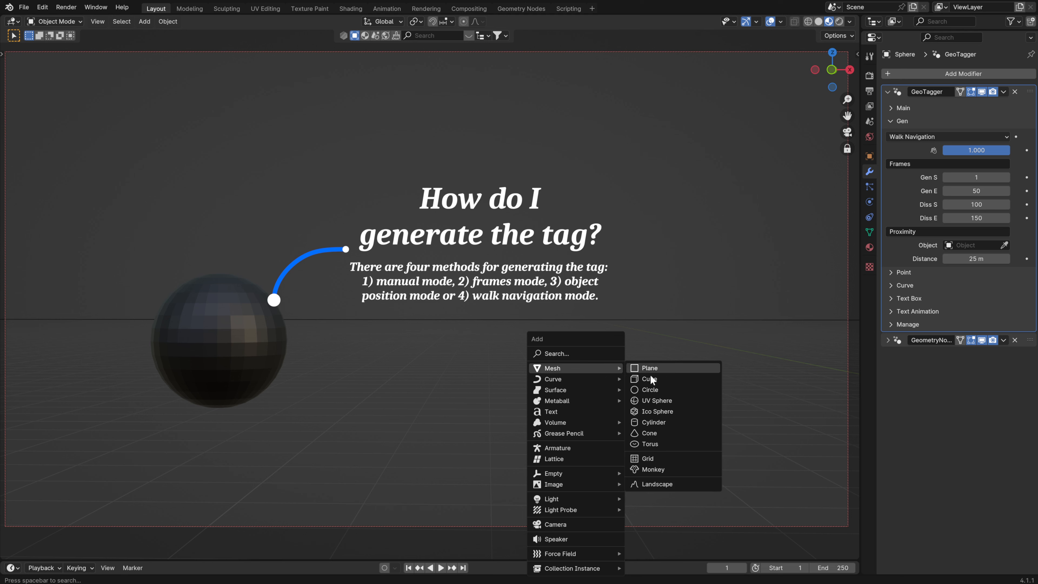
left_click(651, 379)
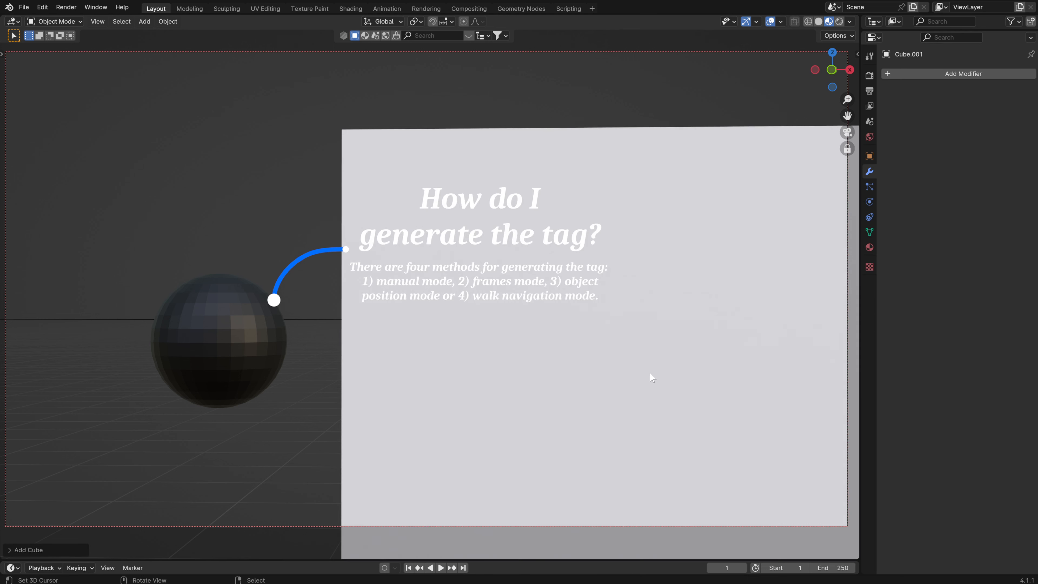
key("KP_7")
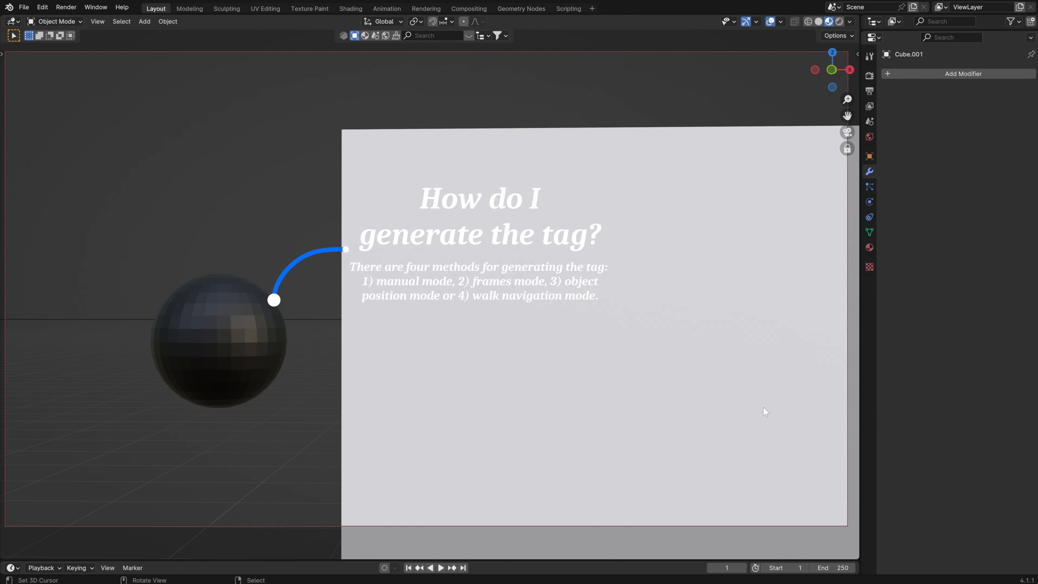
key("s")
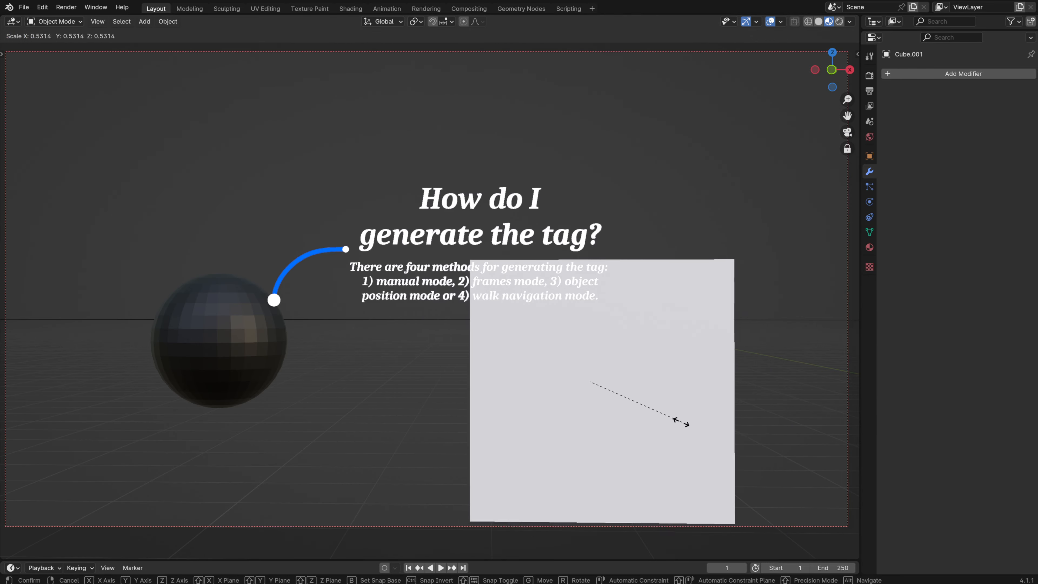
left_click(625, 419)
- Move the small cube near the sphere using the top and perspective views, placing it above the sphere and slightly to its right
key("g")
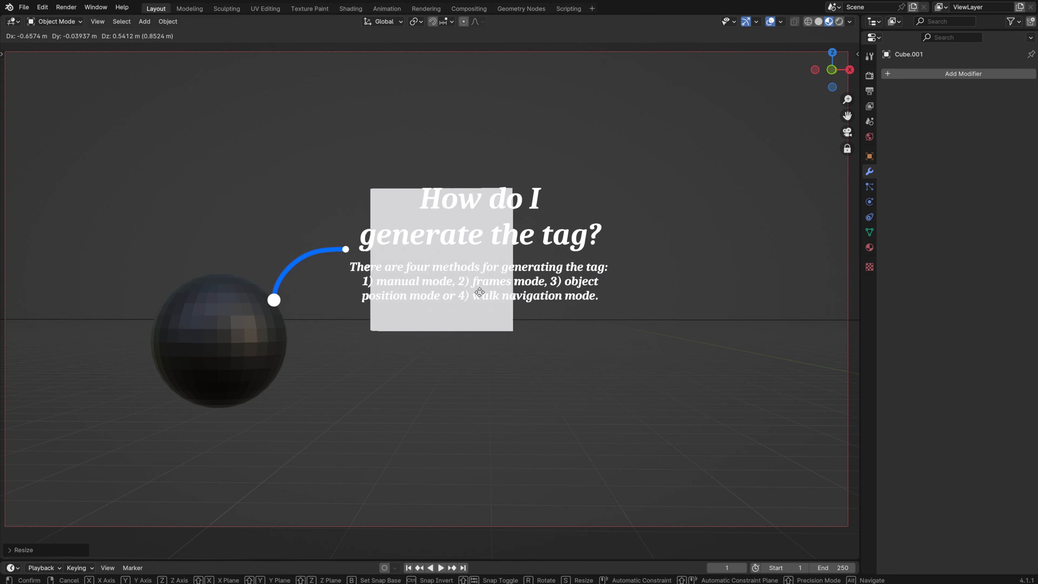
left_click(473, 283)
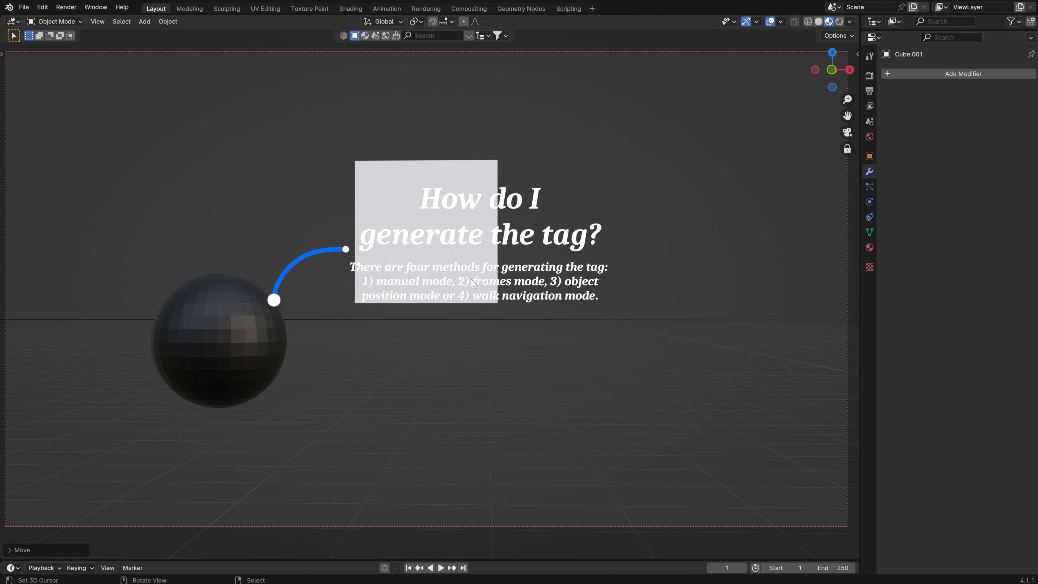
key("KP_7")
scroll(434, 226, "down", 2)
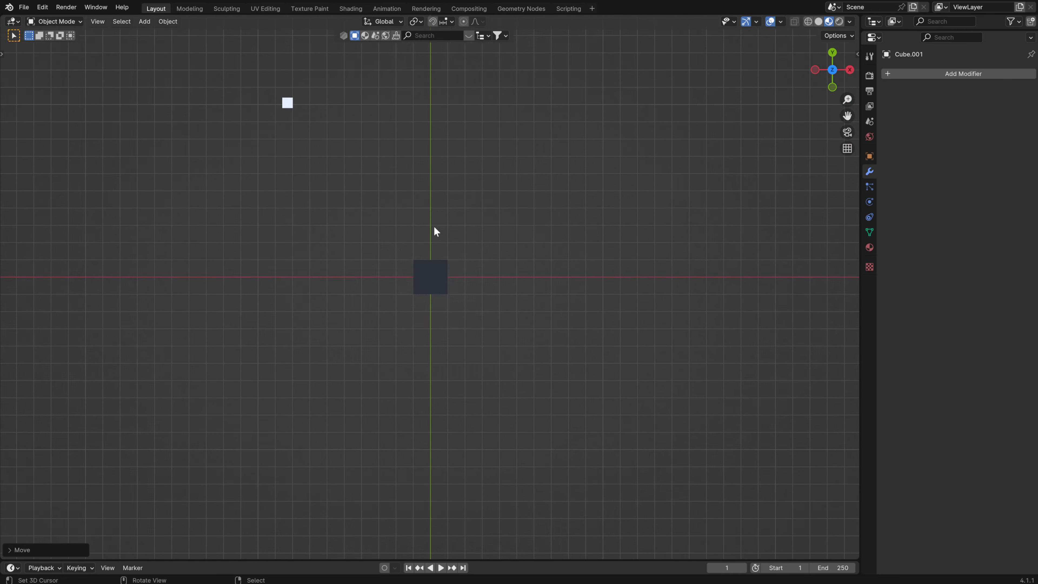
middle_click_drag(385, 193, 405, 116)
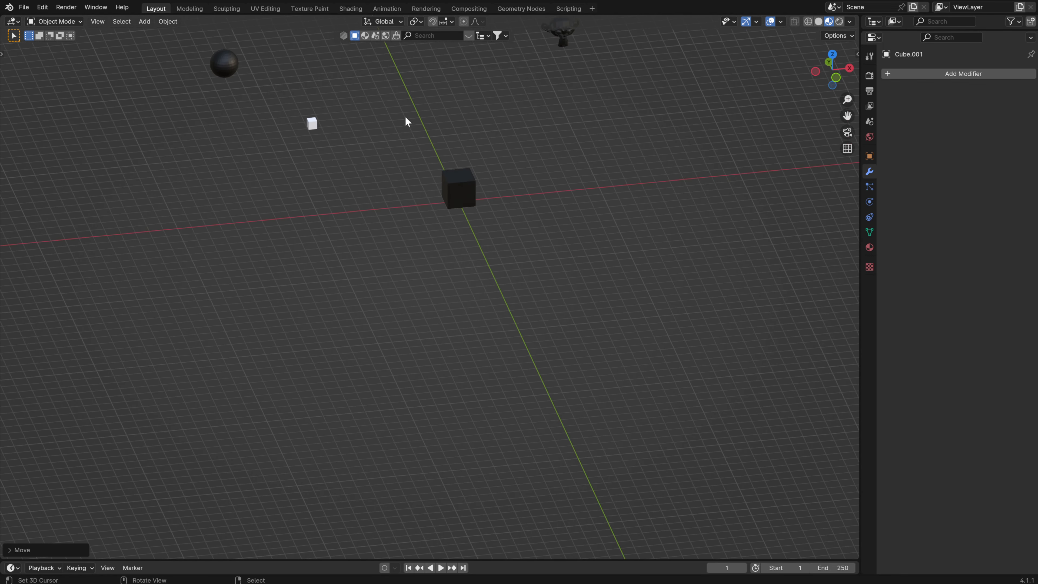
key("KP_2")
key("KP_7")
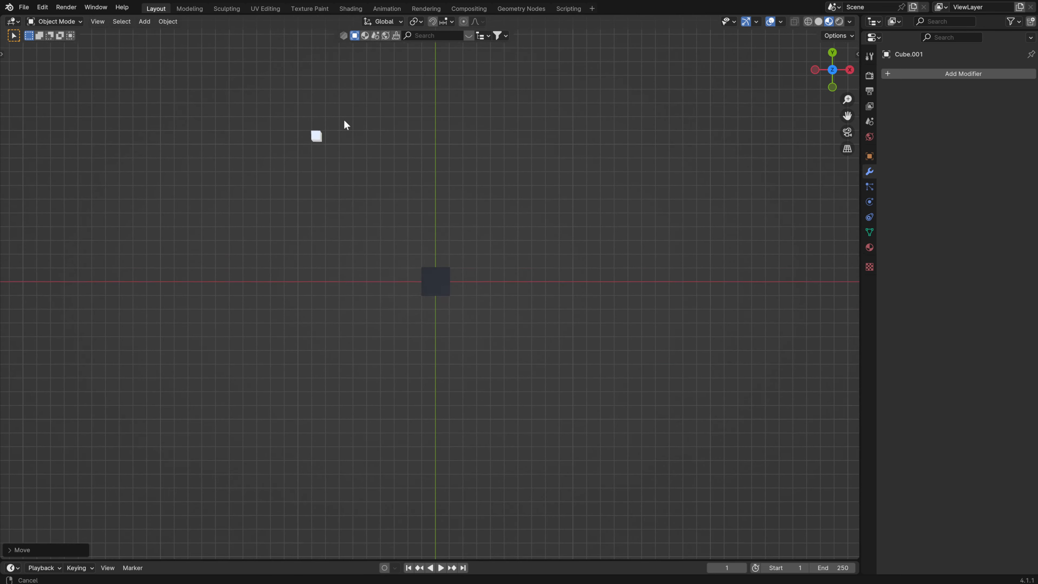
middle_click_drag(344, 119, 455, 354, "shift")
key("g")
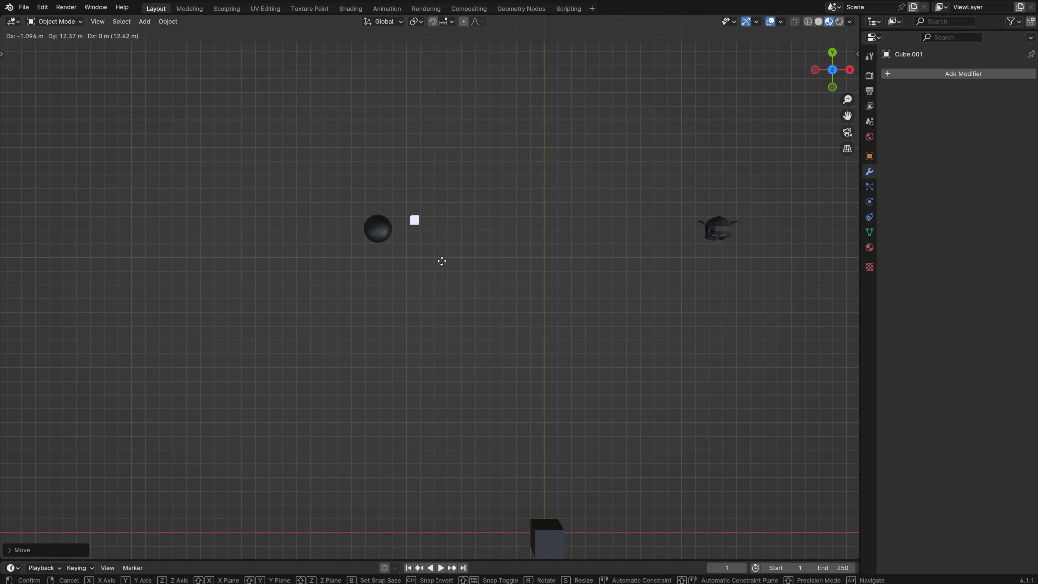
left_click(451, 269)
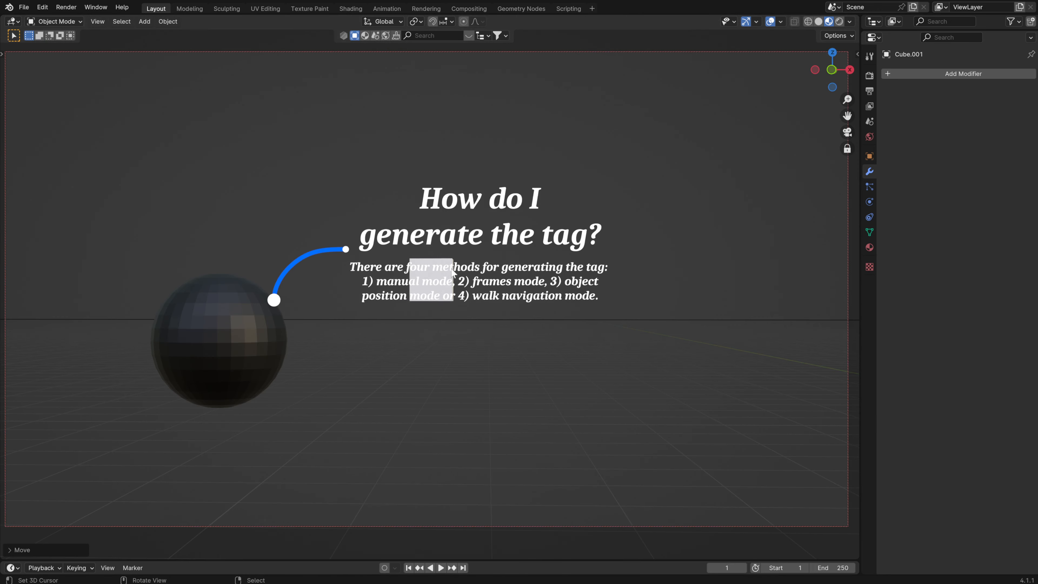
key("g")
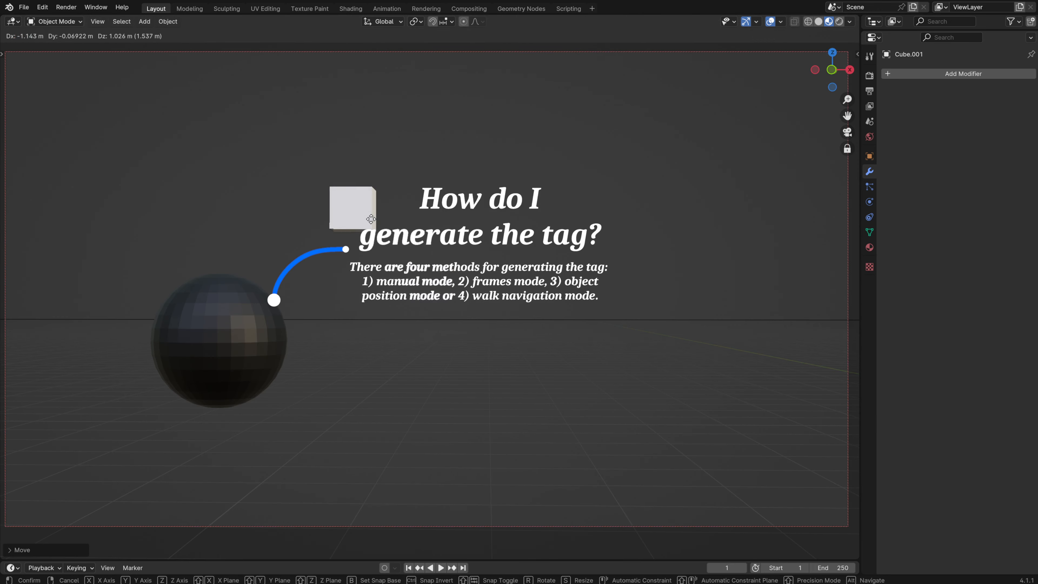
left_click(332, 180)
- Assign the small cube, Cube.001, as the Proximity object of the sphere's GeoTagger modifier
left_click(231, 292)
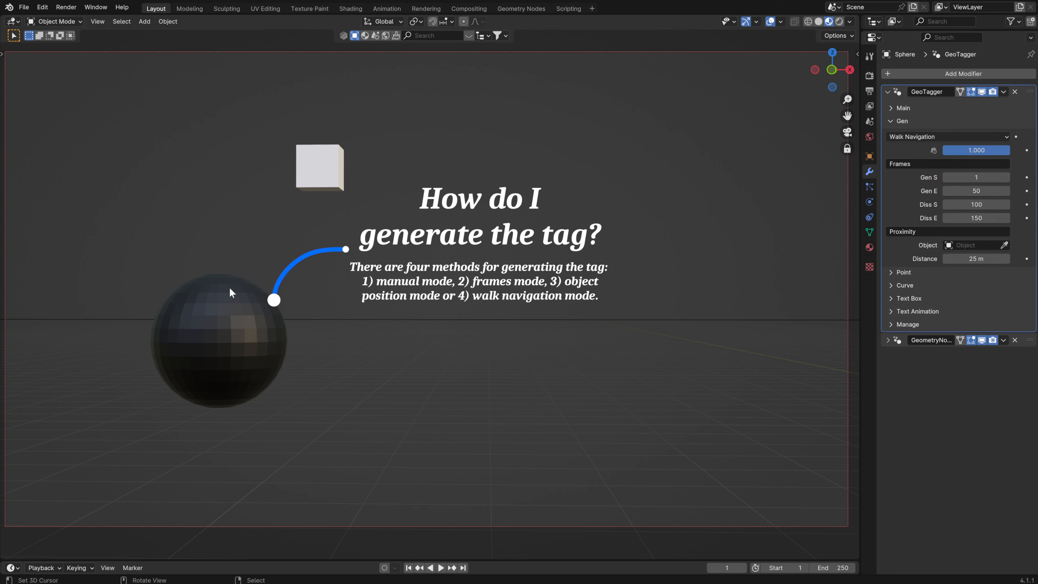
left_click(1005, 246)
left_click(325, 175)
- Try moving the small cube around the sphere to test the proximity tag generation, restoring its original position
right_click(325, 175)
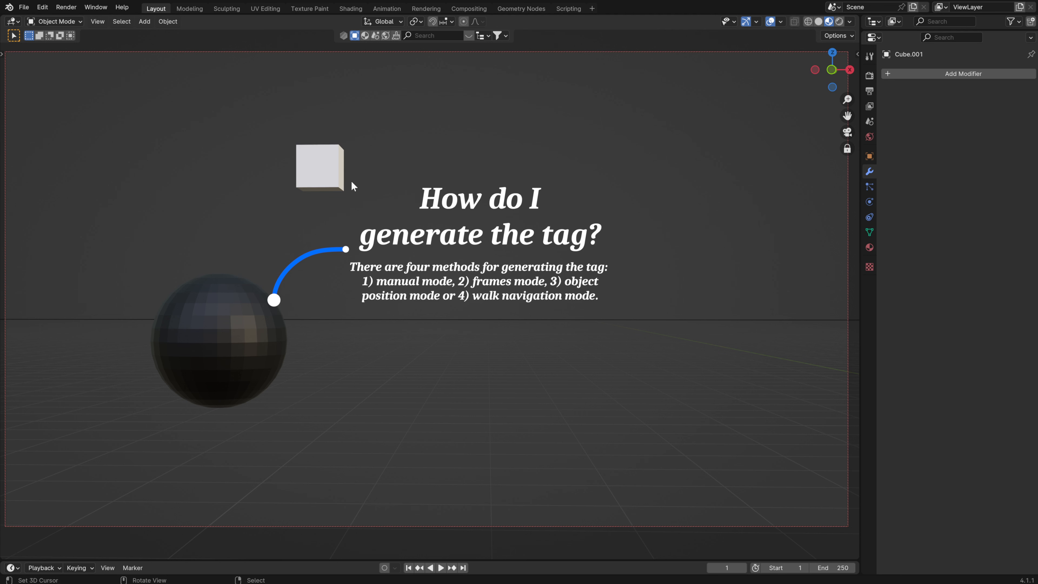
key("g")
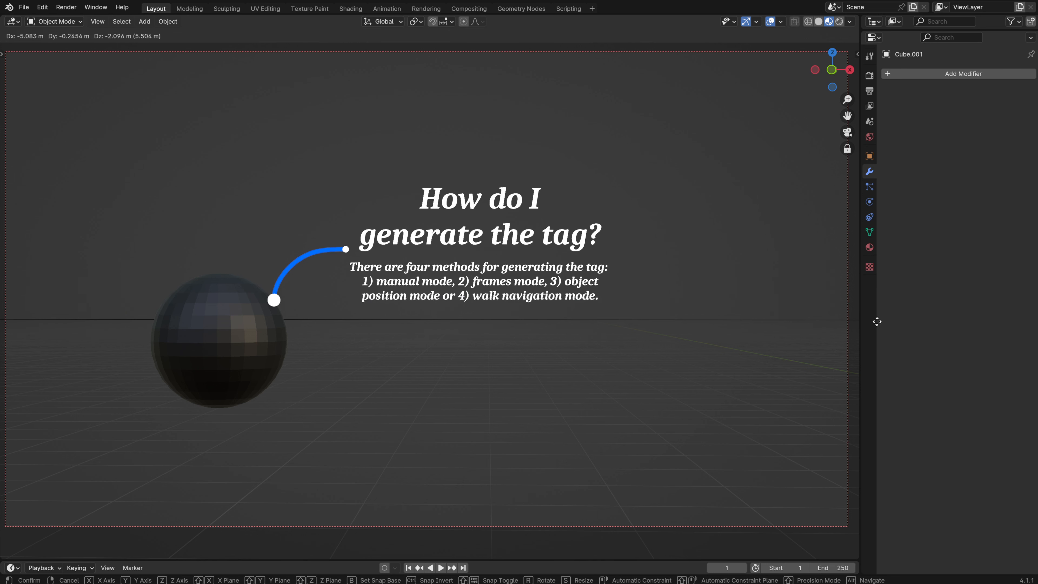
right_click(877, 322)
- Disable the viewport display of the sphere's second modifier and set the GeoTagger Proximity distance to 1 m
left_click(213, 297)
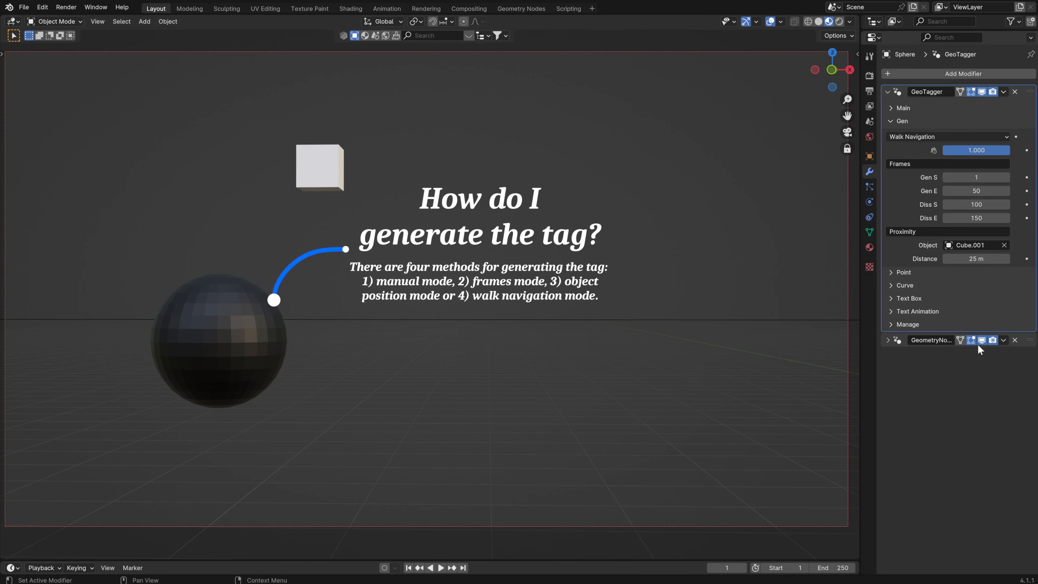
left_click(977, 258)
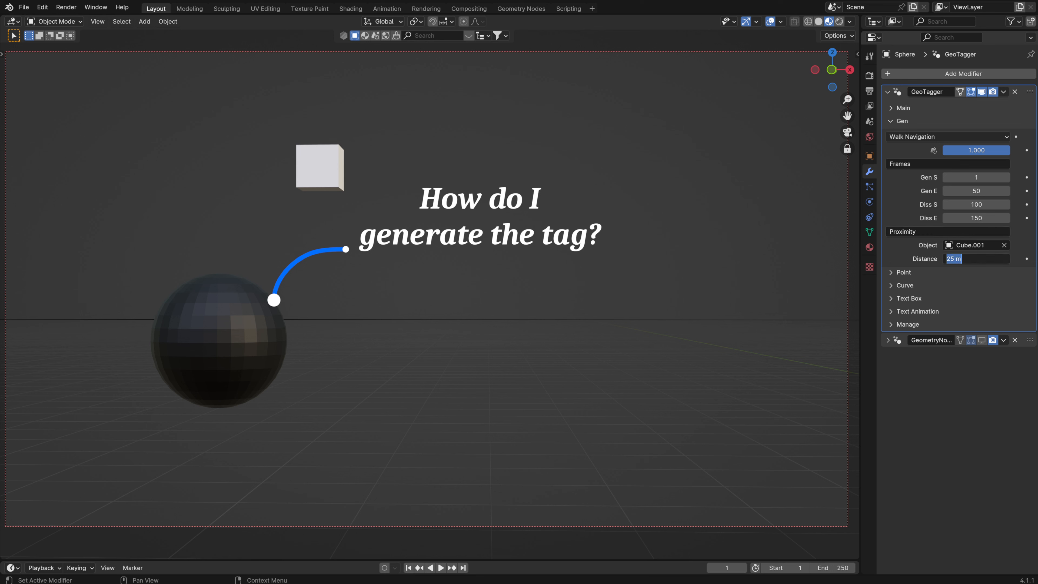
type("1")
key("Return")
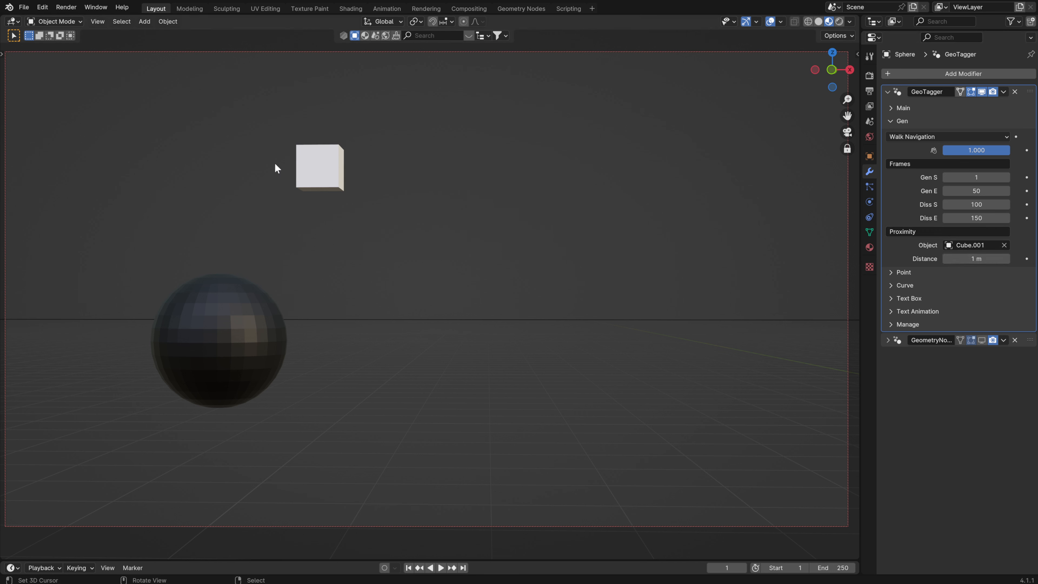
- Try moving the small cube across the sphere and enlarging it slightly to test the tag, restoring its position
left_click(336, 175)
key("g")
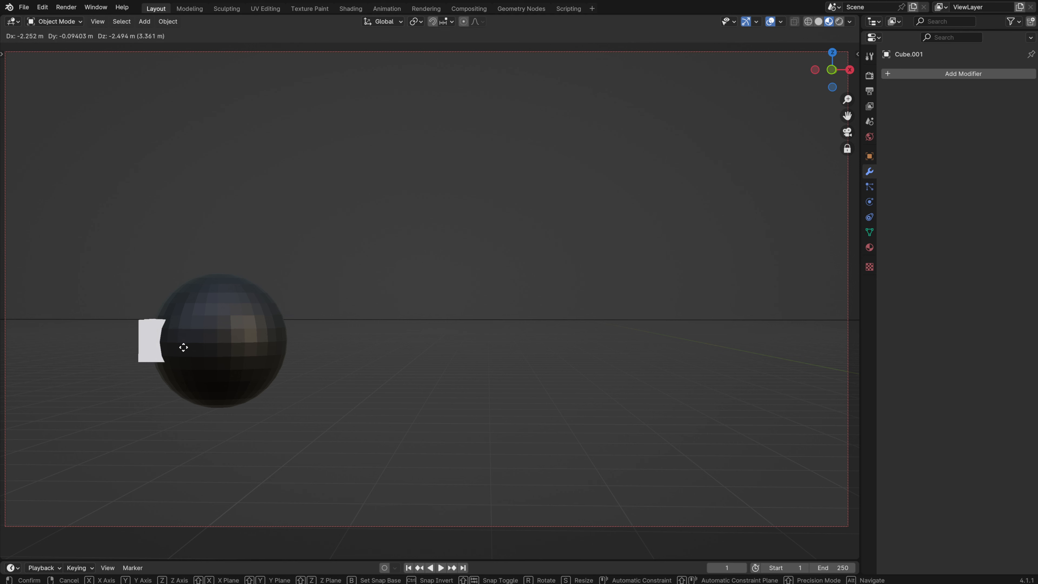
left_click(304, 252)
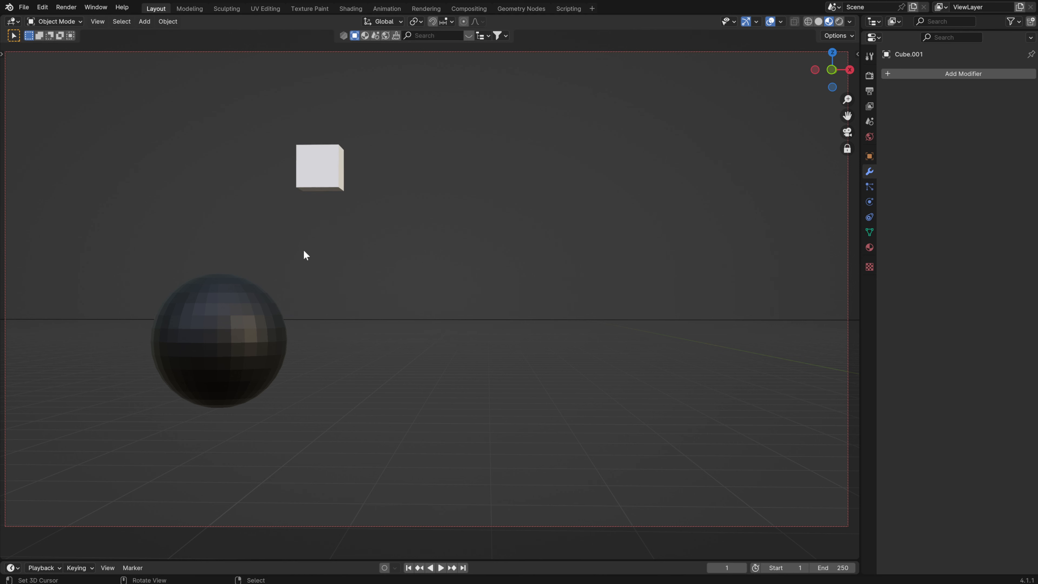
key("s")
left_click(384, 219)
key("g")
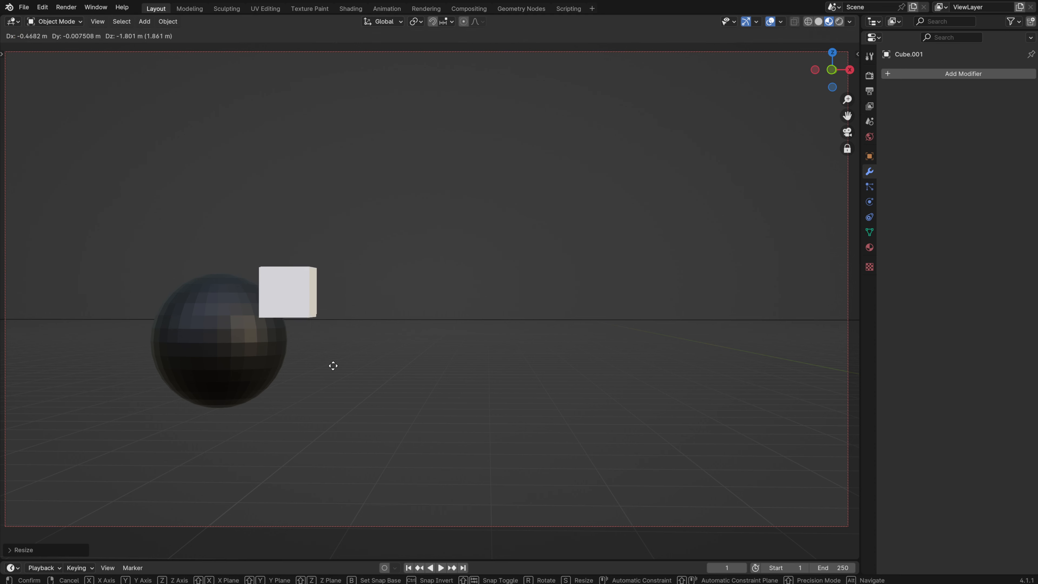
right_click(236, 273)
- Reassign Cube.001 as the sphere's Proximity object and set the Proximity distance to 3 m
left_click(232, 312)
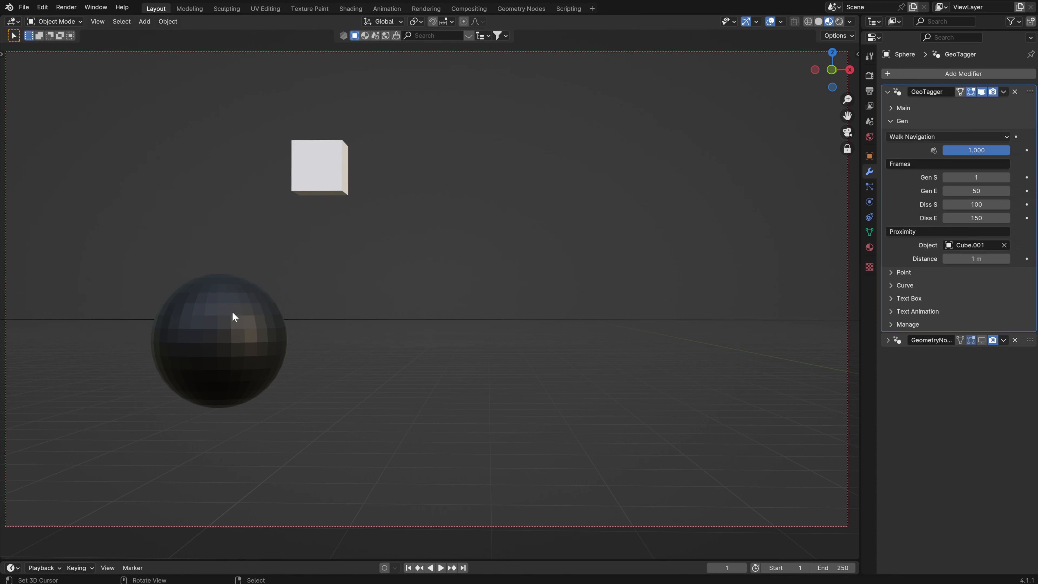
left_click(1005, 245)
left_click(1005, 245)
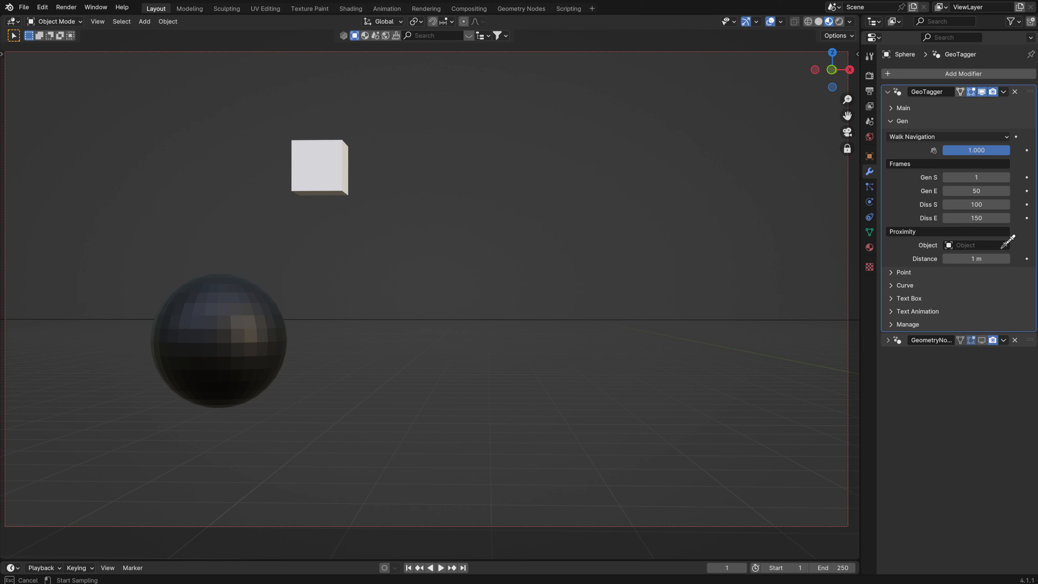
left_click(338, 159)
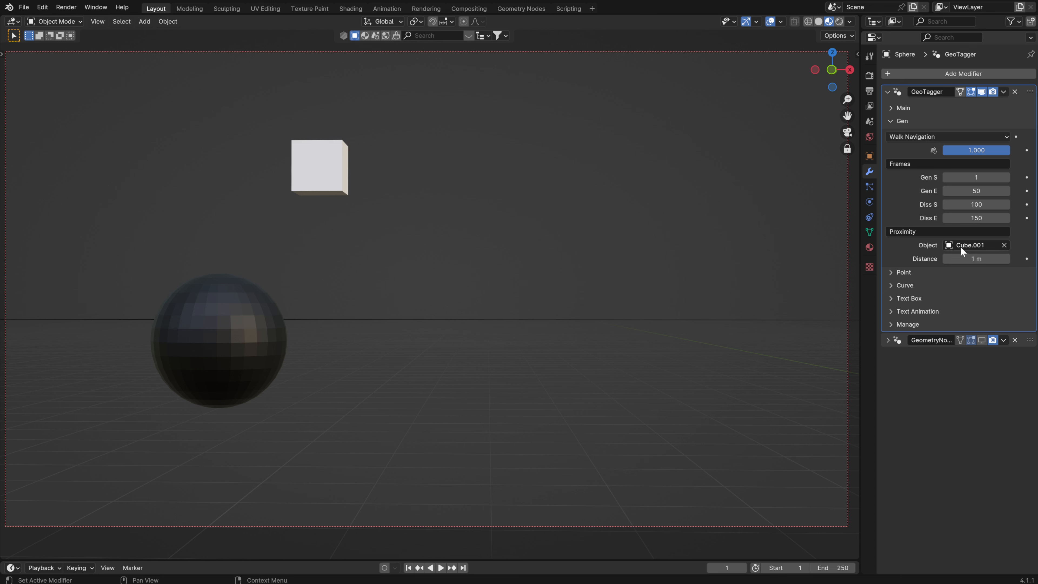
left_click(977, 258)
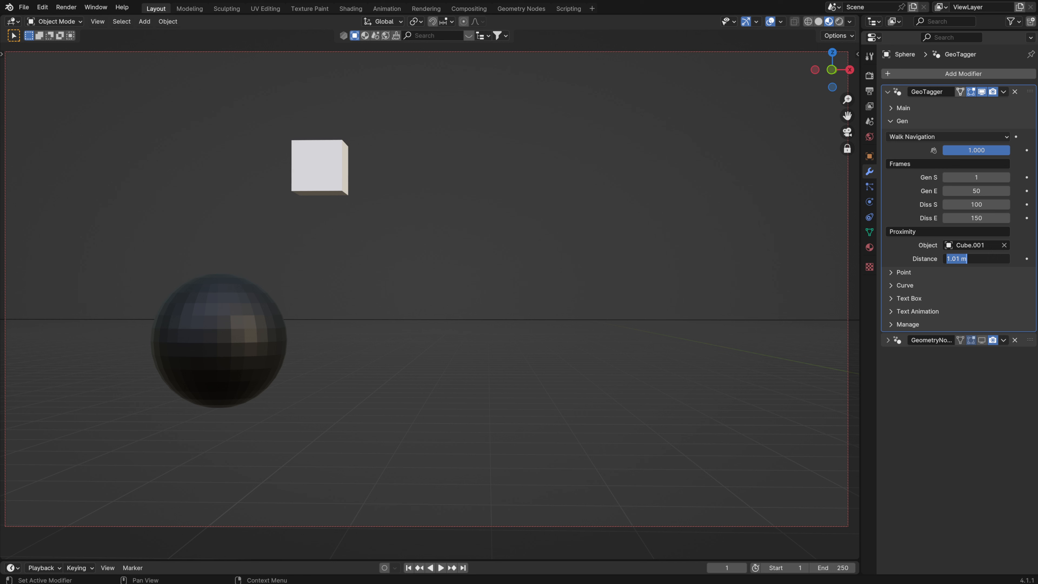
type("3")
key("Return")
- Clear the cube's scale and test moving it near the sphere, restoring its position above the sphere
right_click(326, 172)
key("g")
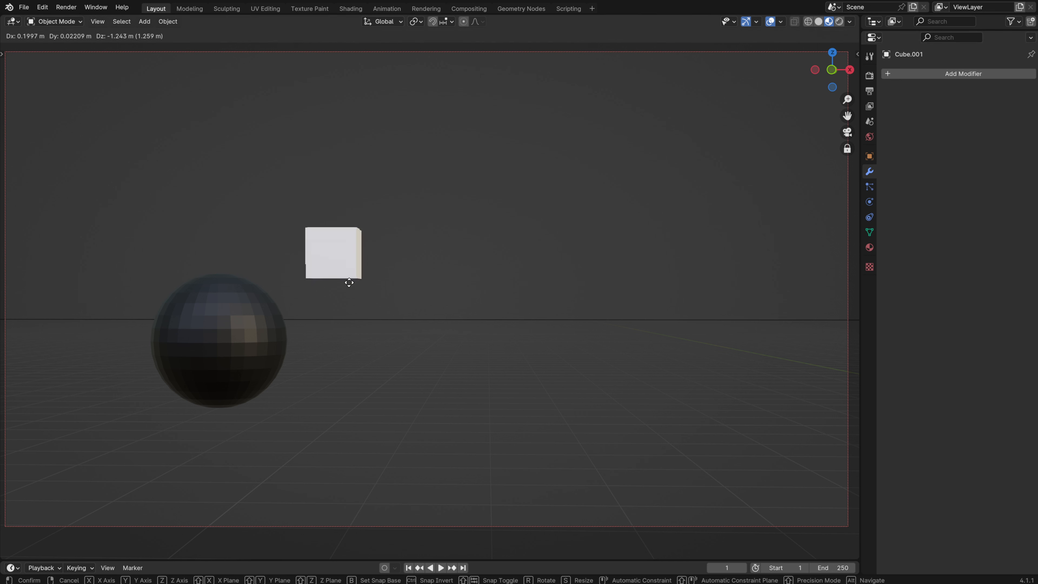
right_click(367, 237)
key("alt+s")
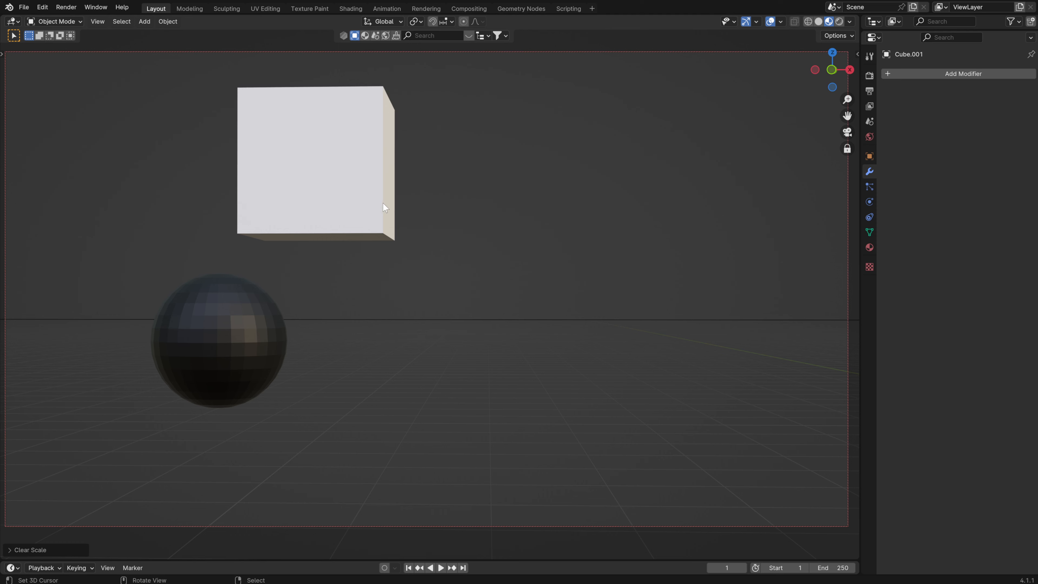
key("g")
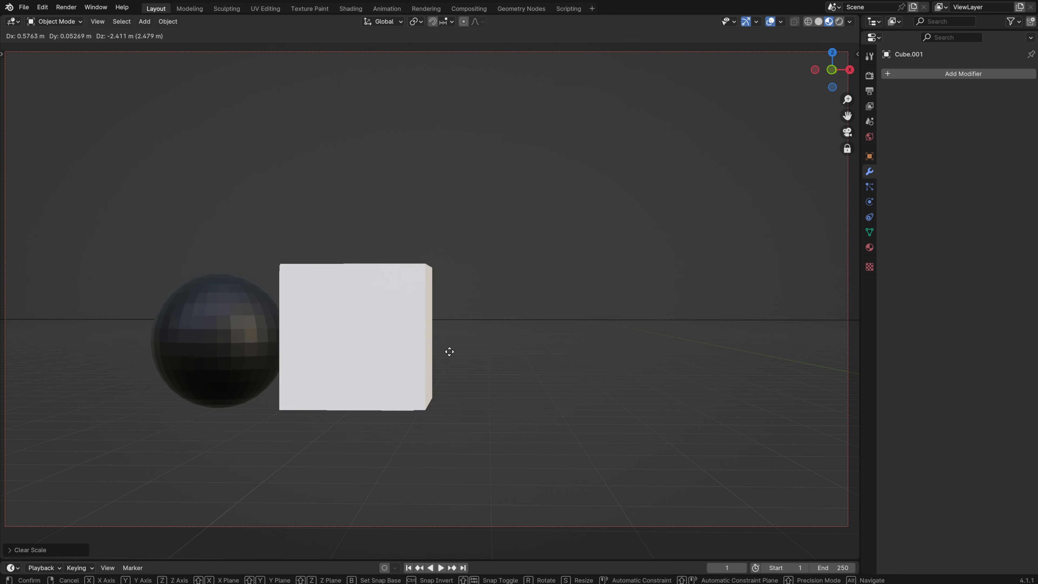
right_click(250, 264)
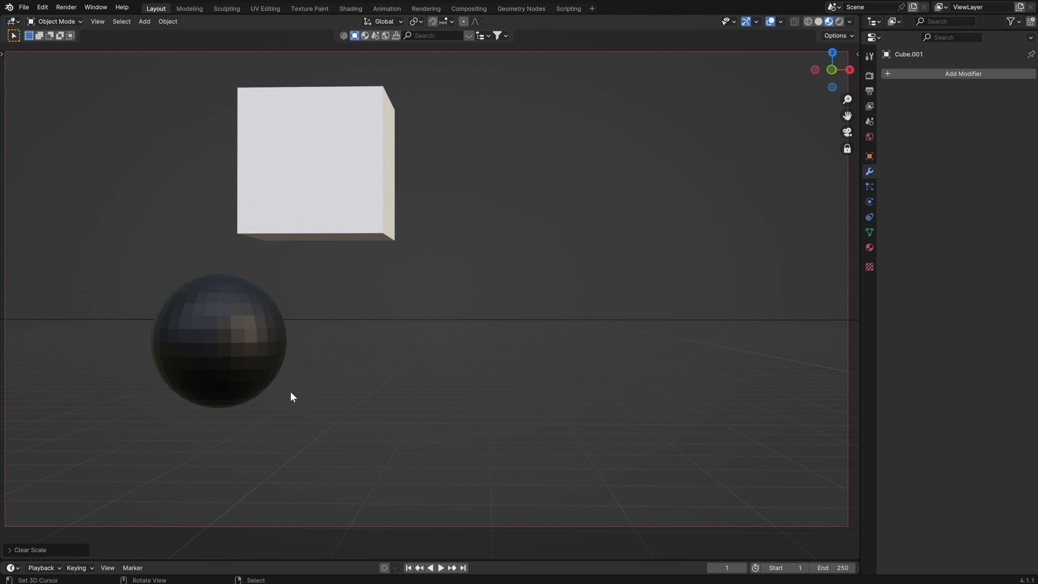
- Set the generation mode of the sphere's GeoTagger modifier to Object Position
left_click(258, 308)
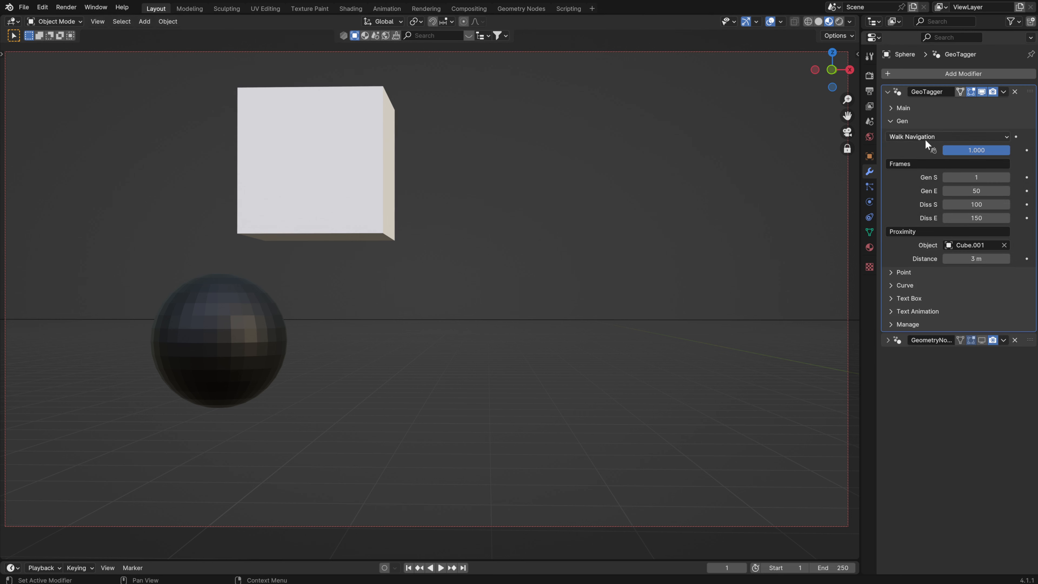
left_click(911, 136)
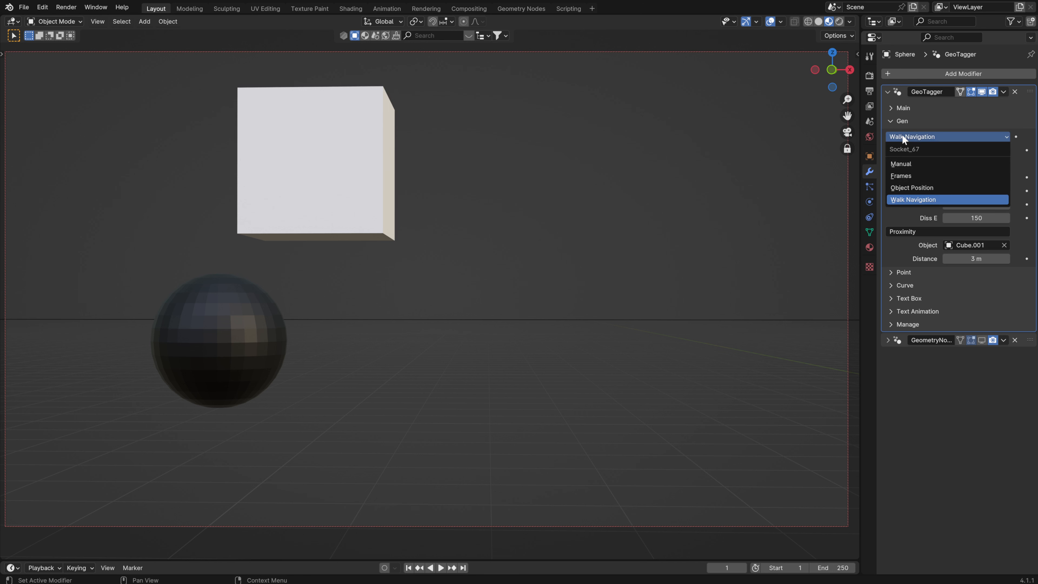
left_click(911, 188)
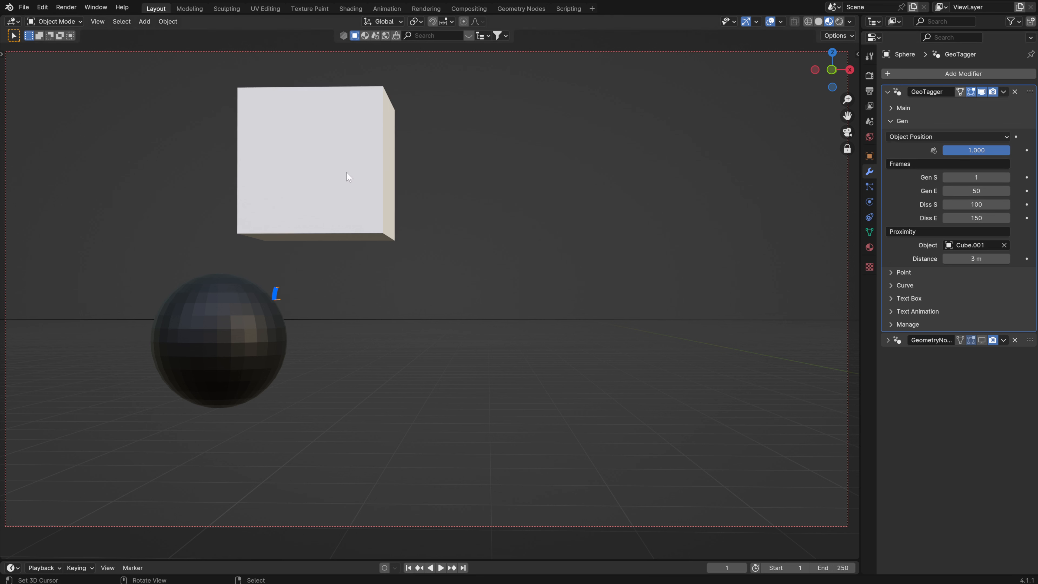
- Move the cube around the sphere to demonstrate Object Position tag generation, leaving it well away to the sphere's upper right
left_click(269, 169)
key("g")
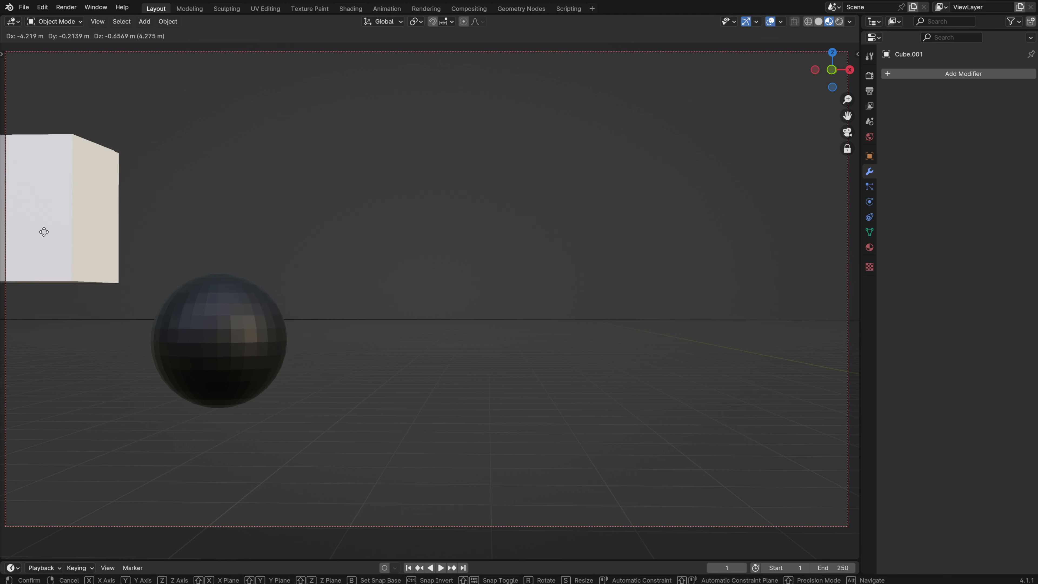
left_click(607, 159)
- Delete the cube from the scene and select the sphere again
key("x")
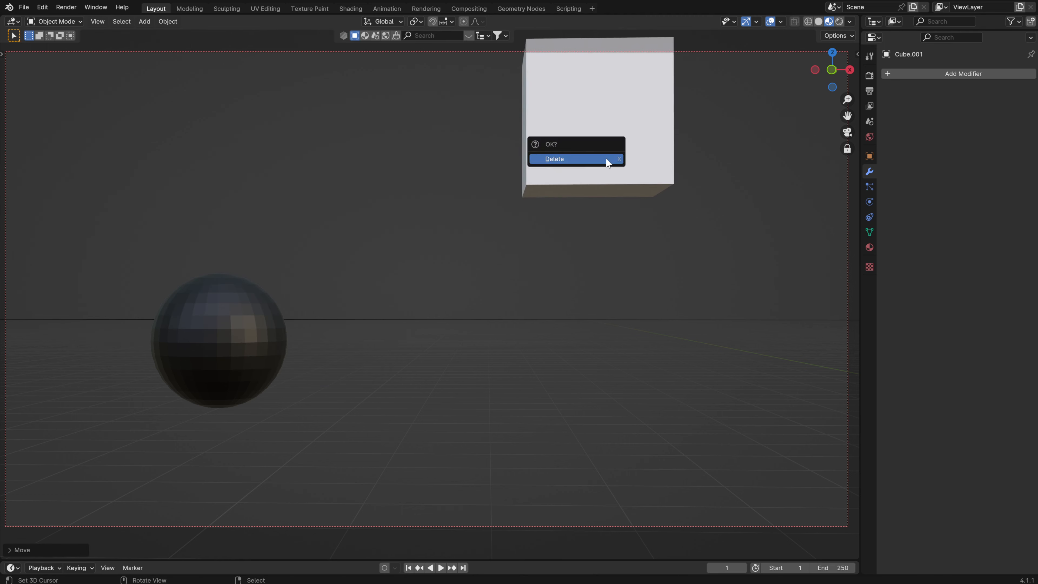
left_click(606, 159)
left_click(248, 318)
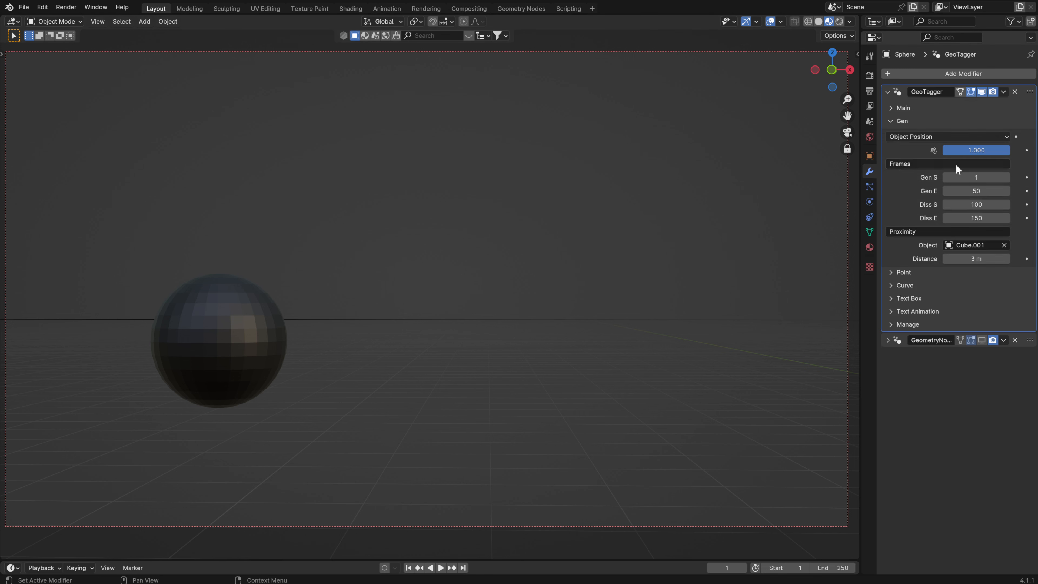
- Set the GeoTagger modifier's generation mode to Frames and enlarge the timeline area
left_click(927, 136)
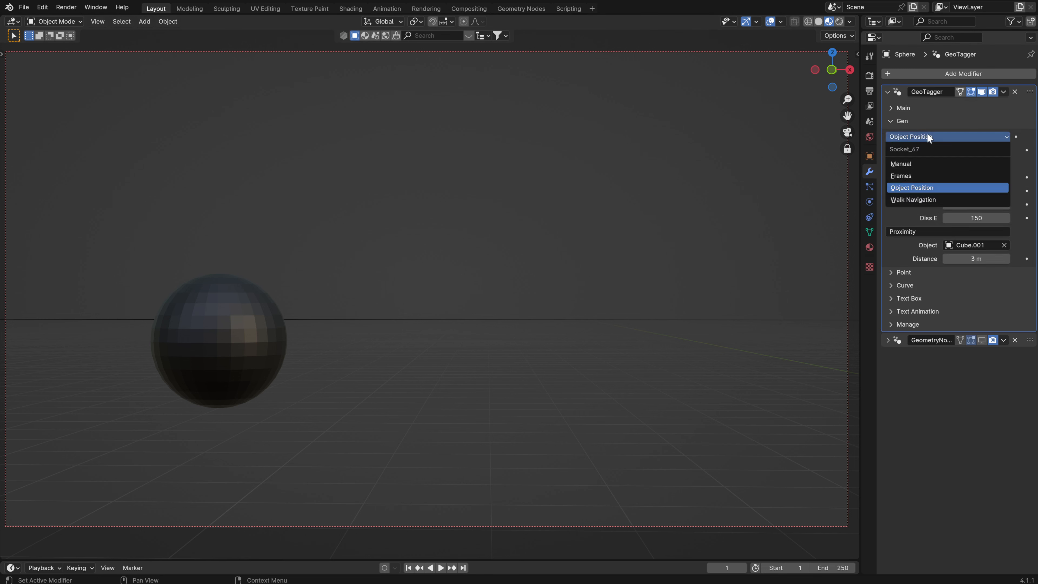
left_click(917, 200)
left_click(912, 136)
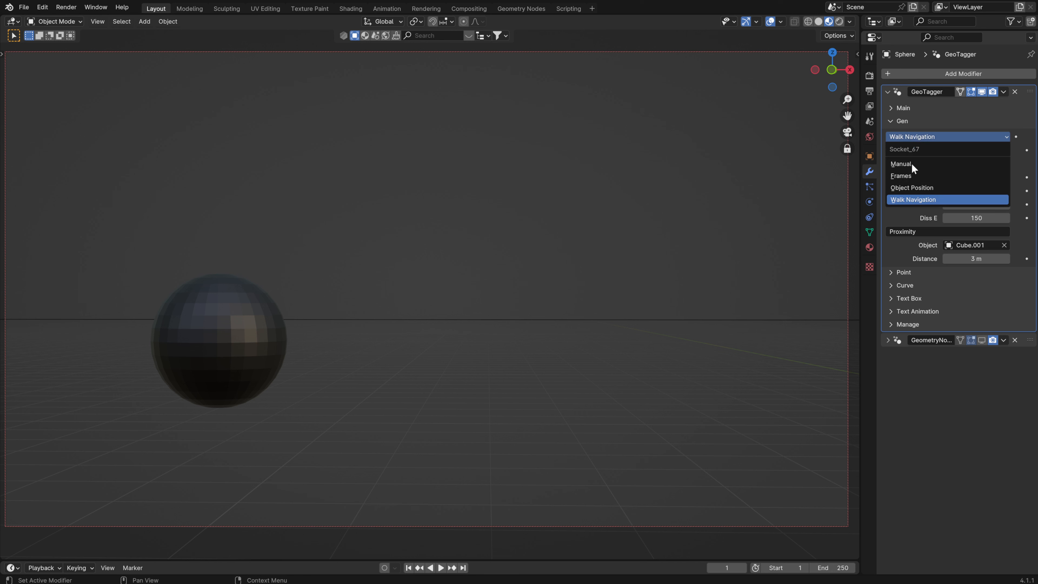
left_click(903, 177)
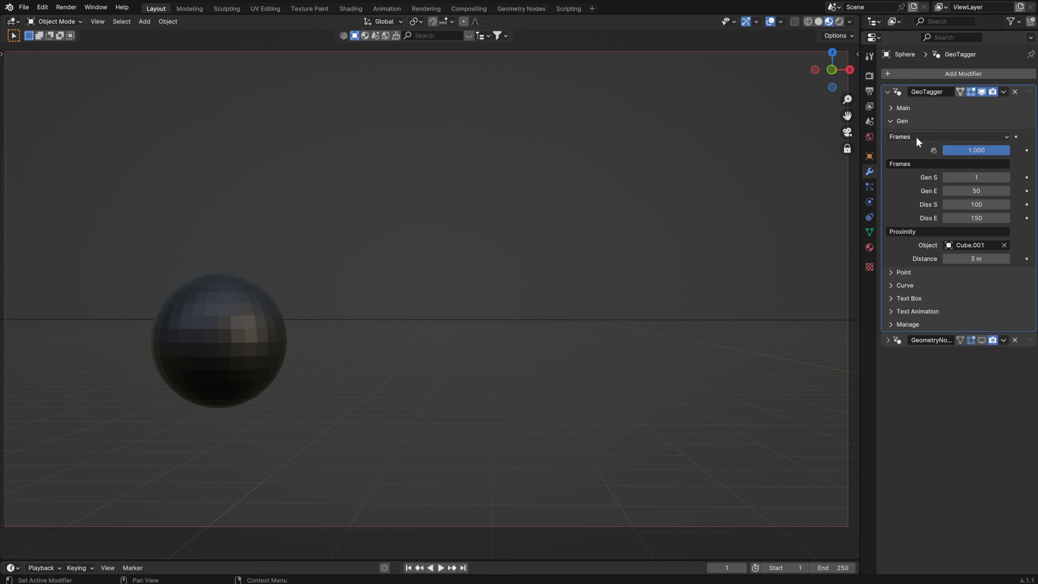
left_click_drag(481, 562, 486, 485)
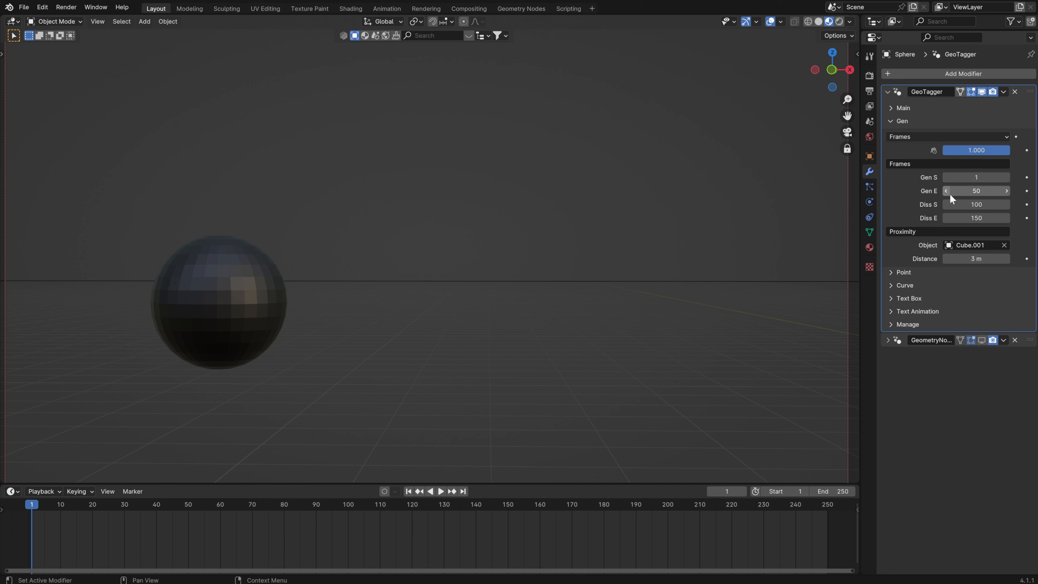
- Play and scrub the animation up to about frame 151 to examine the tag's generation and dissolve
key("space")
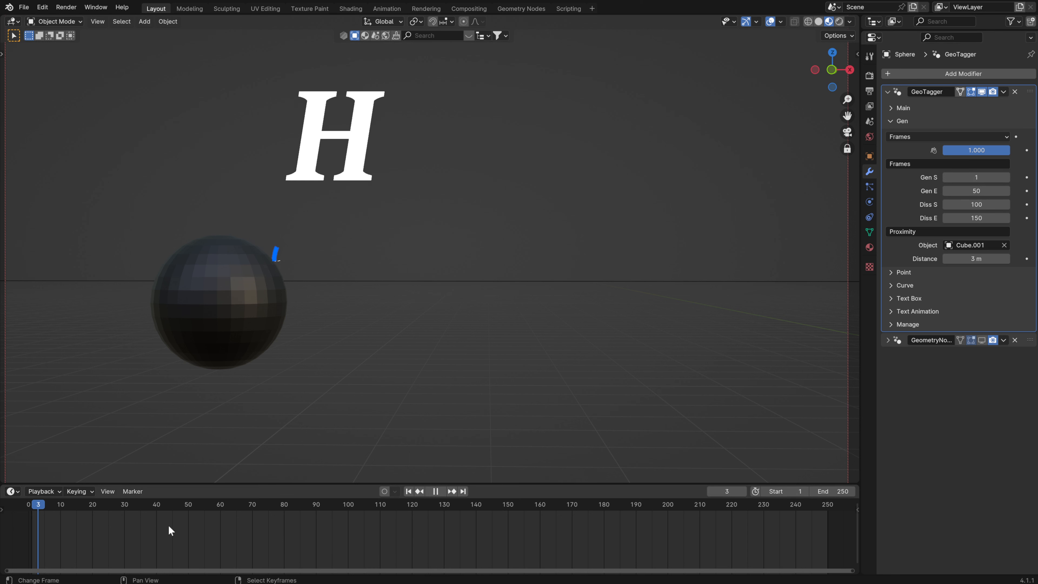
mouse_move(206, 524)
left_mouse_down()
mouse_move(191, 524)
mouse_move(213, 529)
mouse_move(55, 533)
mouse_move(229, 530)
mouse_move(75, 532)
mouse_move(201, 529)
left_mouse_up()
key("space")
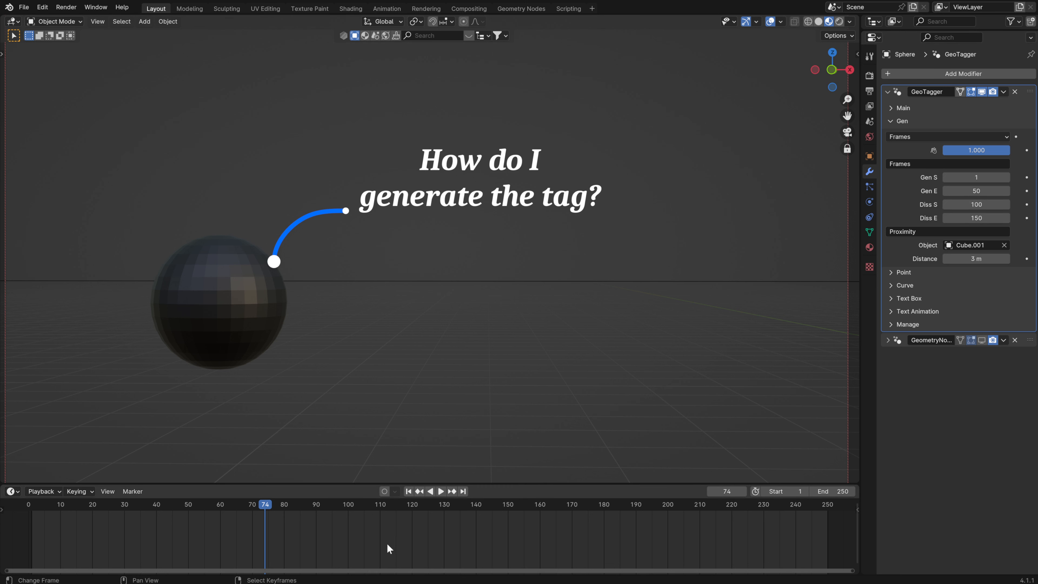
left_click(348, 524)
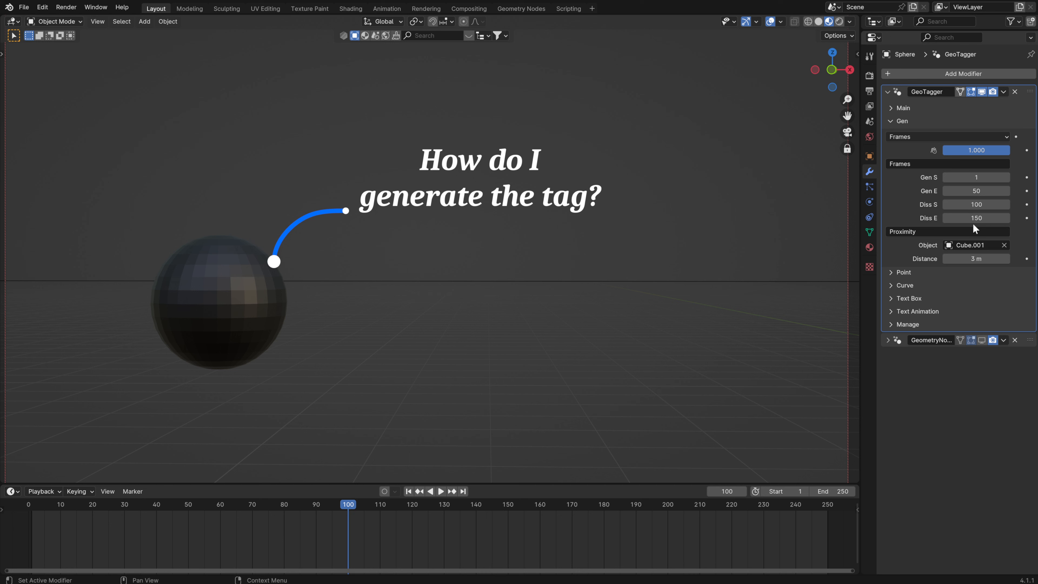
key("space")
left_click_drag(360, 533, 513, 521)
key("space")
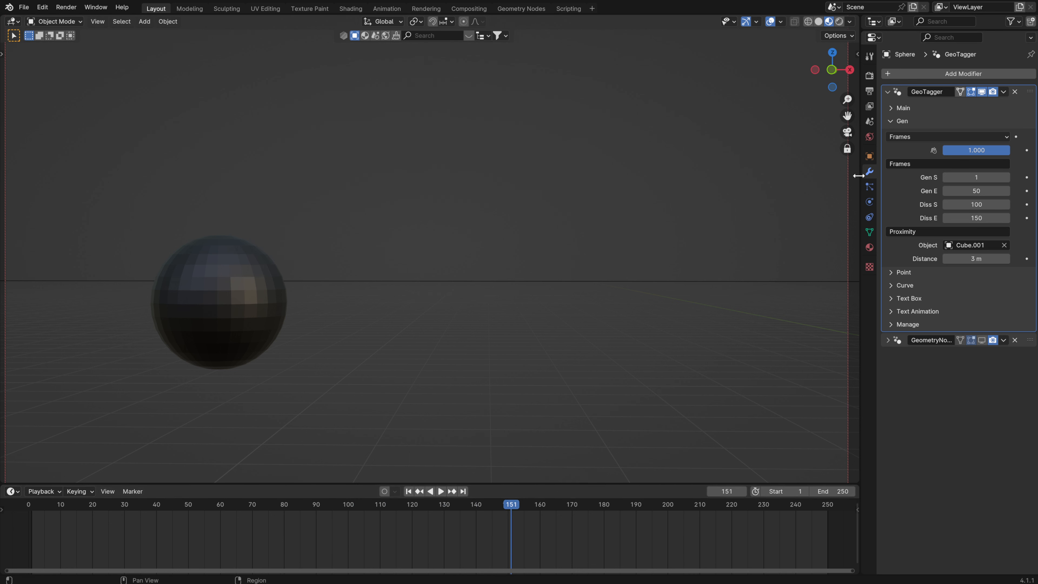
- Set the GeoTagger modifier's generation mode to Manual and sweep its generation factor, leaving it at 1.000
left_click(928, 138)
left_click(902, 165)
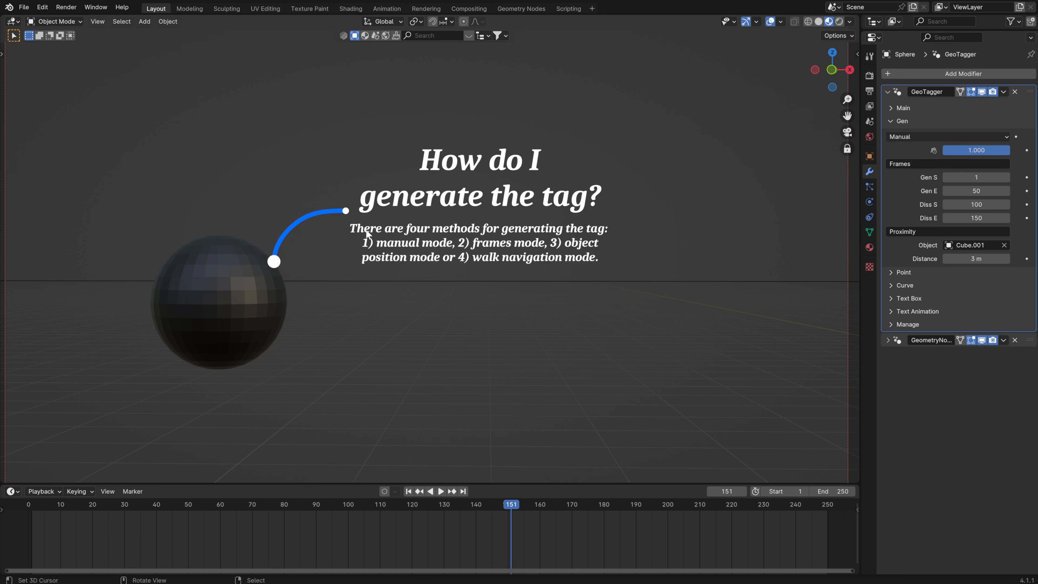
mouse_move(1002, 154)
left_mouse_down()
mouse_move(935, 154)
mouse_move(1010, 153)
left_mouse_up()
- Expand the second modifier's generation settings and set its mode to Manual
left_click(888, 340)
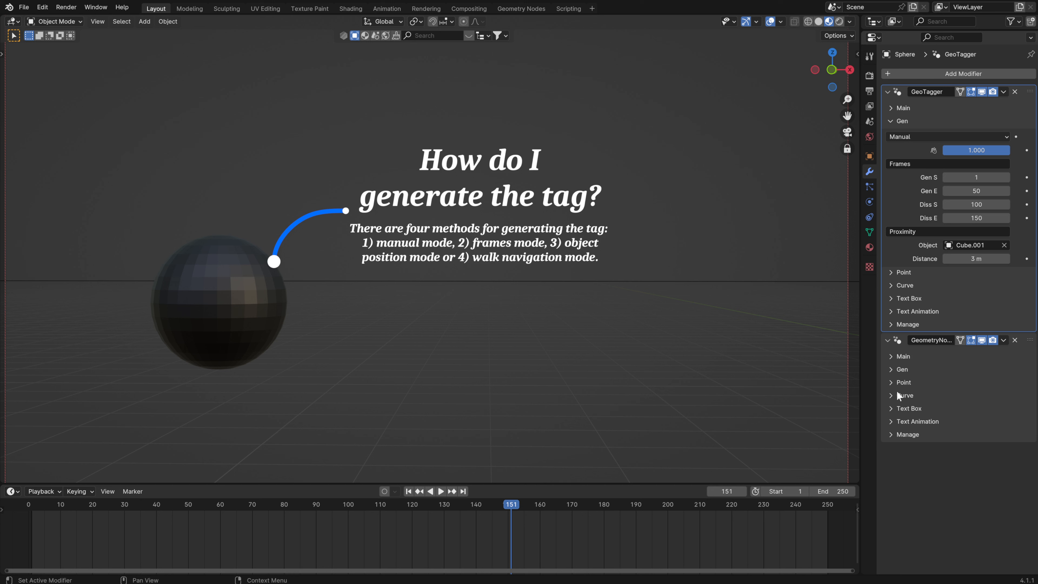
left_click(892, 369)
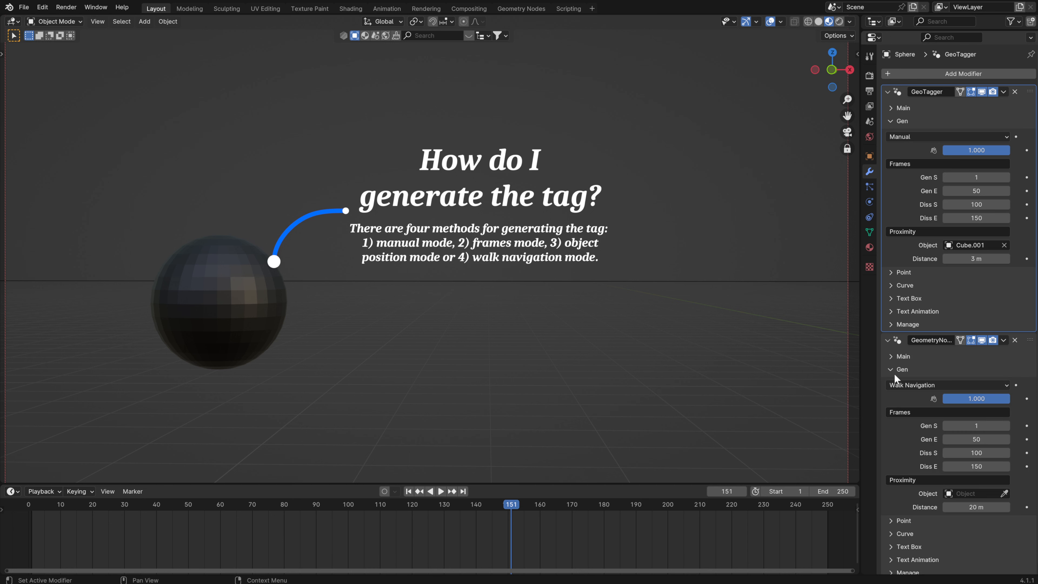
left_click(926, 386)
left_click(914, 413)
- Drive the second modifier's generation factor from the GeoTagger modifier's factor and test the link by sweeping the first factor back to 1.000
right_click(976, 152)
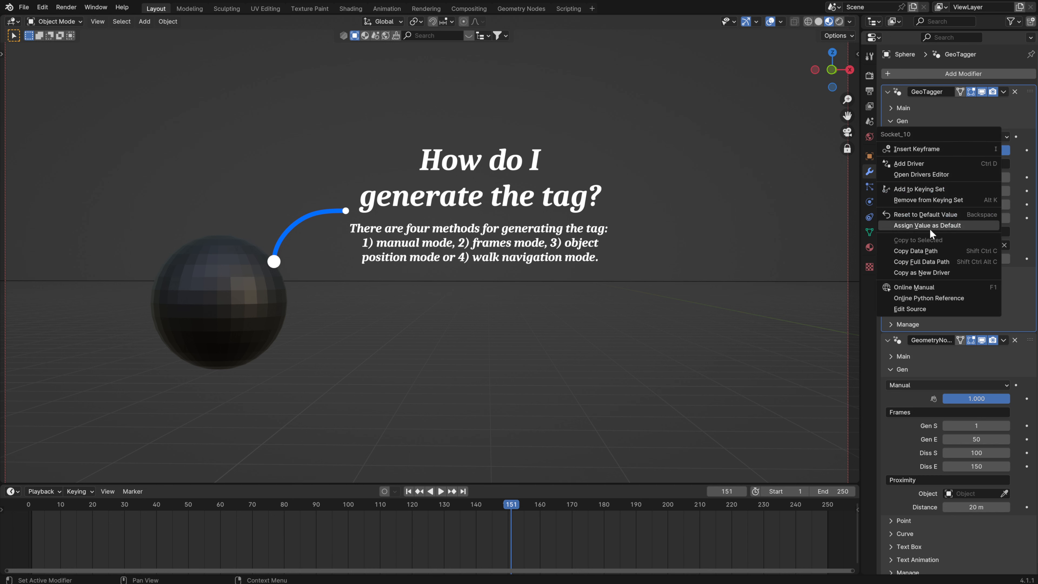
left_click(942, 273)
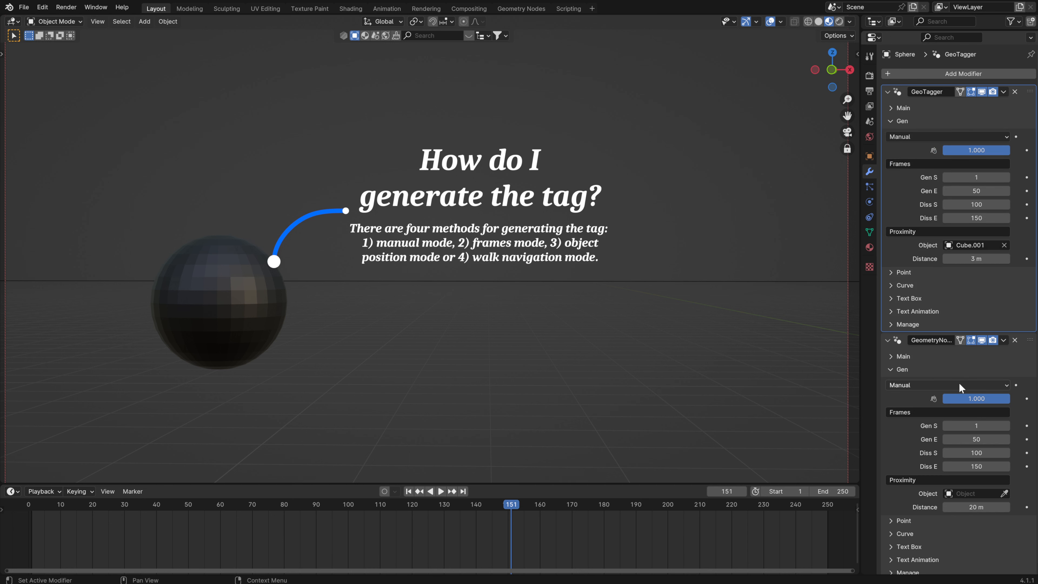
right_click(976, 397)
left_click(932, 287)
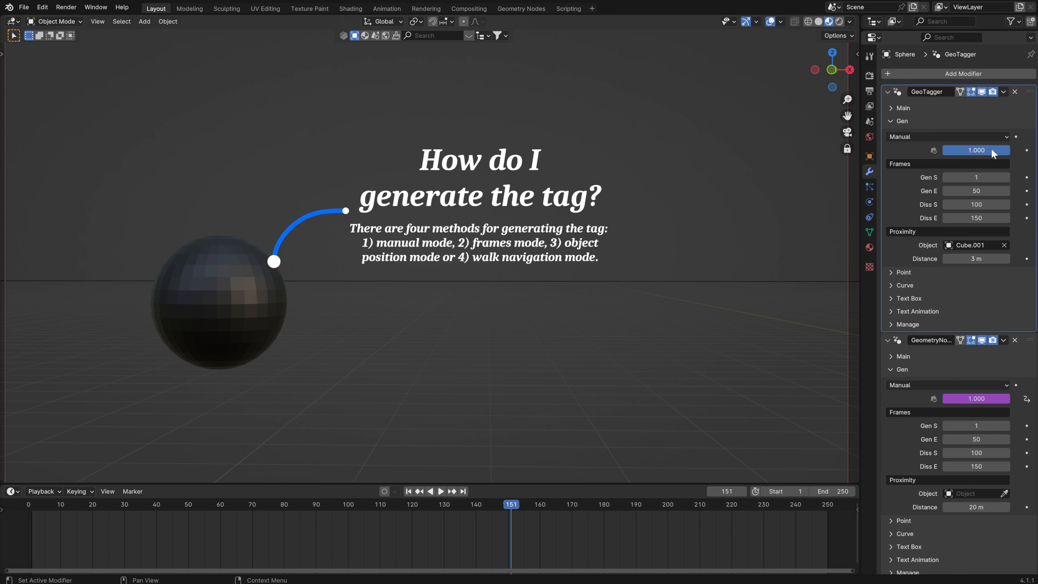
left_click_drag(977, 150, 1010, 150)
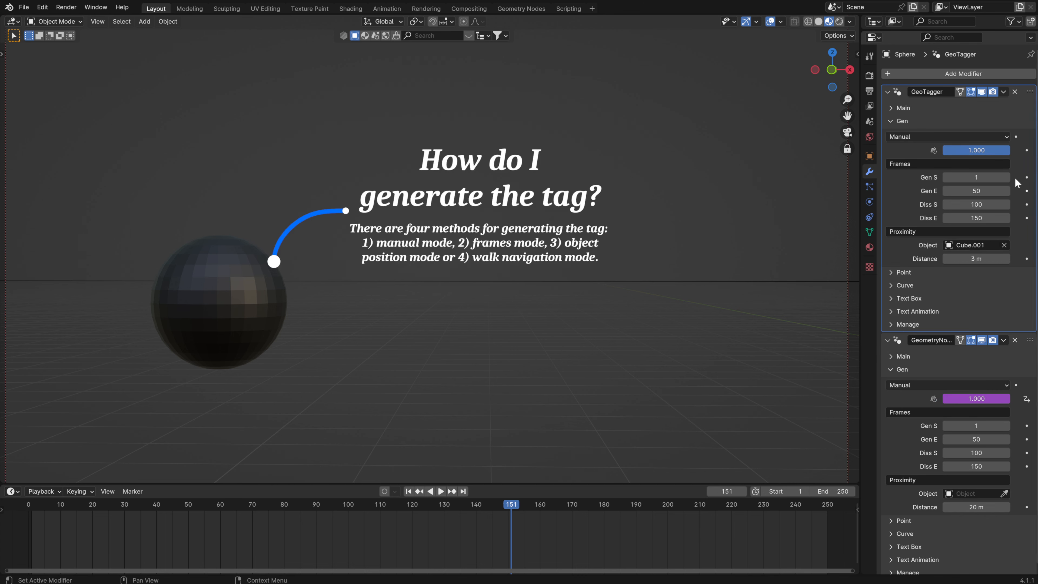
- Delete the driver on the second modifier's generation factor, restore its mode to Walk Navigation and collapse the modifier
right_click(977, 397)
right_click(964, 399)
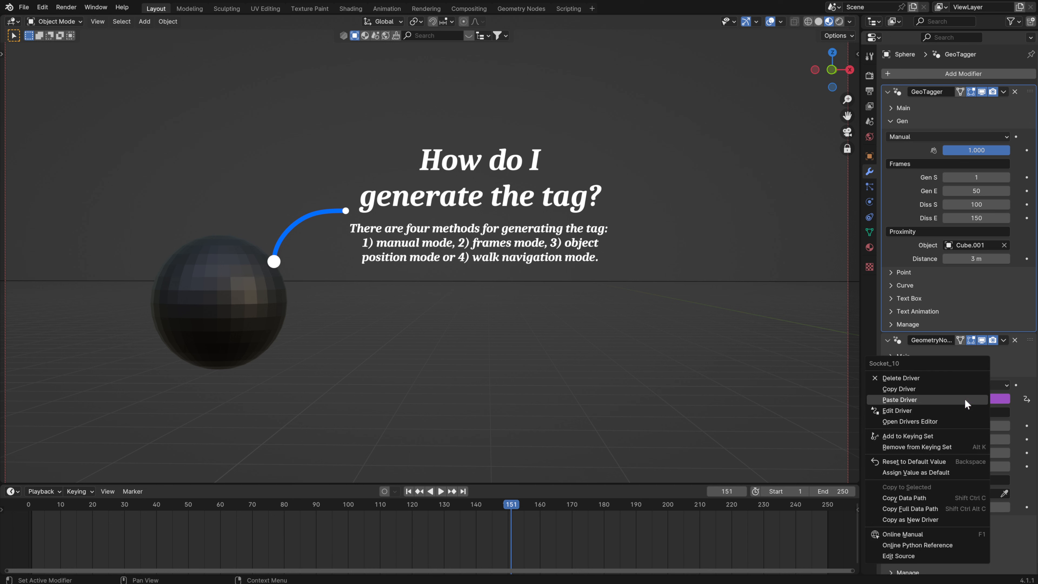
left_click(910, 379)
left_click(920, 387)
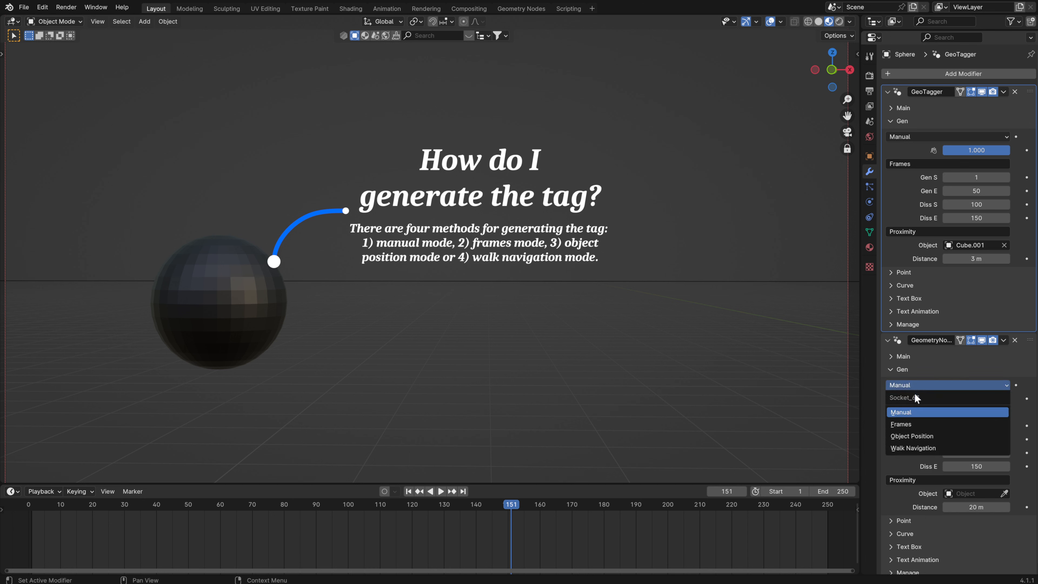
left_click(924, 448)
left_click(892, 369)
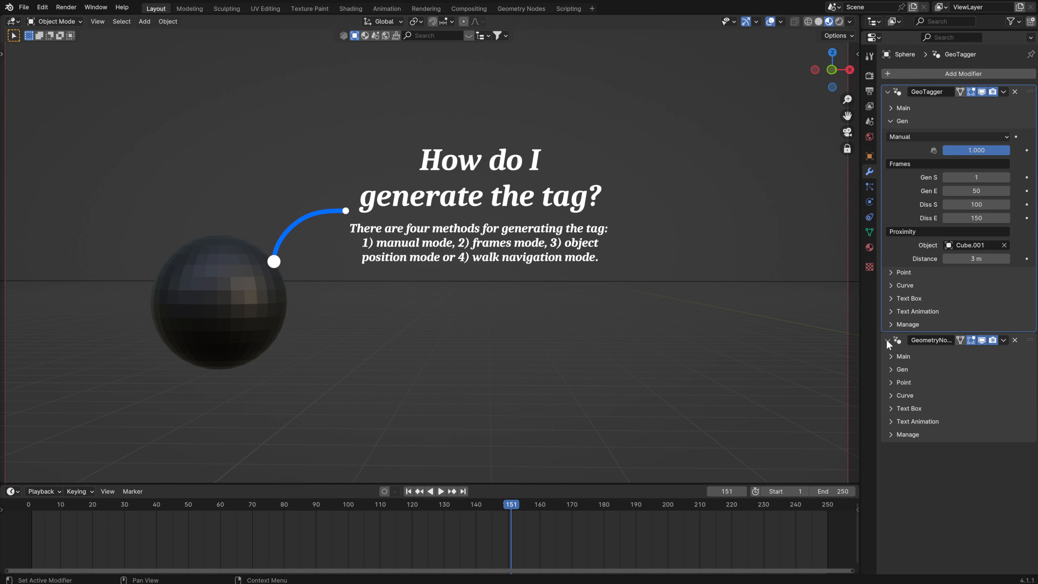
left_click(888, 340)
- Set the GeoTagger modifier's generation mode to Walk Navigation and collapse its generation settings
left_click(919, 137)
left_click(913, 199)
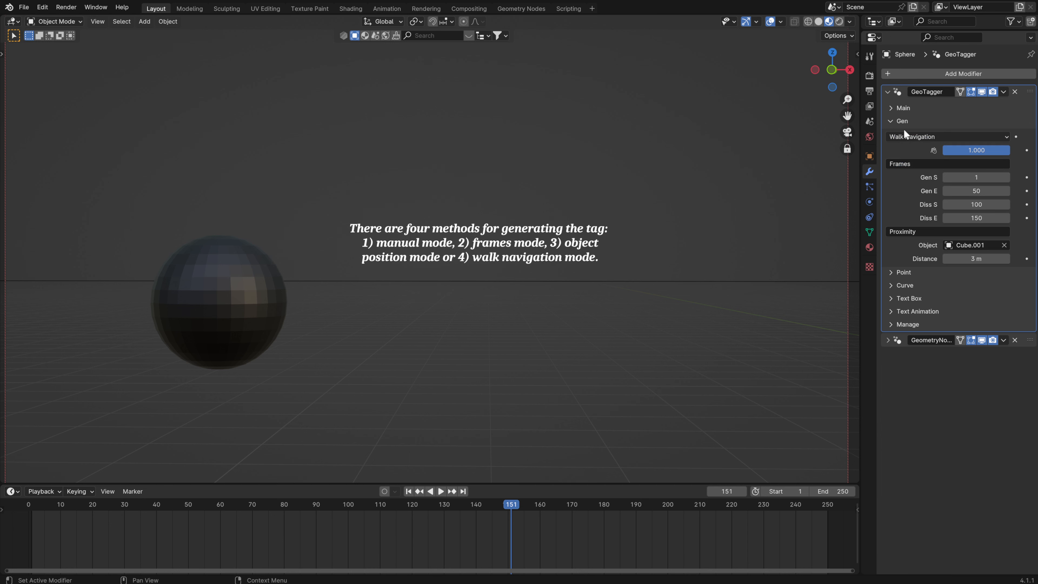
left_click(892, 121)
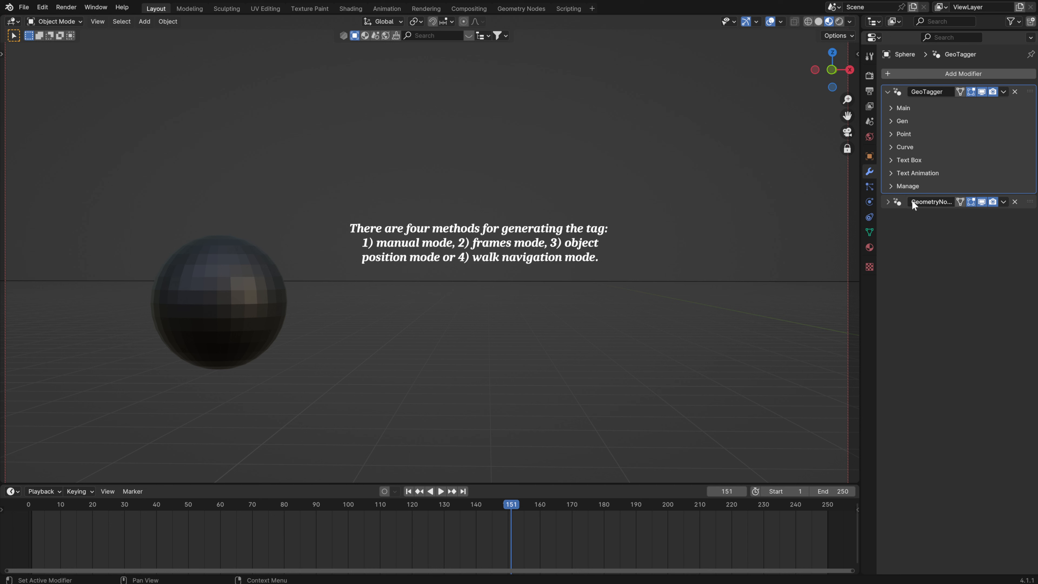
- Check the generation mode of the sphere's second modifier and collapse it again
left_click(888, 202)
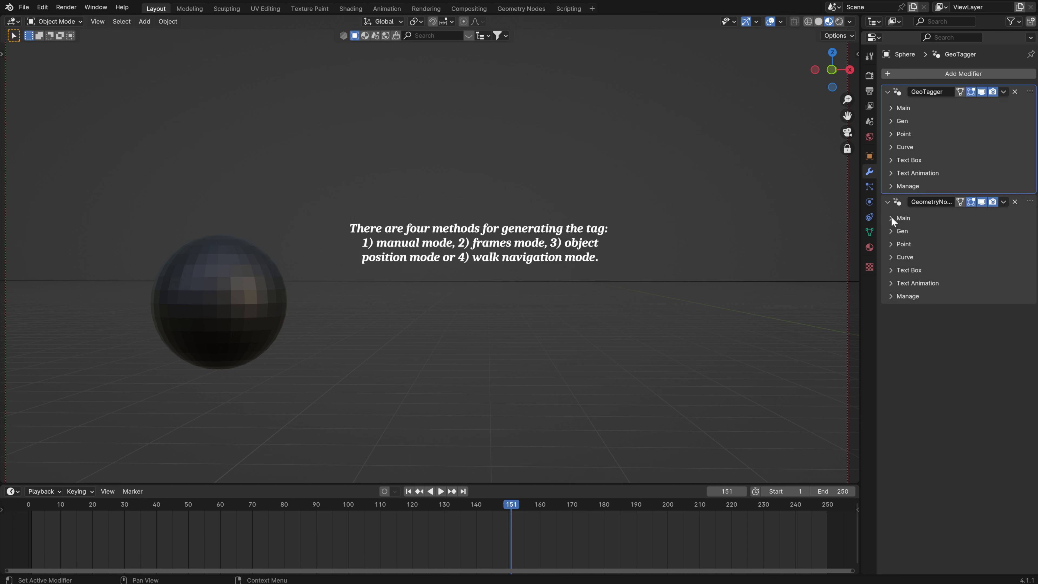
left_click(897, 232)
left_click(919, 248)
left_click(919, 248)
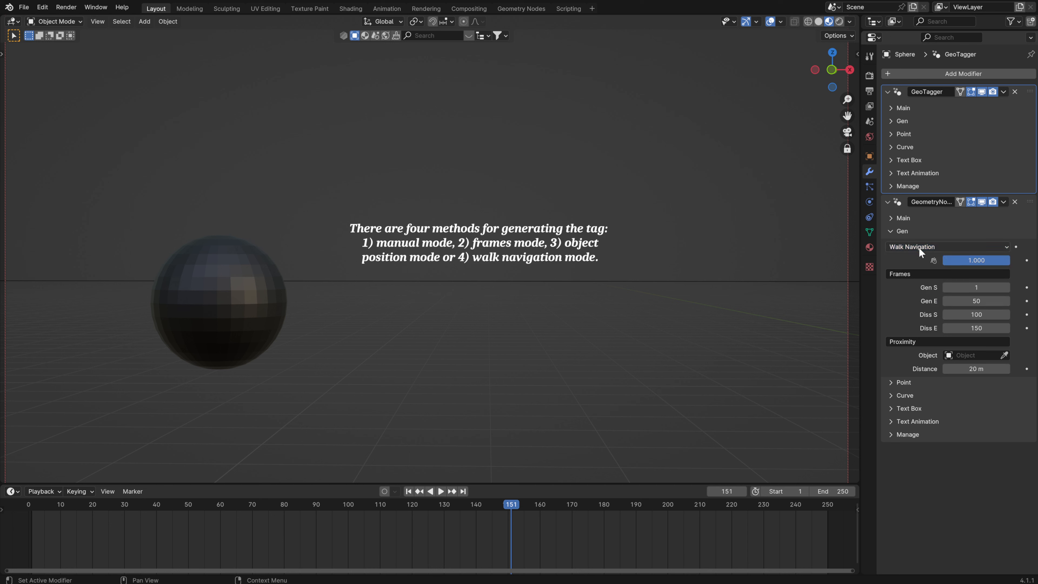
left_click(891, 231)
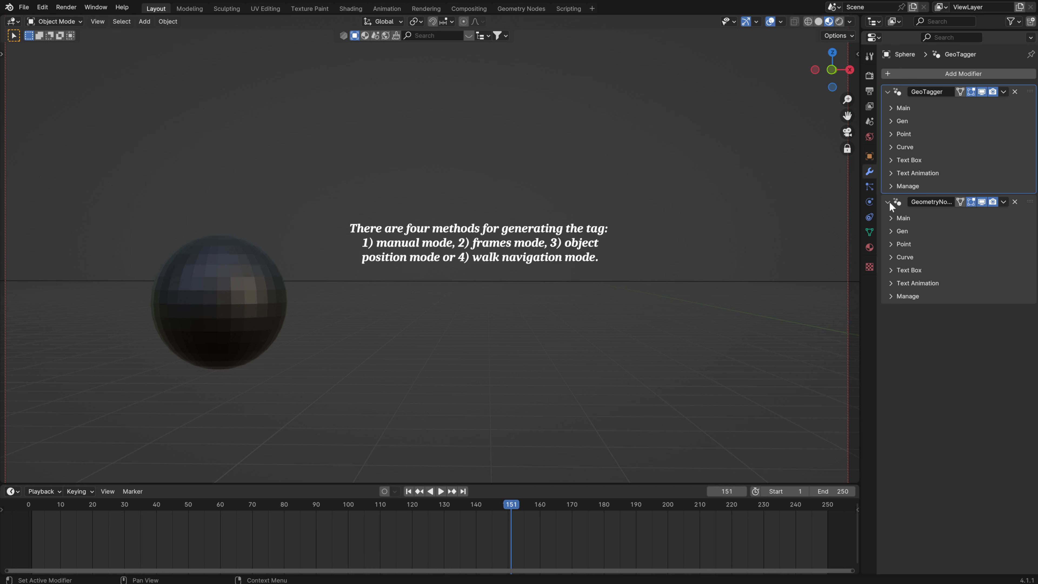
left_click(890, 201)
- Set the GeoTagger modifier's proximity distance to 25 m
left_click(901, 120)
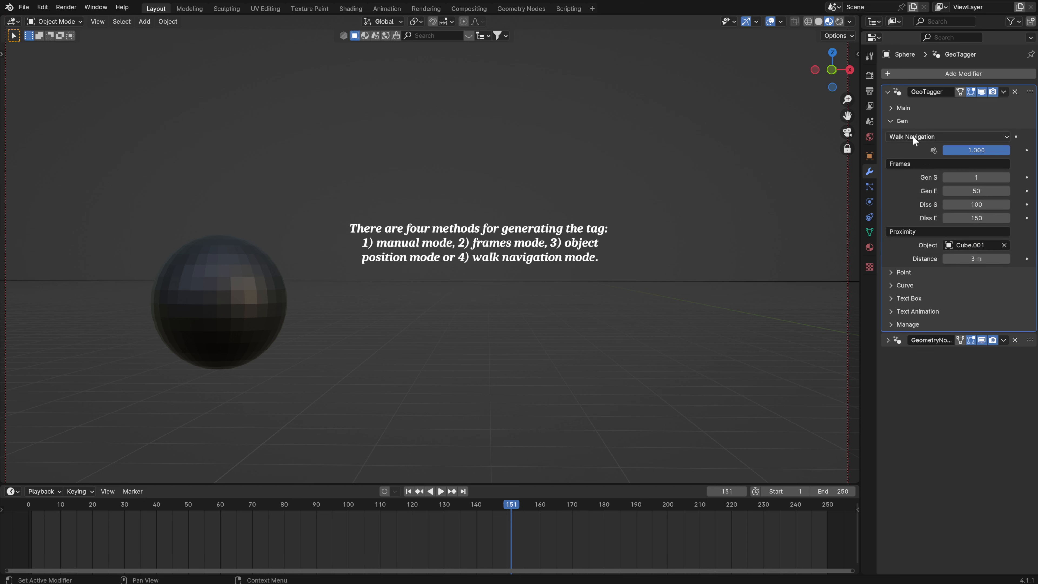
left_click(972, 258)
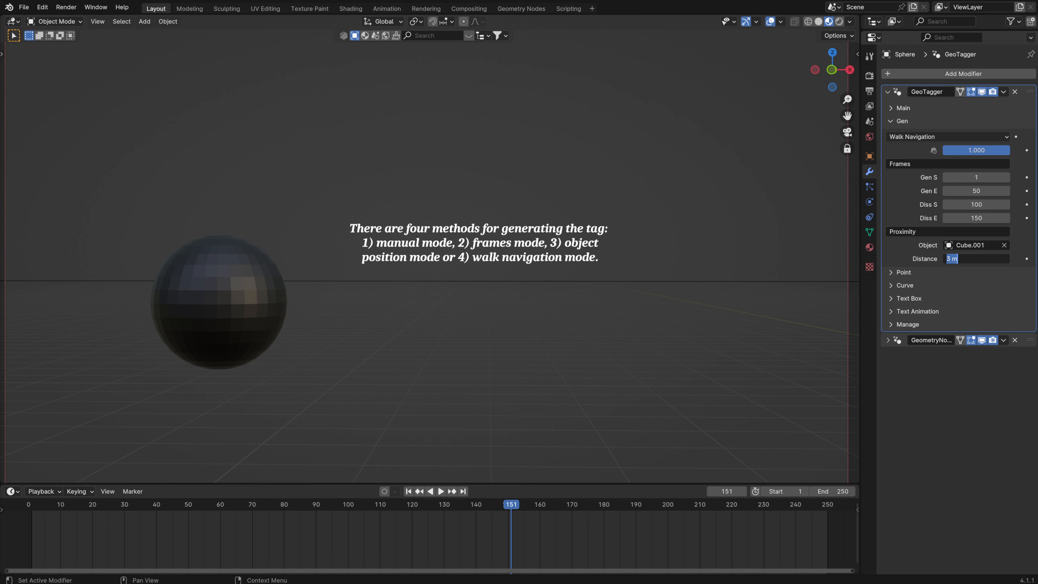
type("2")
key("Return")
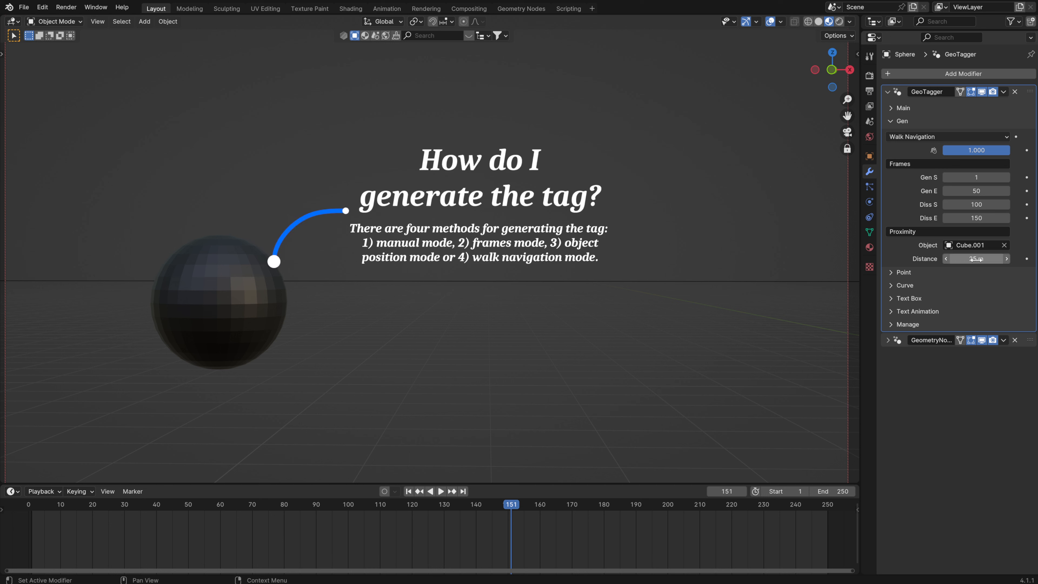
- Review the second modifier's generation distance and collapse both modifiers
left_click(888, 340)
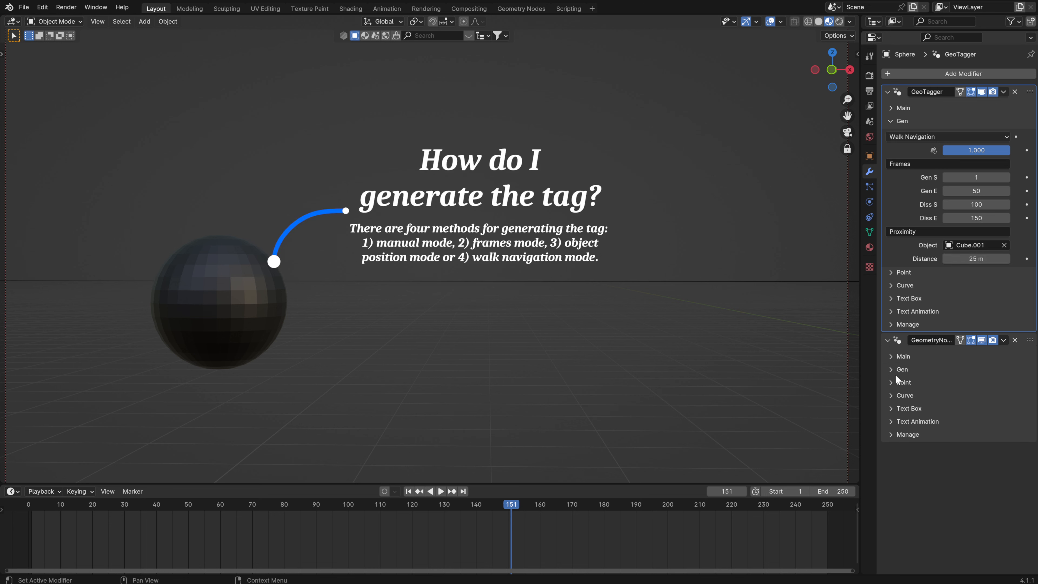
left_click(894, 372)
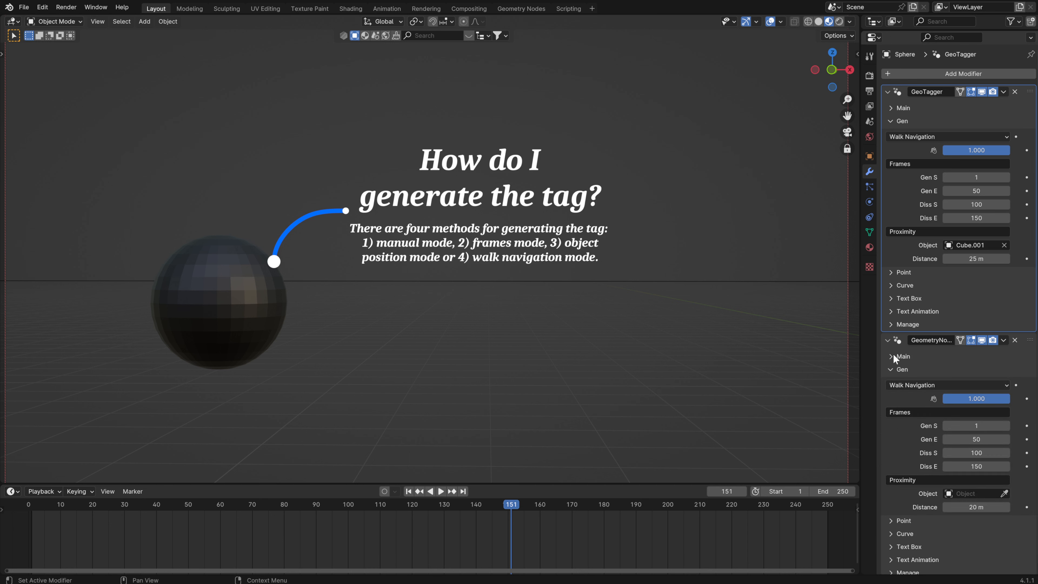
left_click(894, 370)
left_click(888, 341)
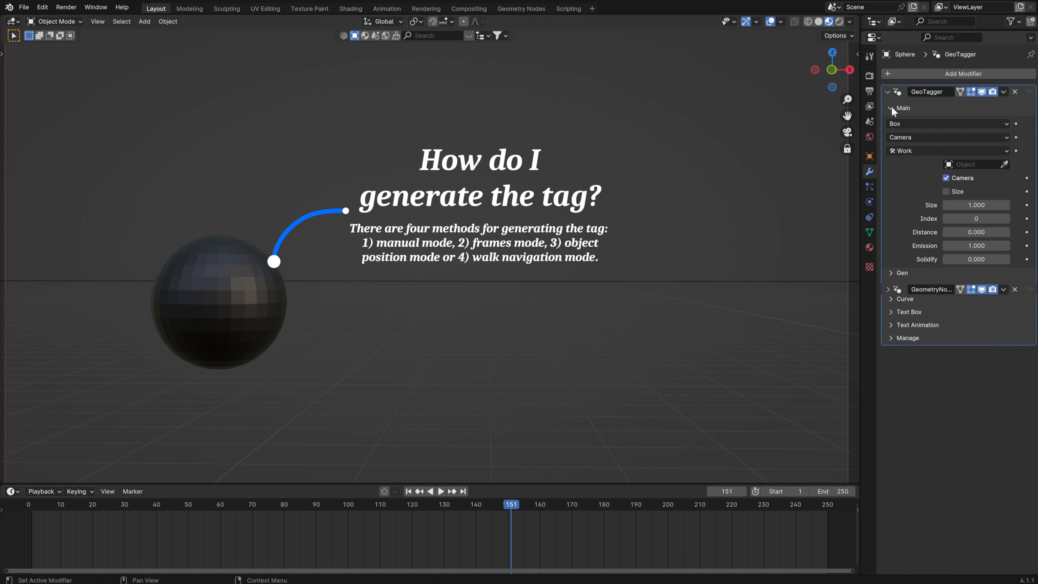
left_click(888, 92)
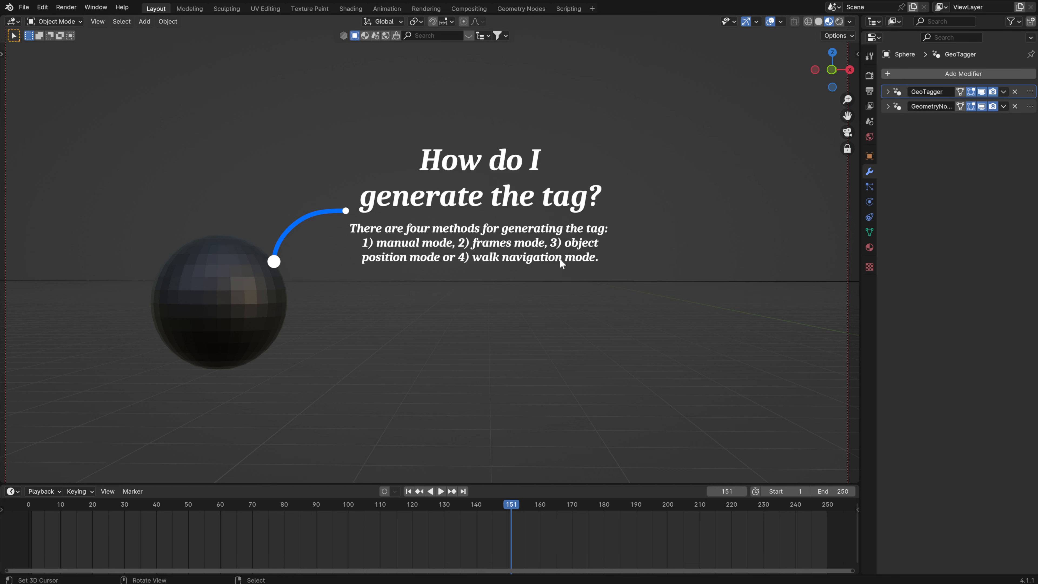
- Use Walk Navigation to approach the monkey head until its title and description tags generate, keeping the resulting view
key("F3")
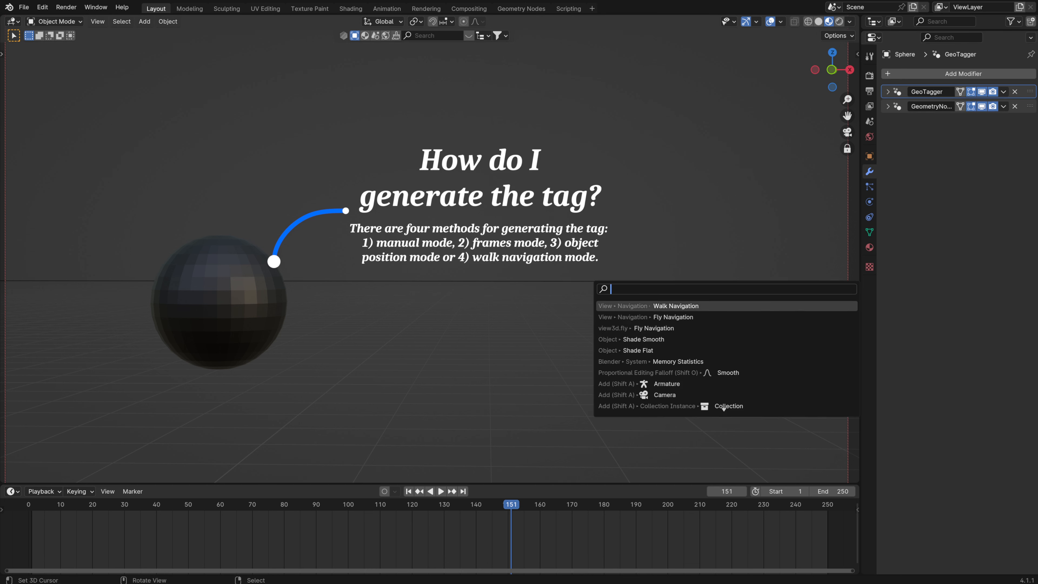
key("Return")
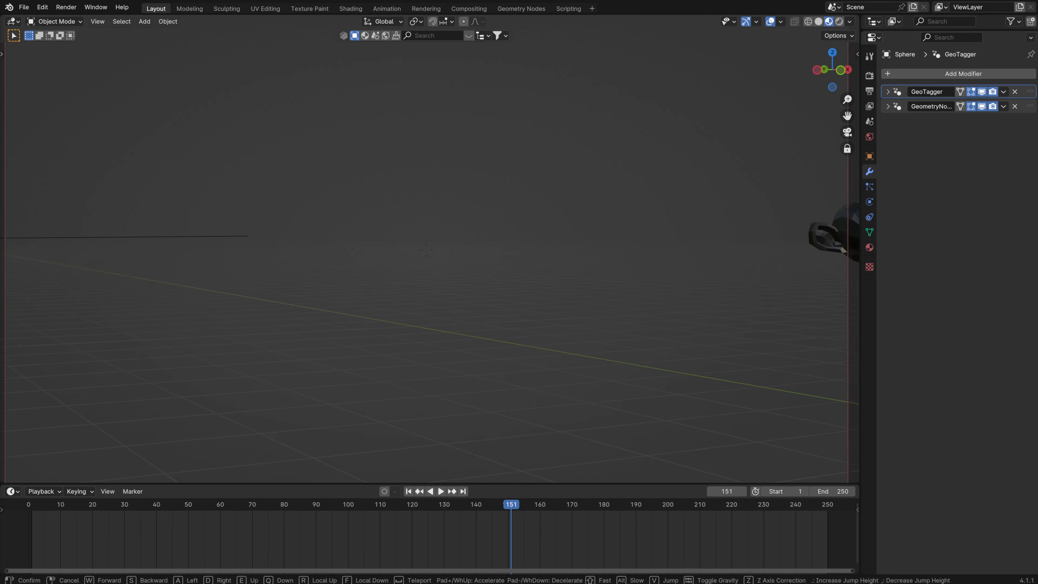
key("w")
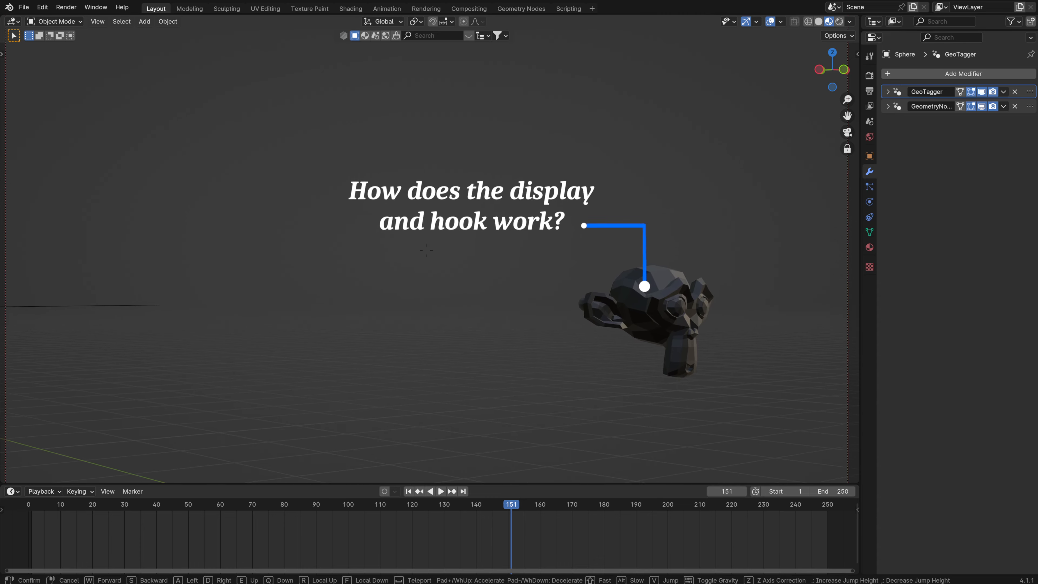
key("w")
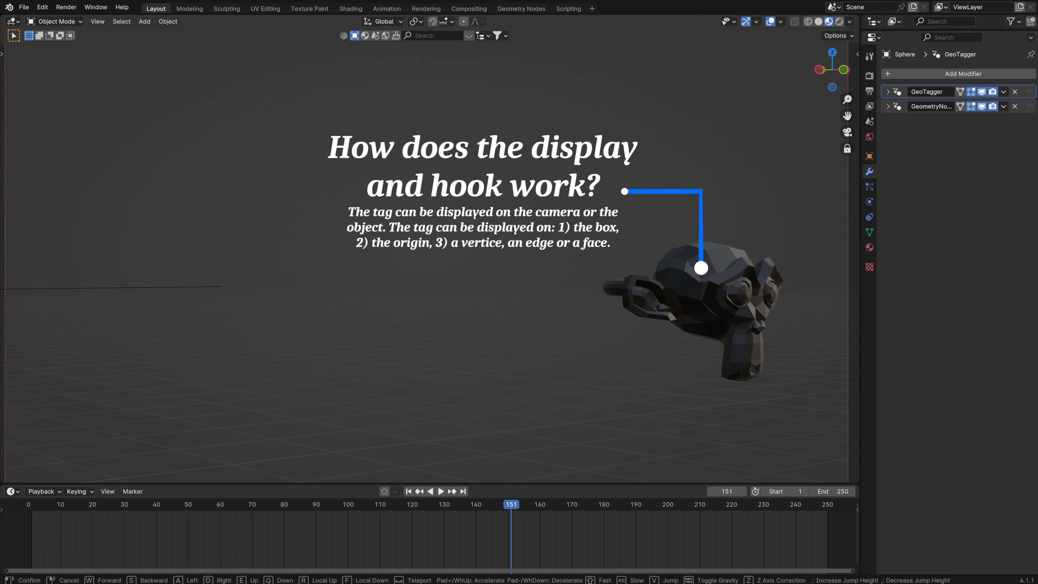
left_click(508, 258)
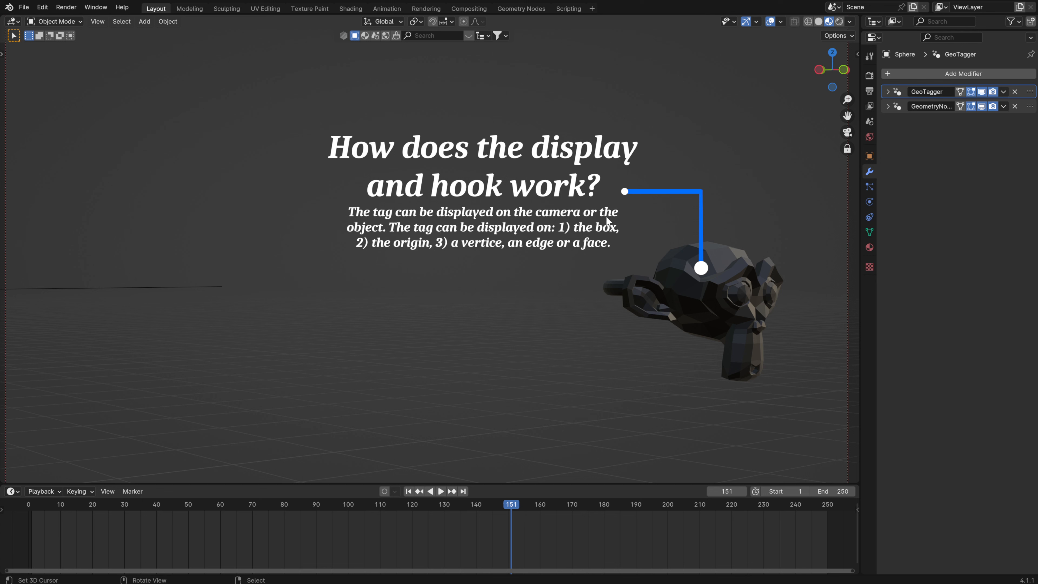
- Review the Main settings of the sphere's GeoTagger modifier and collapse it again
left_click(888, 93)
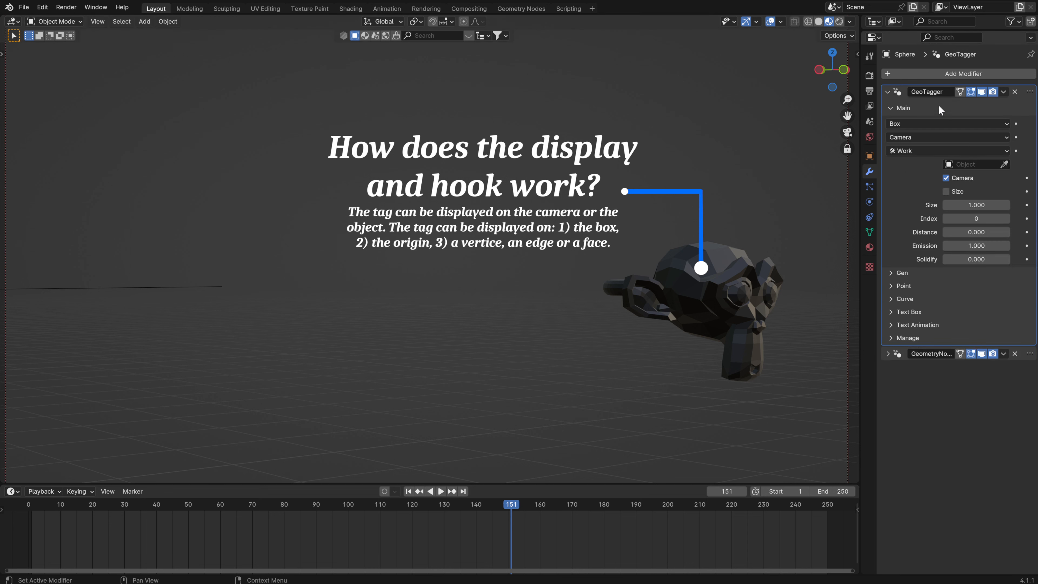
left_click(983, 353)
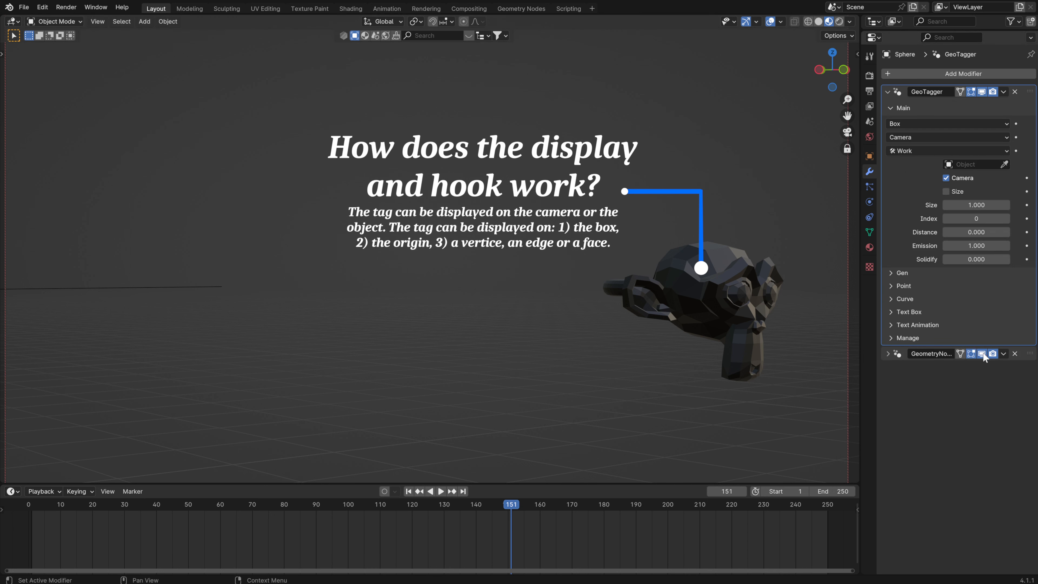
left_click(890, 108)
left_click(888, 91)
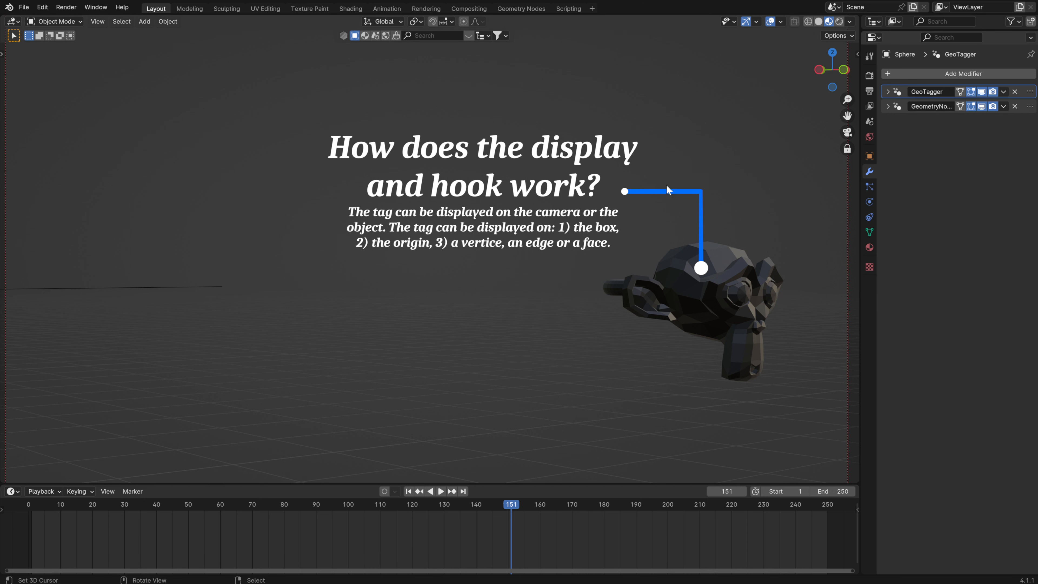
- Select the monkey head and use Walk Navigation to bring it near the middle of the camera view
left_click(750, 294)
key("F3")
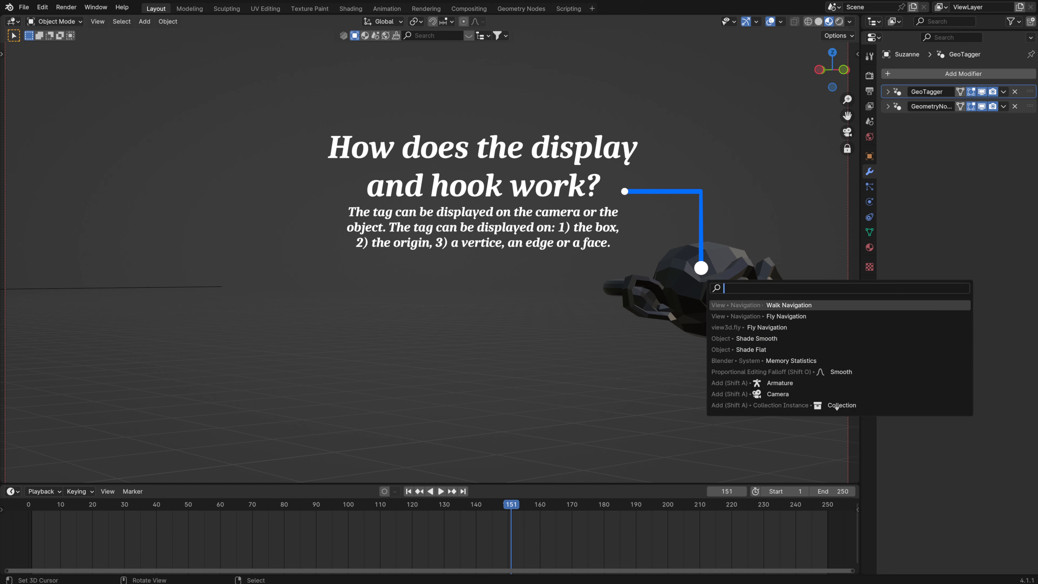
key("Return")
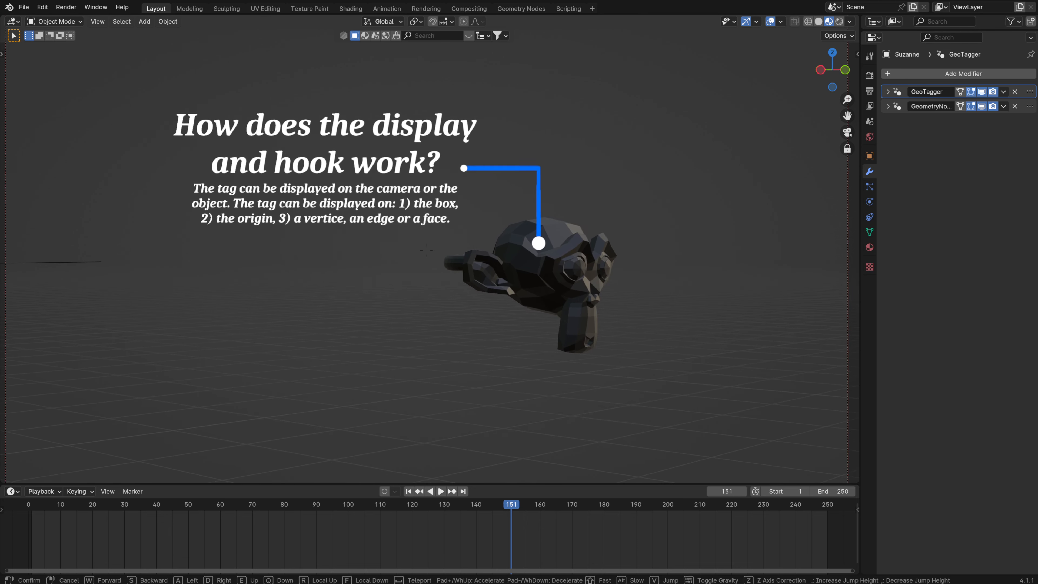
left_click(732, 330)
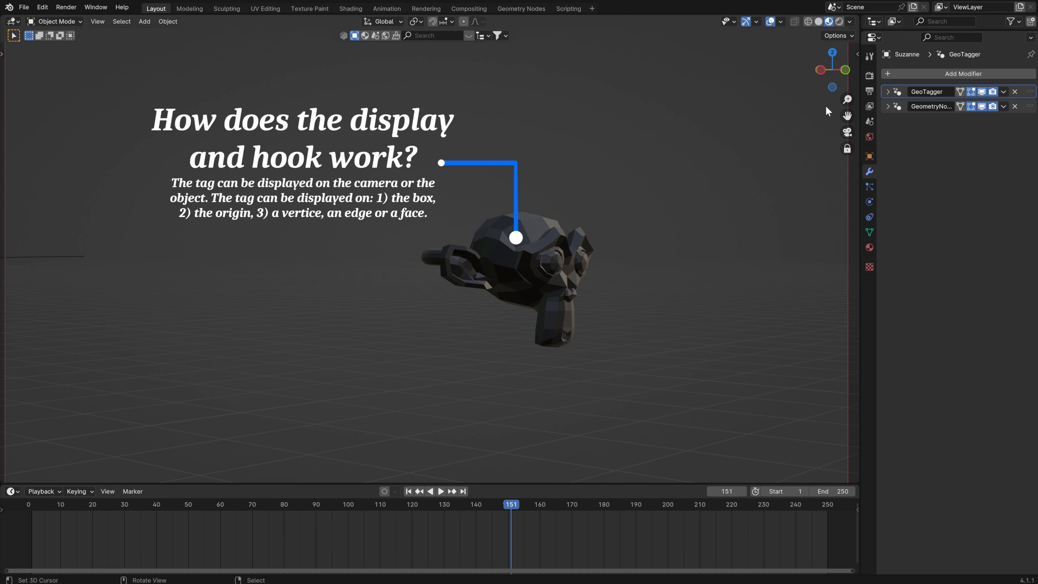
- Unlock the camera from the view, fit the whole camera frame in an enlarged viewport, and lock the camera to the view again
left_click(847, 149)
middle_click_drag(474, 292, 476, 317, "ctrl")
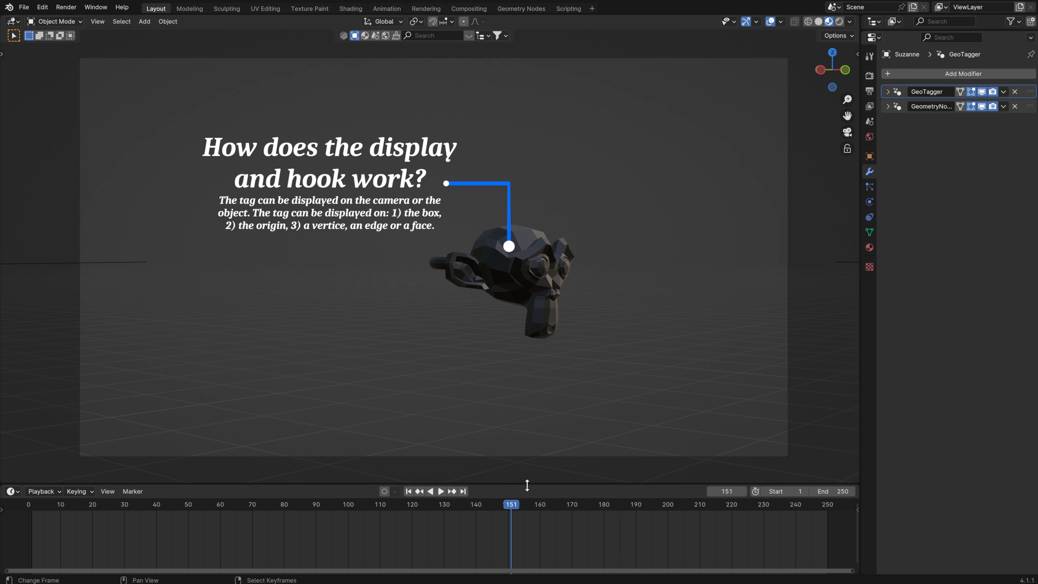
left_click_drag(527, 485, 531, 561)
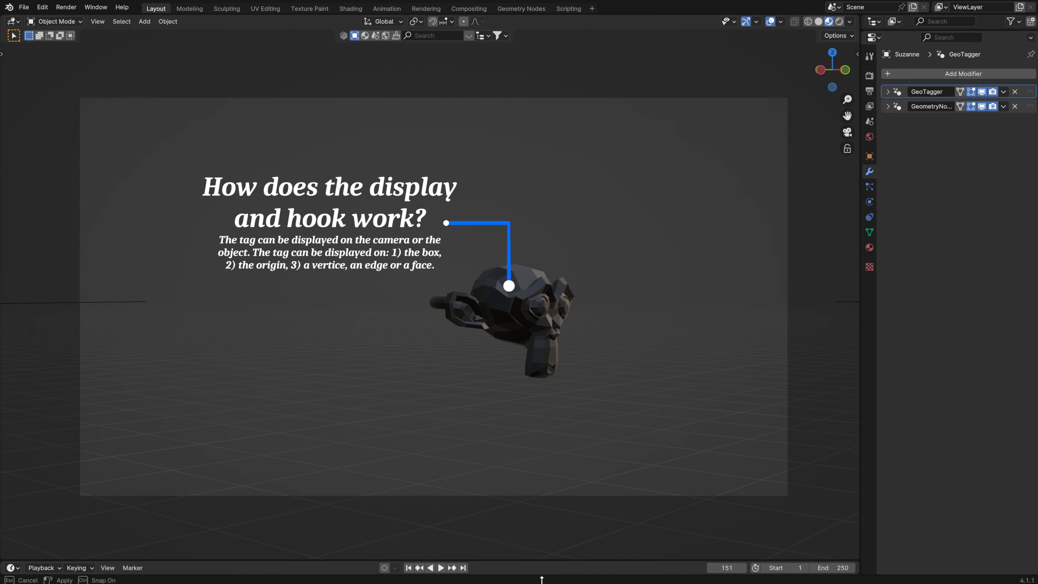
left_click(845, 149)
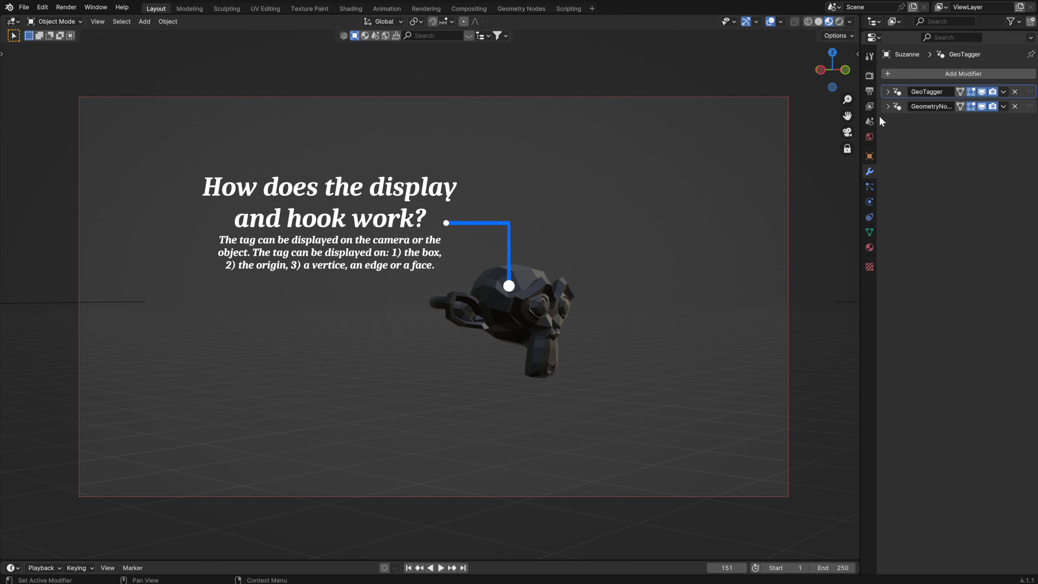
- Turn off the Camera option in the monkey head's GeoTagger Main settings and check the tag from outside the camera view
left_click(889, 93)
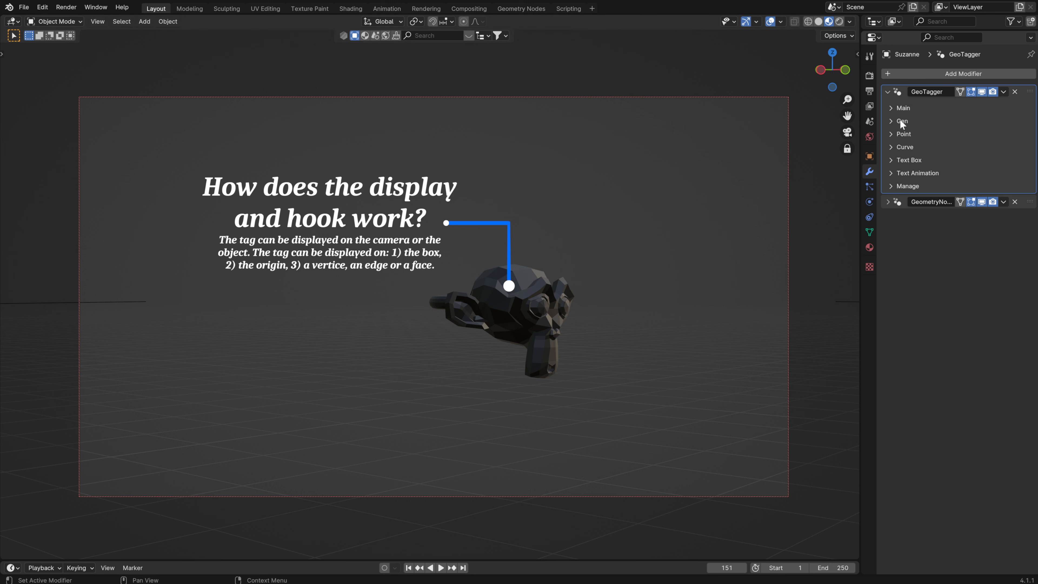
middle_click_drag(425, 278, 537, 188)
scroll(488, 247, "up", 3)
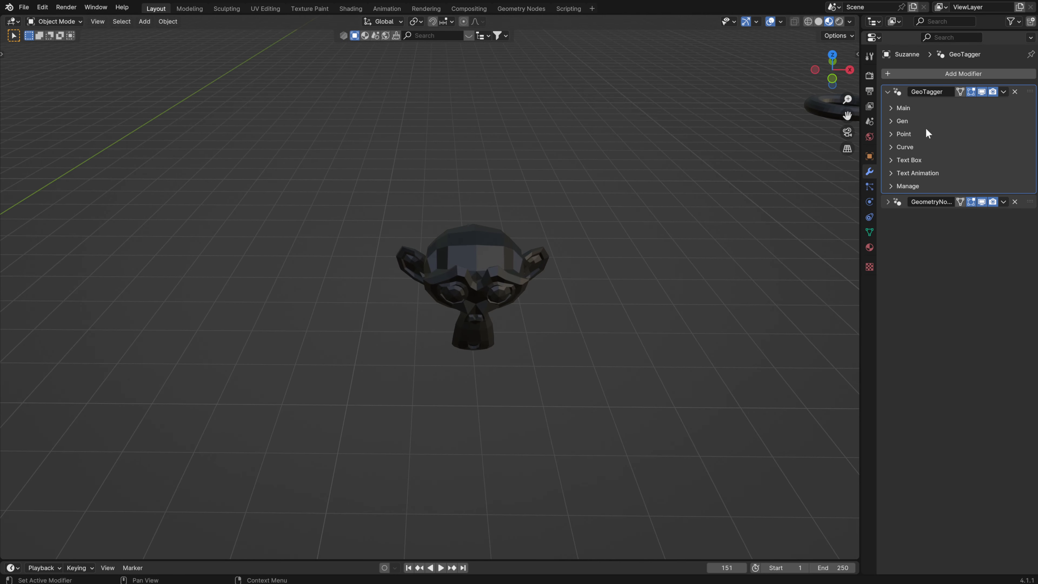
left_click(890, 109)
left_click(947, 178)
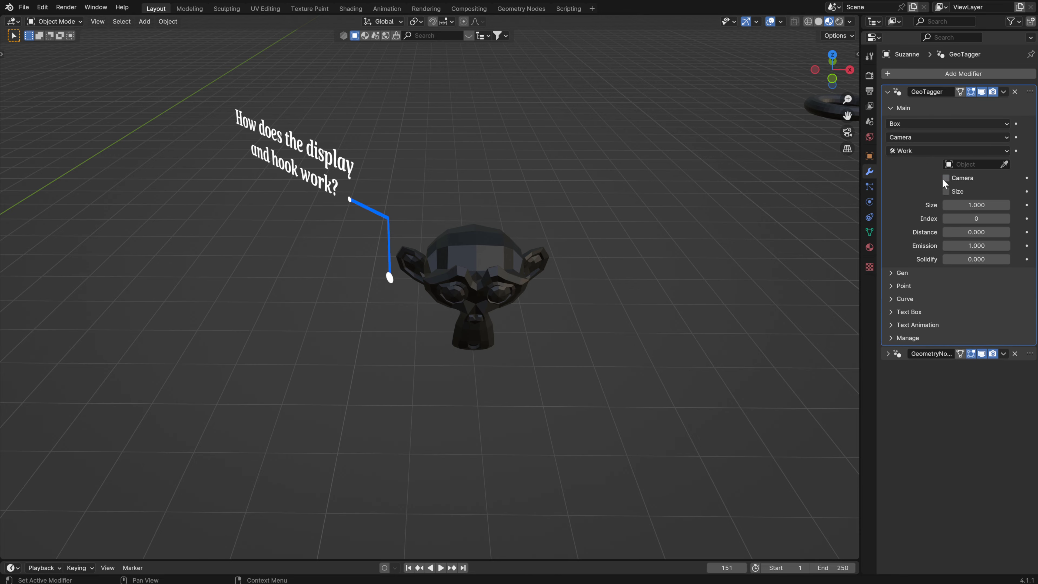
middle_click_drag(471, 286, 413, 270)
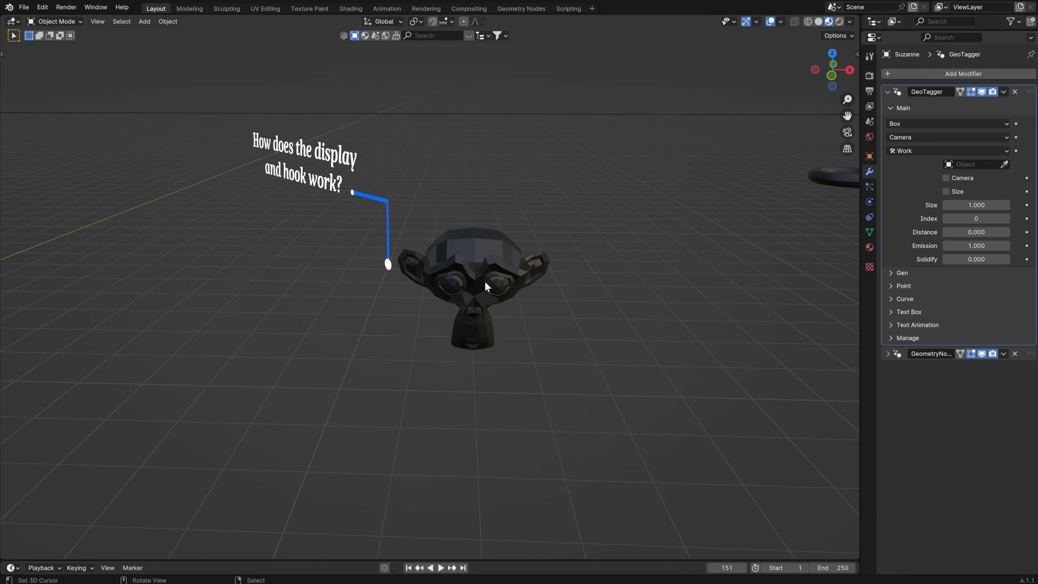
middle_click_drag(455, 241, 444, 275)
key("KP_0")
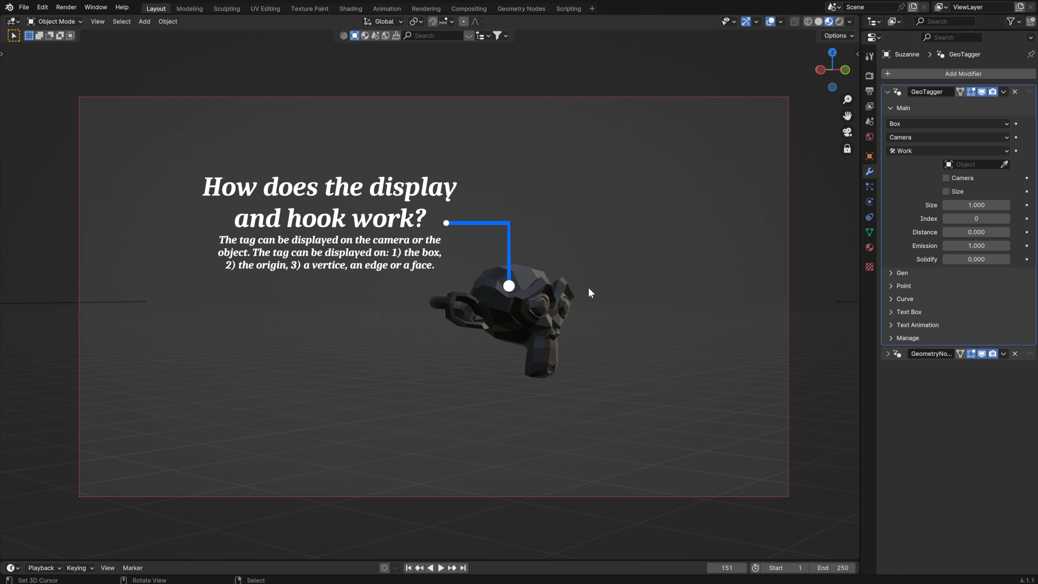
- Set the GeoTagger title tag's hook to Origin and hide the monkey head's second modifier in the viewport
mouse_move(580, 311)
middle_mouse_down()
mouse_move(529, 321)
mouse_move(517, 309)
mouse_move(578, 315)
middle_mouse_up()
middle_click_drag(432, 323, 635, 317)
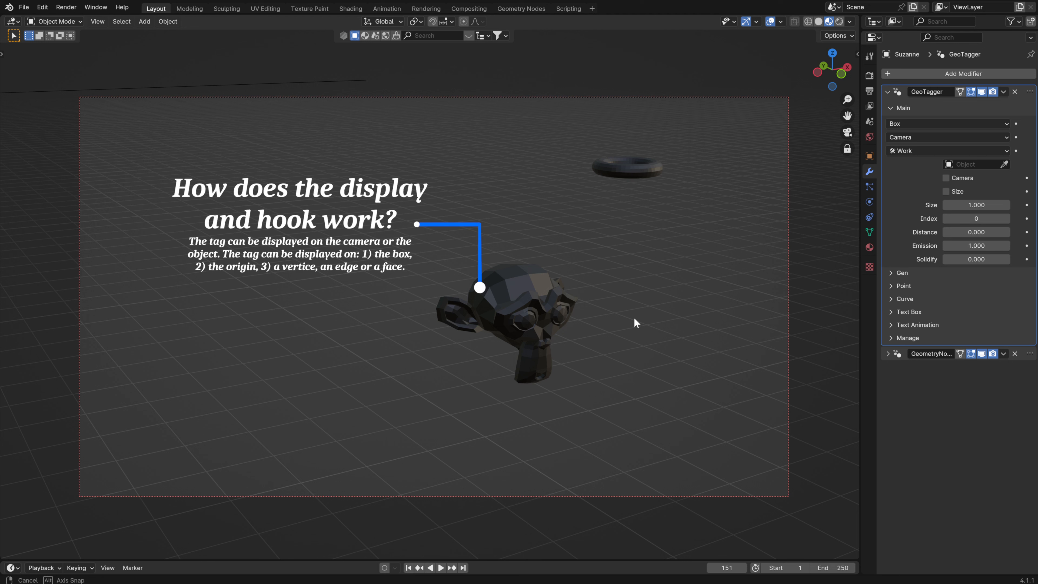
left_click(897, 124)
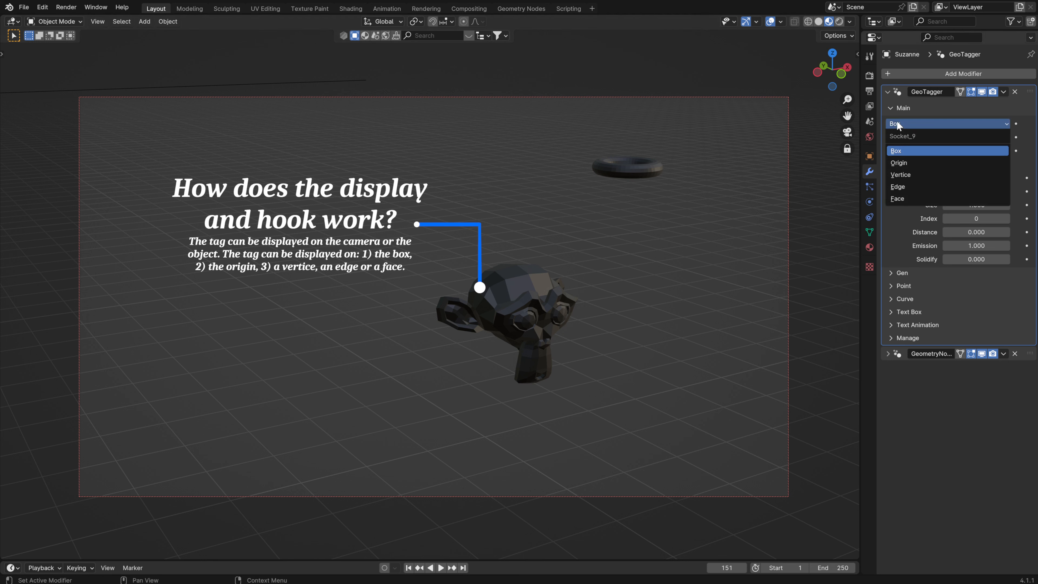
left_click(907, 163)
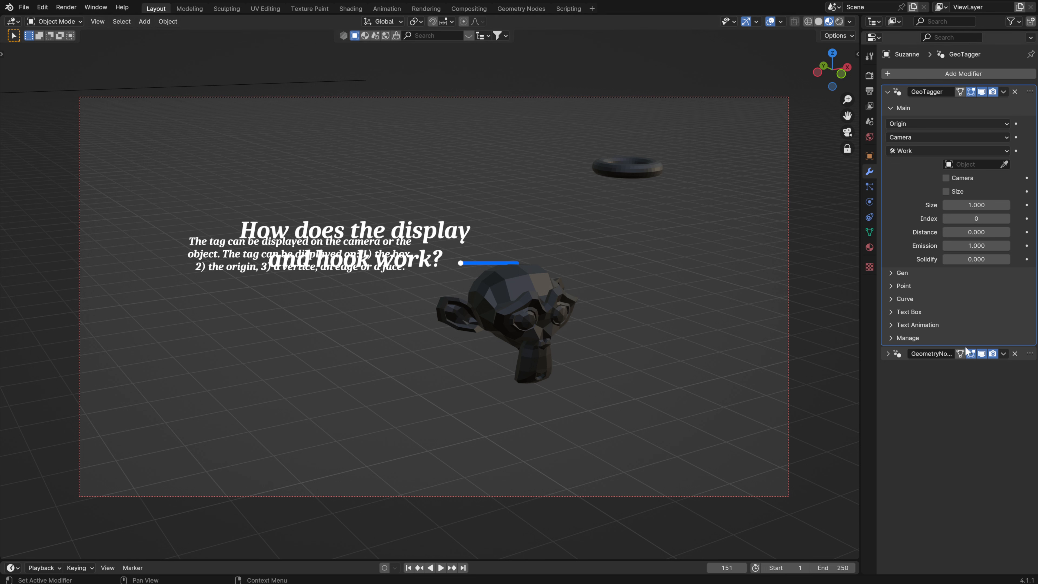
left_click(983, 355)
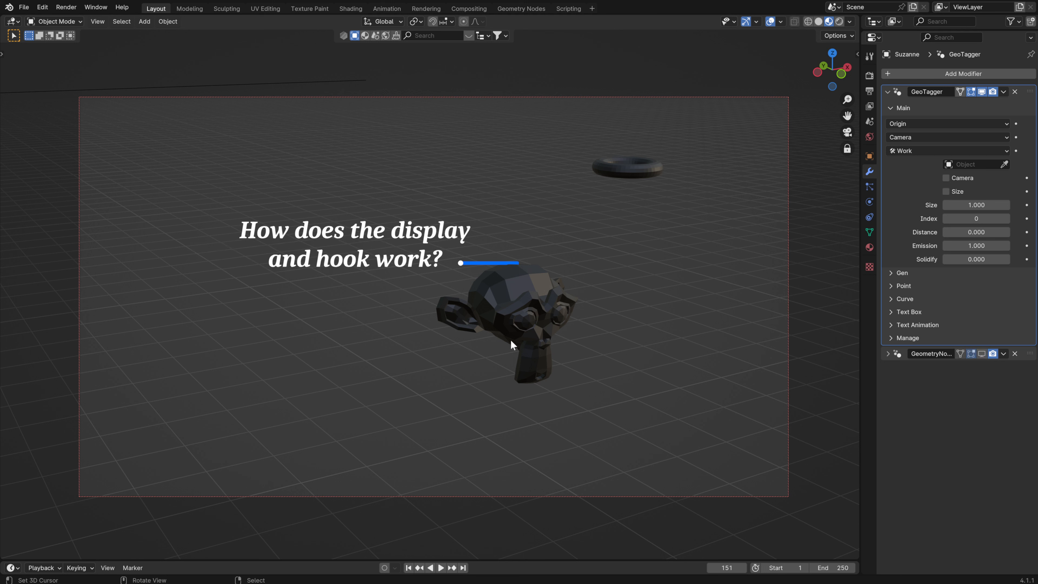
- Compare the tag with the monkey head's origin by toggling the Camera option and temporarily displaying the Origins overlay
left_click(947, 178)
left_click(947, 178)
left_click(947, 178)
left_click(946, 178)
left_click(781, 21)
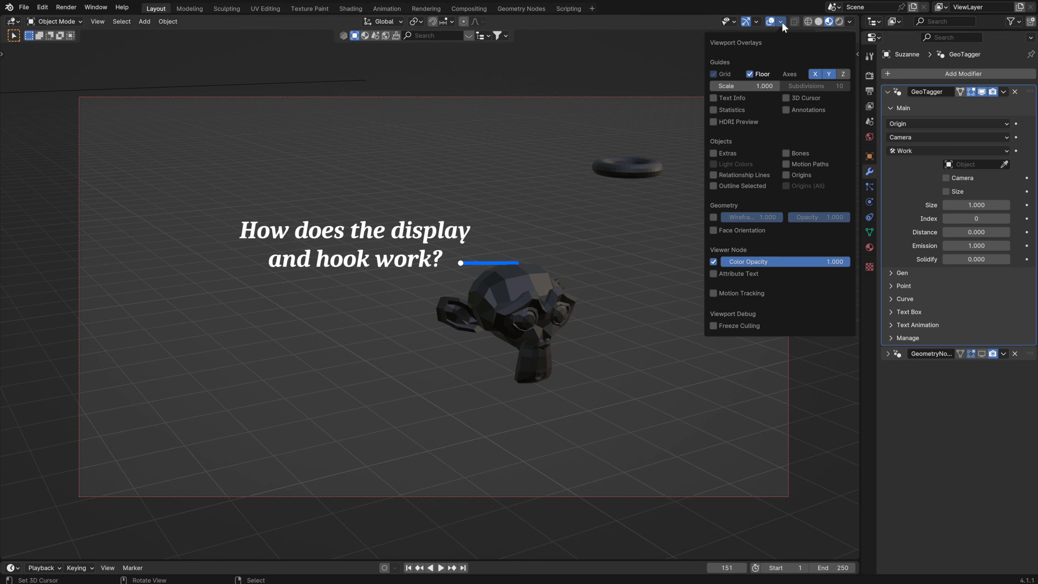
left_click(786, 175)
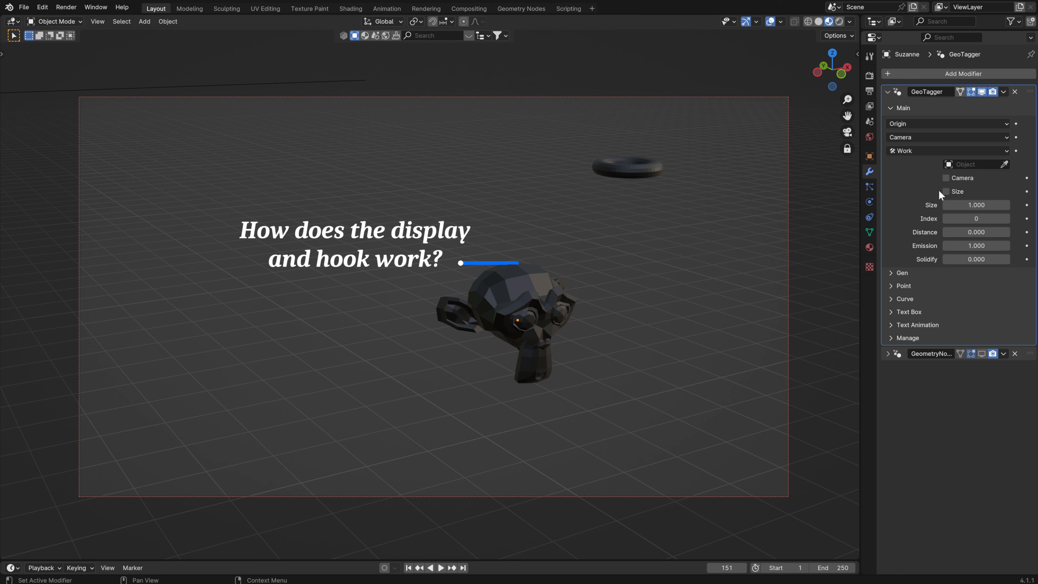
left_click(946, 178)
left_click(947, 178)
left_click(781, 21)
- Set the GeoTagger title tag's hook to Vertice and show the second modifier in the viewport again
left_click(905, 127)
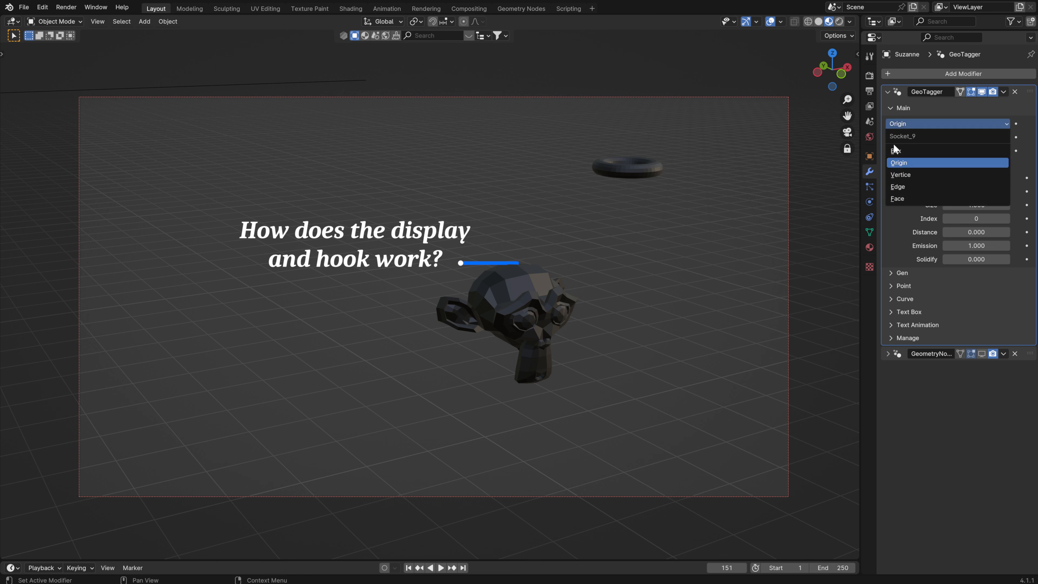
left_click(905, 175)
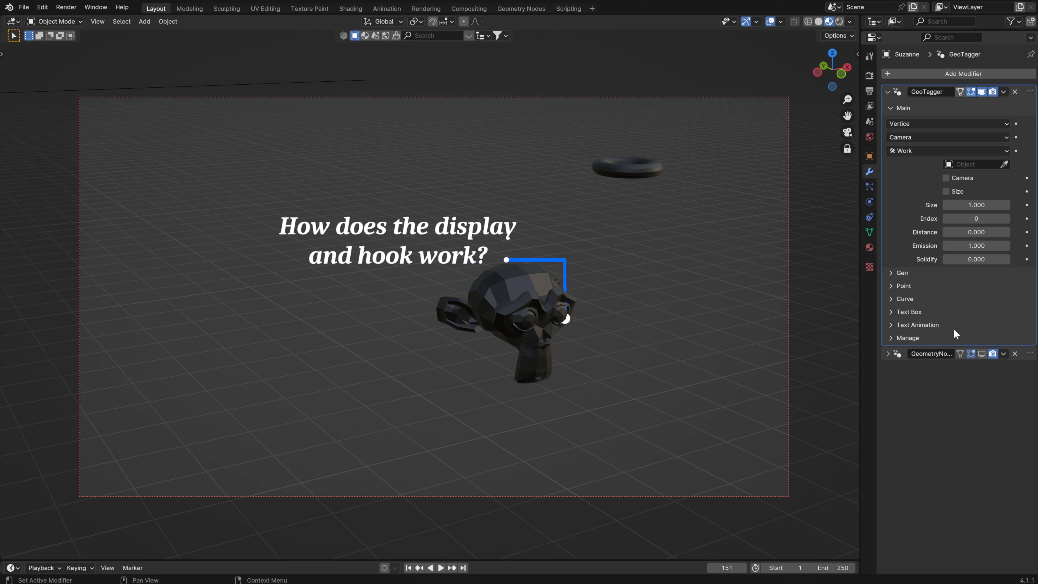
left_click(983, 354)
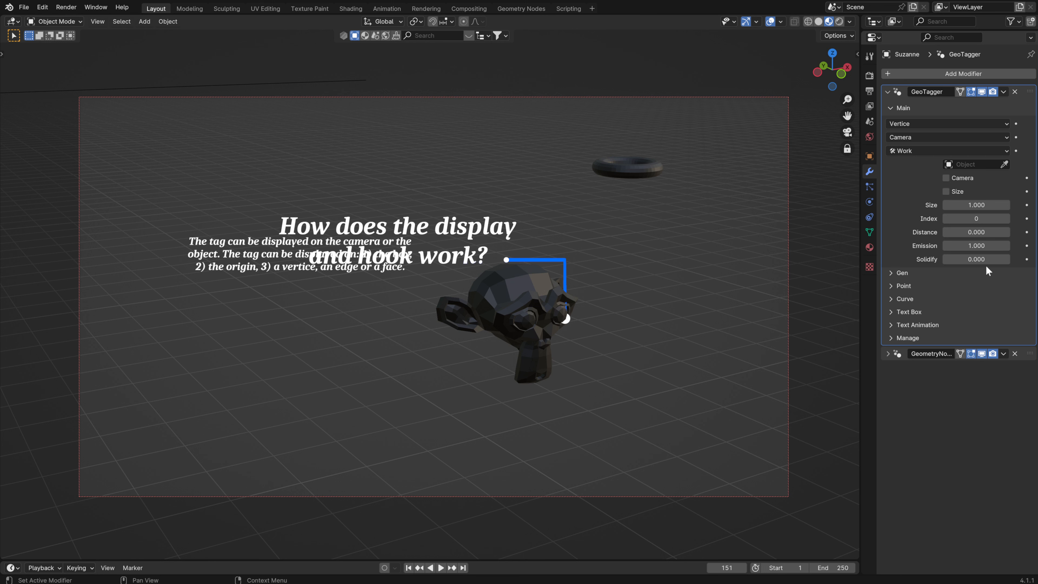
- Hide the GeoTagger modifier in the viewport, set its hook back to Box and collapse it
middle_click_drag(507, 284, 457, 268)
left_click(983, 92)
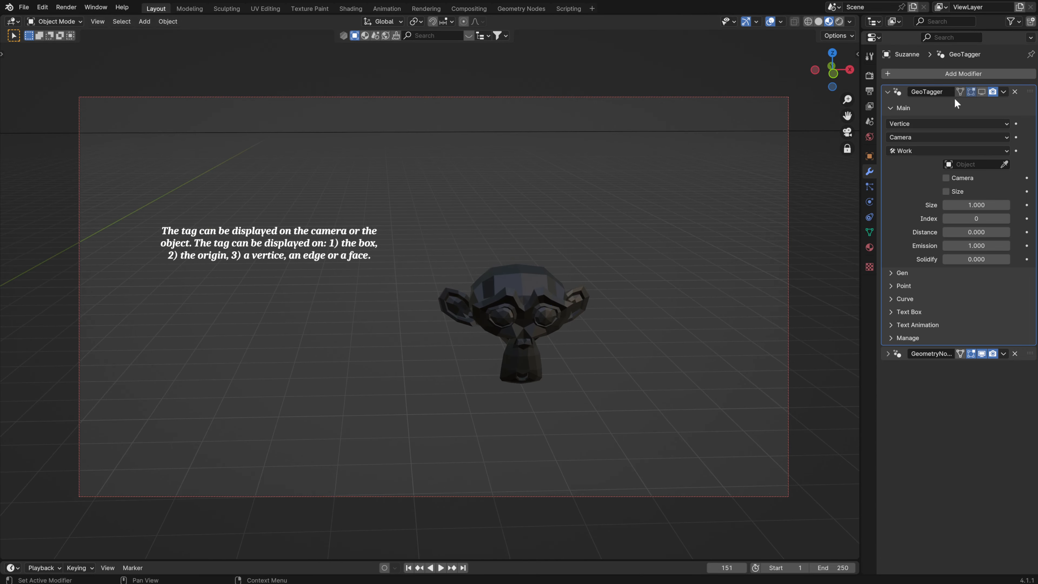
left_click(890, 108)
left_click(889, 107)
left_click(898, 123)
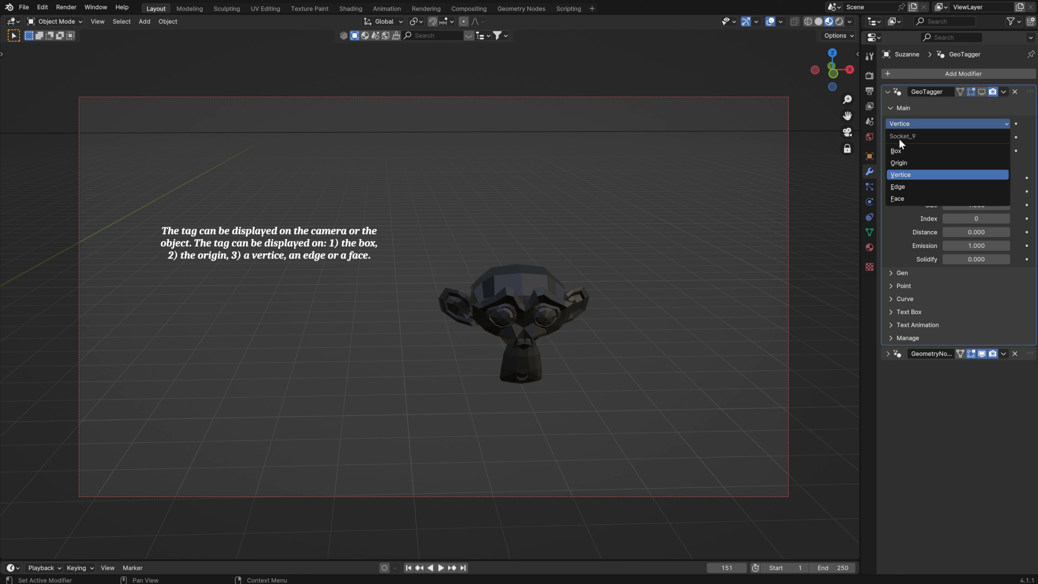
left_click(904, 152)
left_click(888, 92)
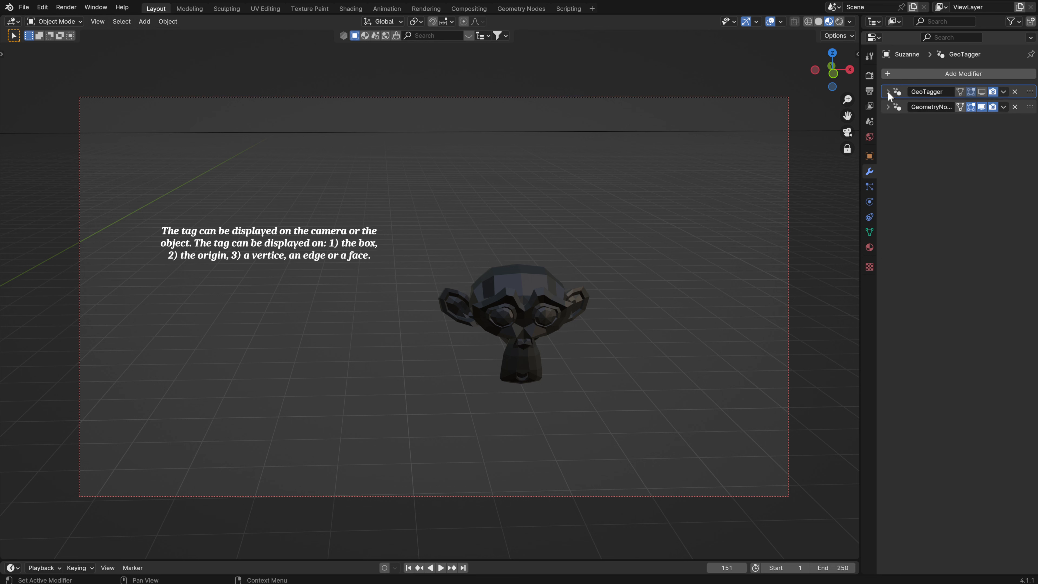
- Toggle the C and S options in the second modifier's Curve settings on and off again
left_click(1028, 108)
left_click(889, 106)
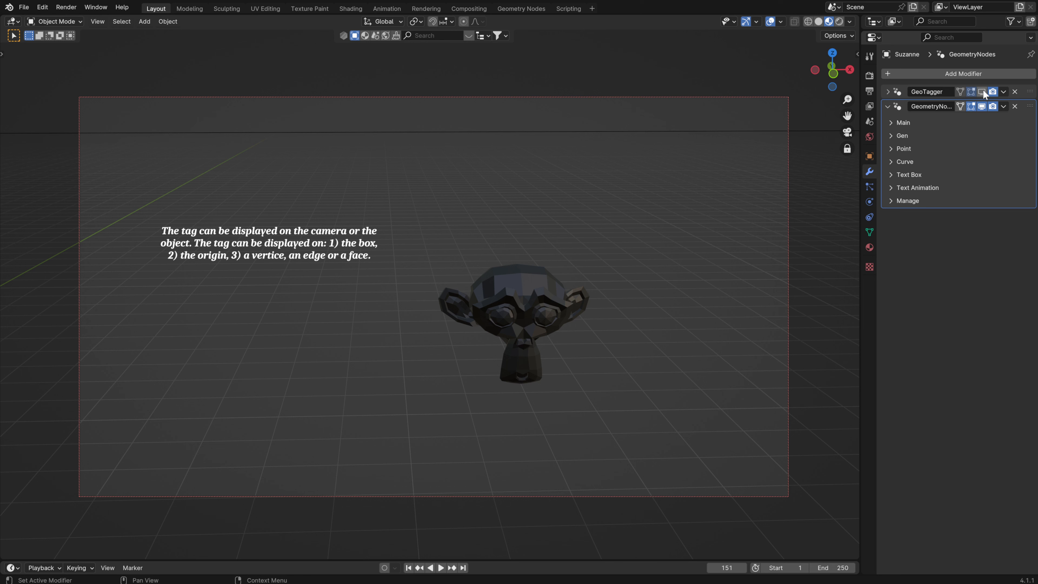
left_click(889, 161)
left_click(946, 204)
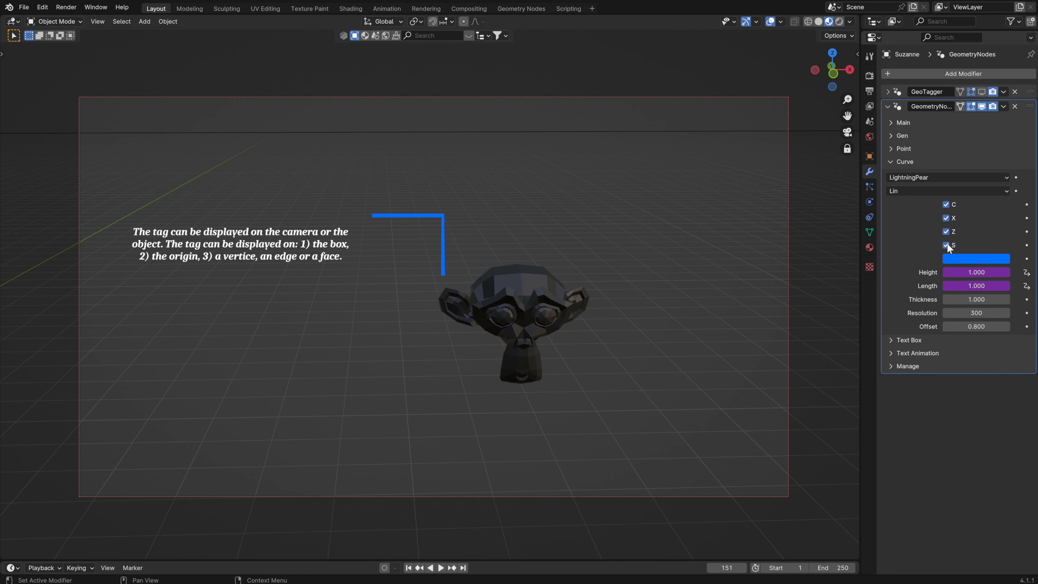
left_click(947, 205)
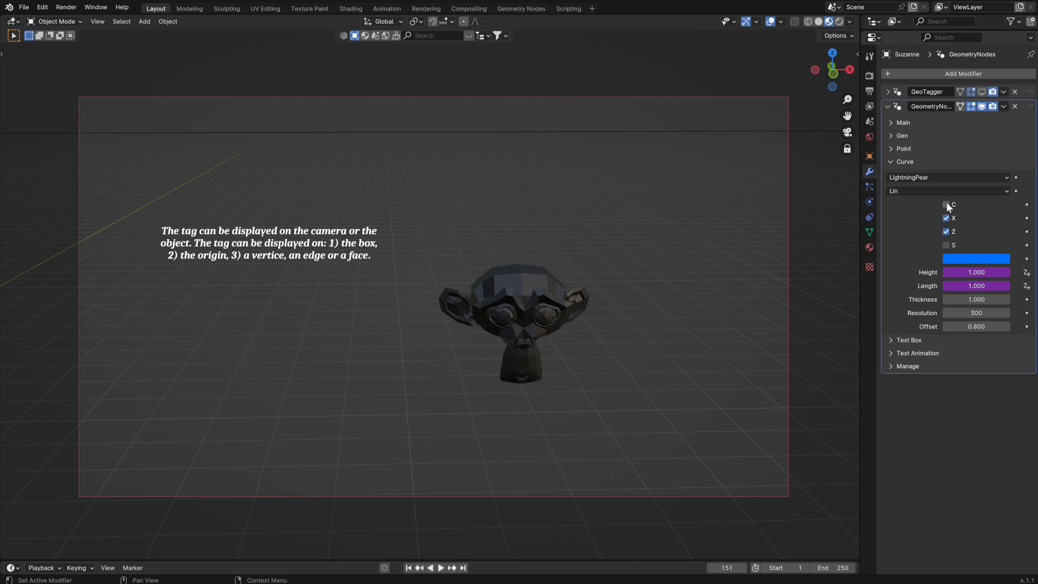
left_click(892, 161)
- Show the GeoTagger modifier in the viewport, hide the second modifier, and expand only the GeoTagger modifier
left_click(982, 91)
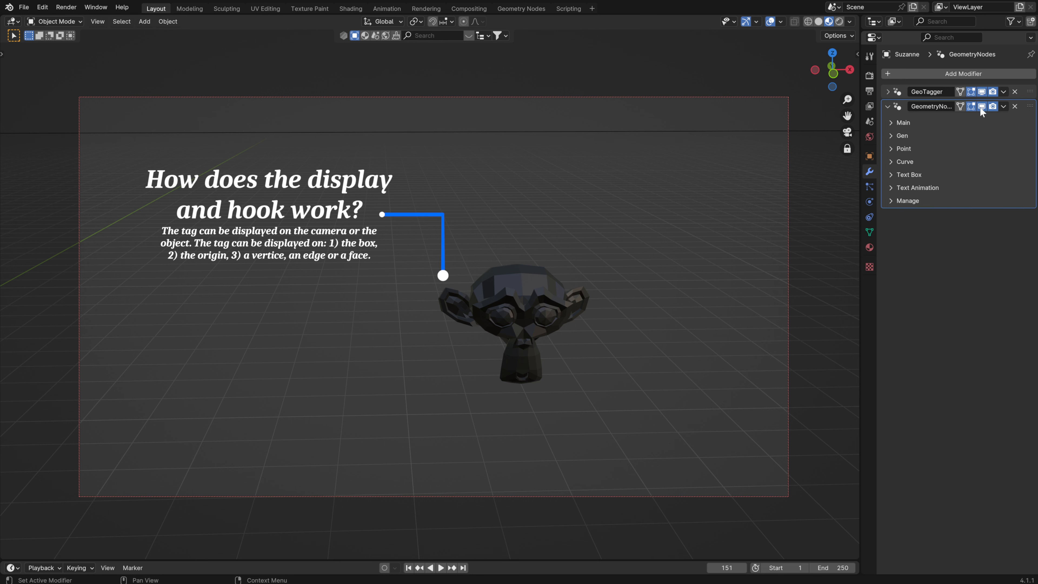
left_click(980, 105)
left_click(912, 97)
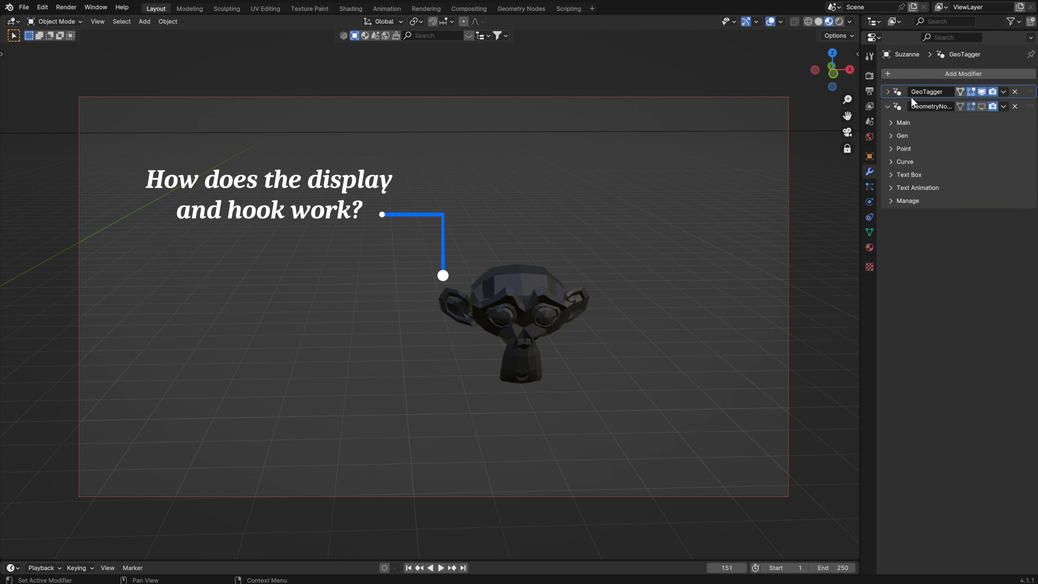
left_click(889, 106)
left_click(888, 92)
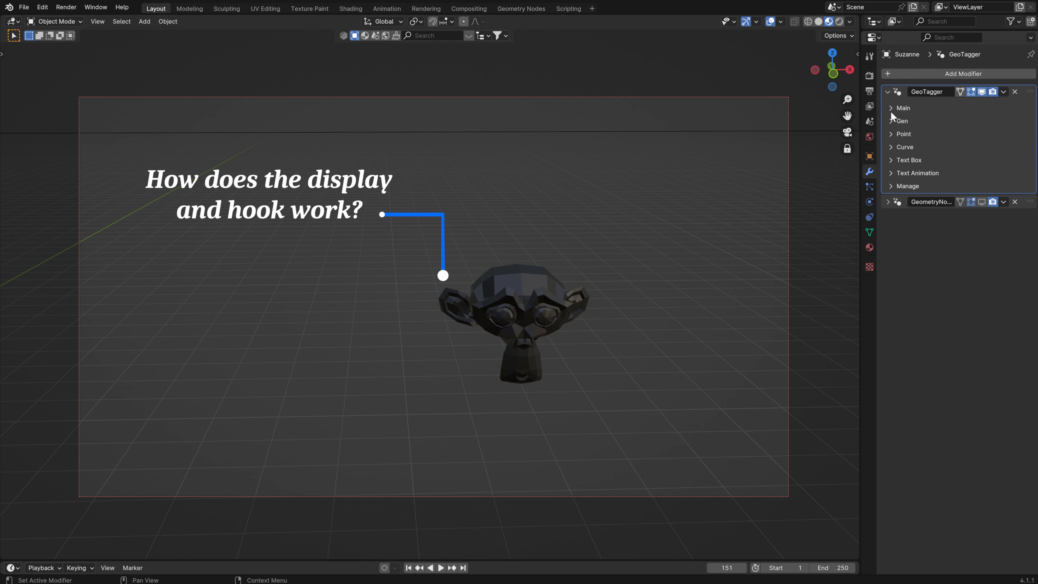
- Set the GeoTagger title tag's hook to Vertice and inspect its attachment point up close outside the camera view
left_click(891, 107)
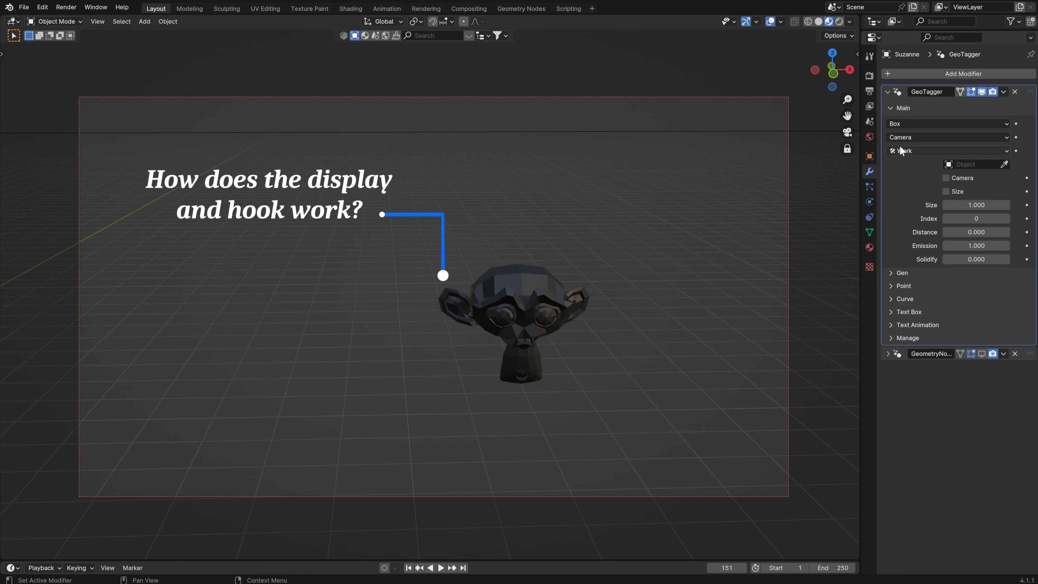
left_click(905, 123)
left_click(906, 172)
middle_click_drag(675, 274, 617, 299)
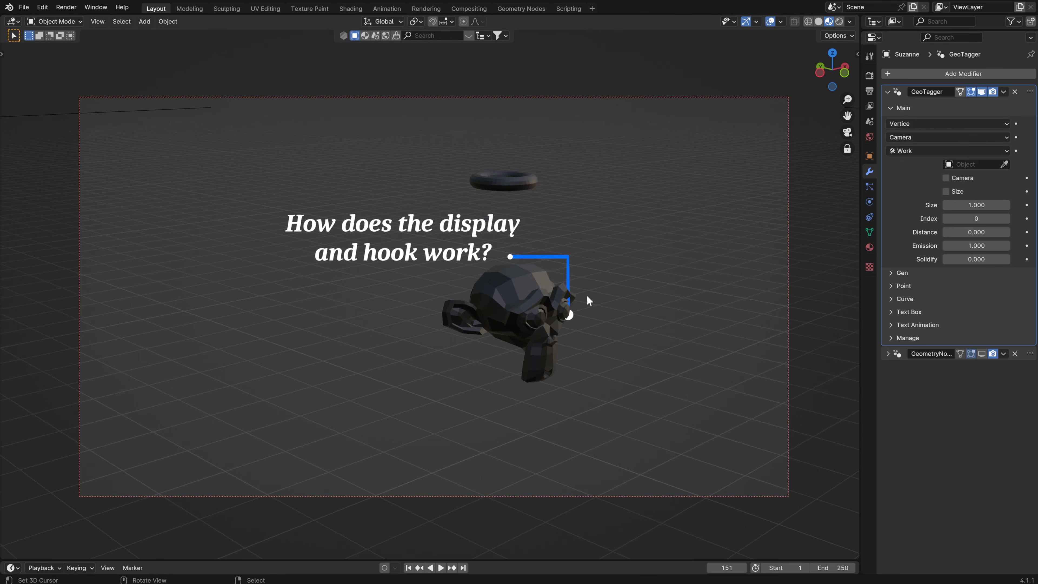
key("KP_0")
scroll(572, 307, "up", 5)
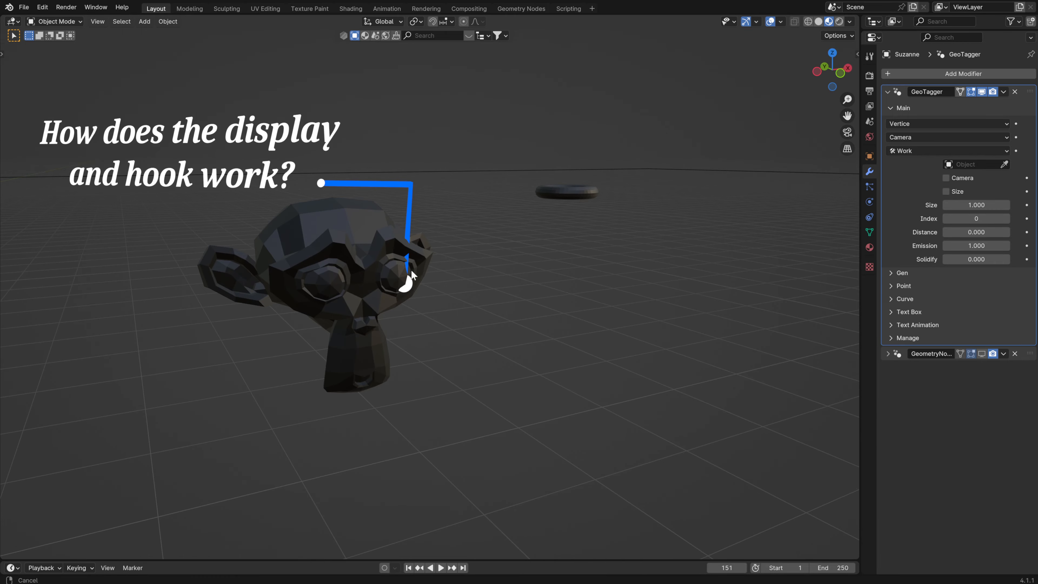
- Put Suzanne in Edit Mode and enable the Indices overlay for mesh elements
middle_click_drag(331, 237, 419, 272, "shift")
key("Tab")
middle_click_drag(532, 307, 609, 260)
left_click(782, 21)
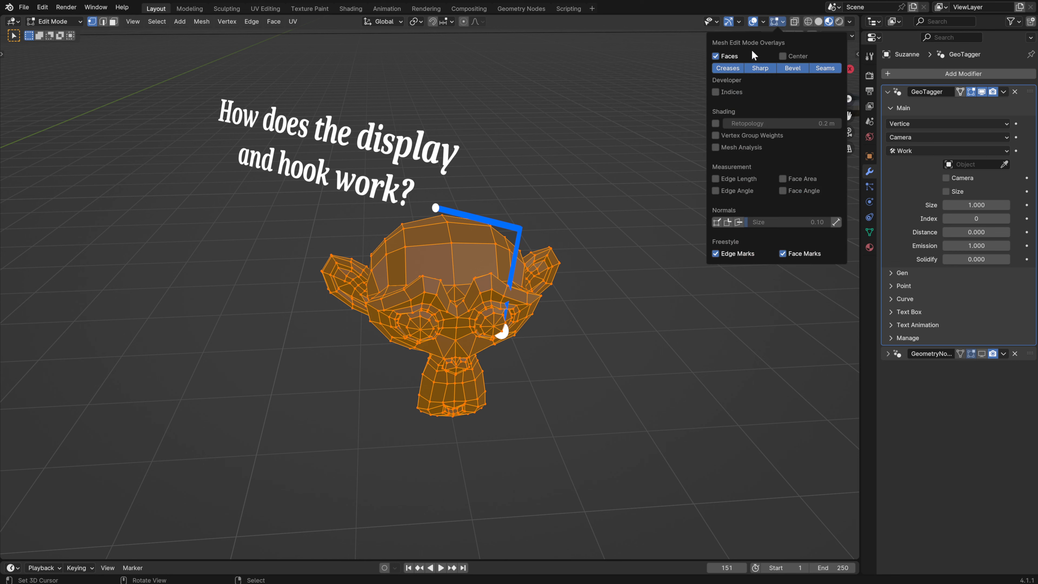
left_click(715, 92)
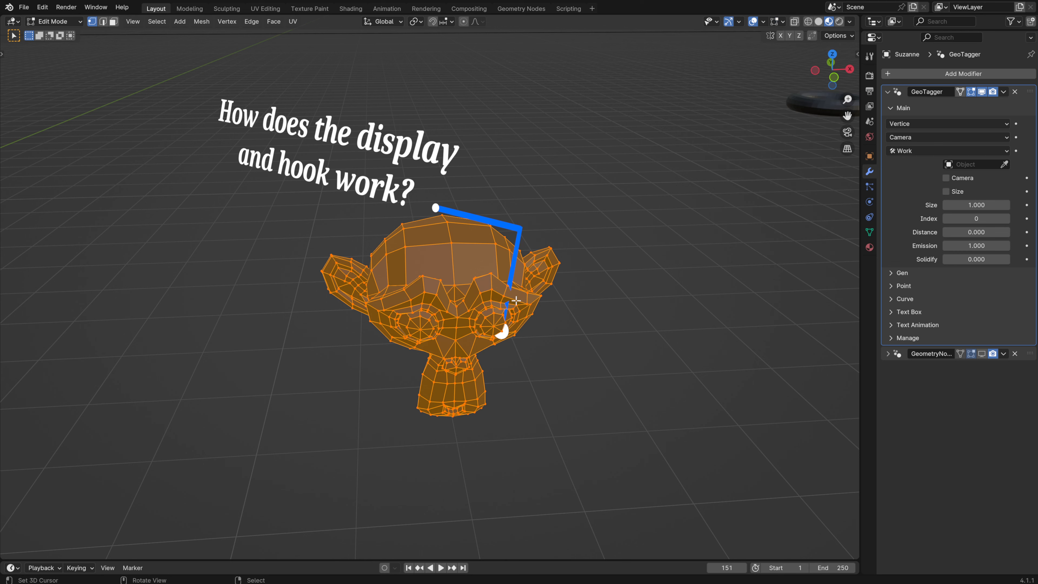
- Select a single vertex on Suzanne's upper forehead and enable the Text Info overlay to display its index
middle_click_drag(517, 301, 680, 130)
left_click(497, 257)
left_click(763, 21)
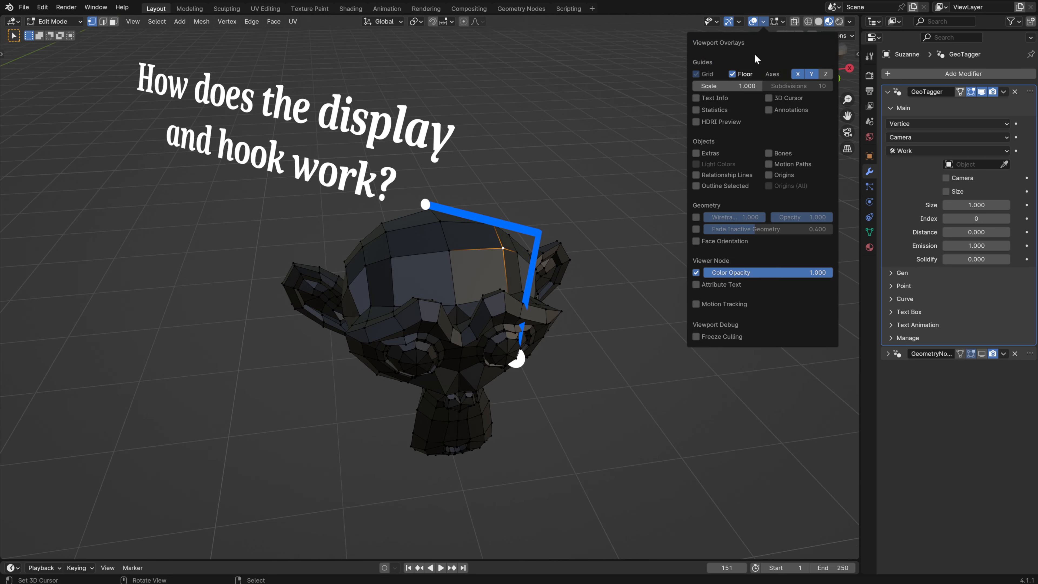
left_click(697, 99)
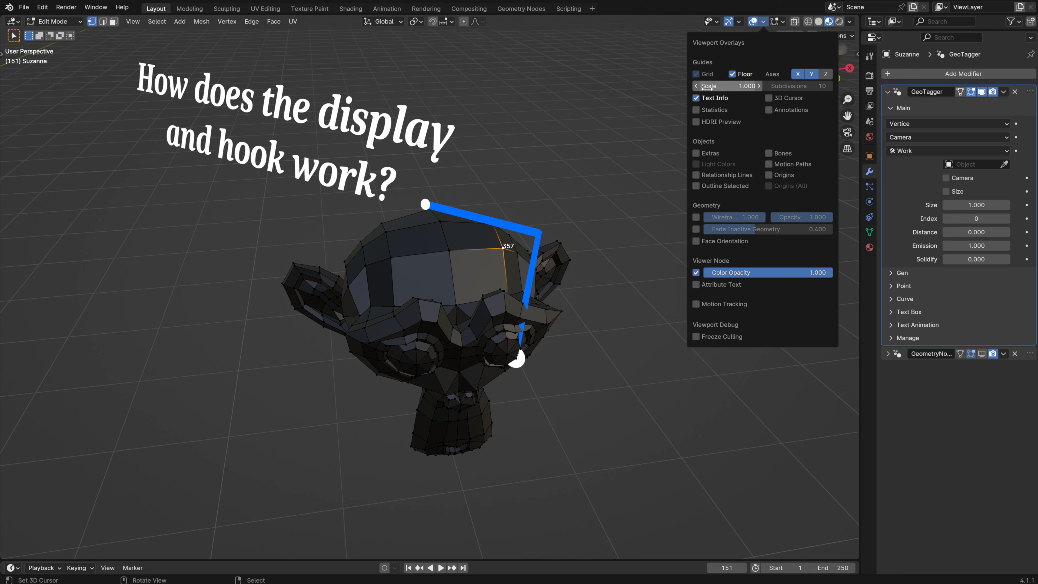
left_click(781, 21)
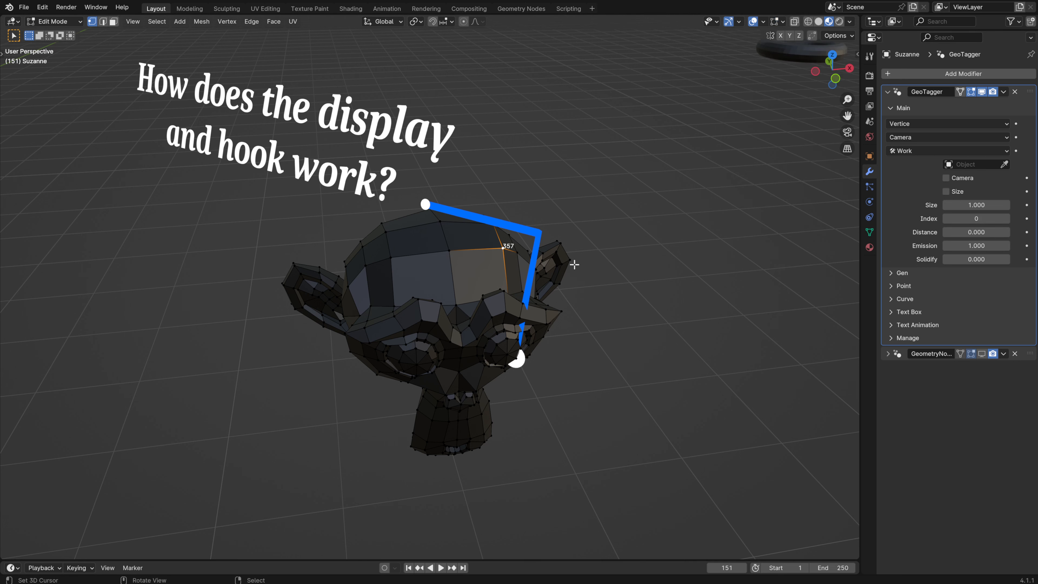
middle_click_drag(534, 259, 528, 249)
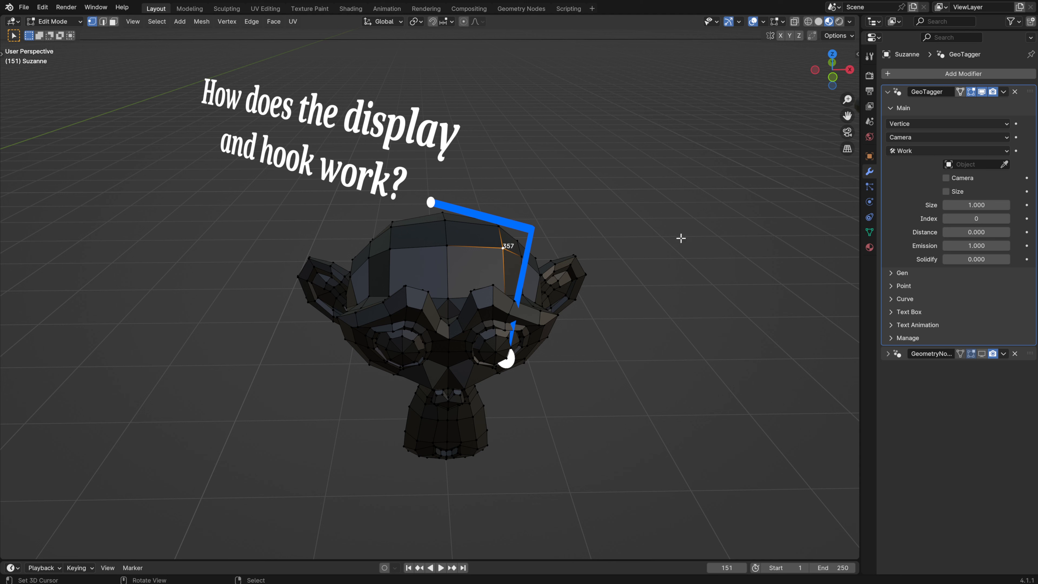
- Set the GeoTagger hook Index to 357 so the tag attaches to the selected forehead vertex
left_click(977, 219)
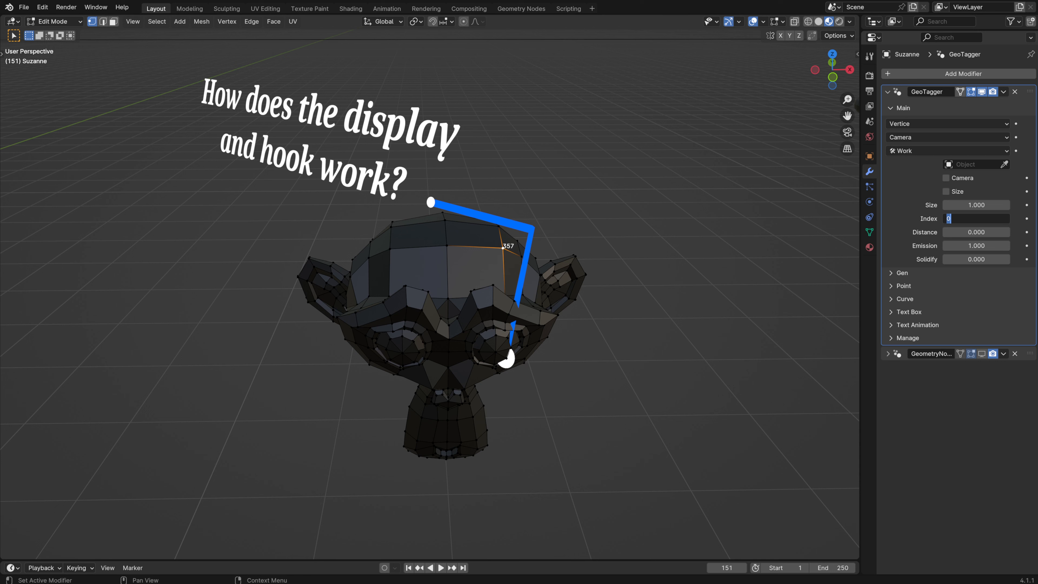
type("357")
key("Return")
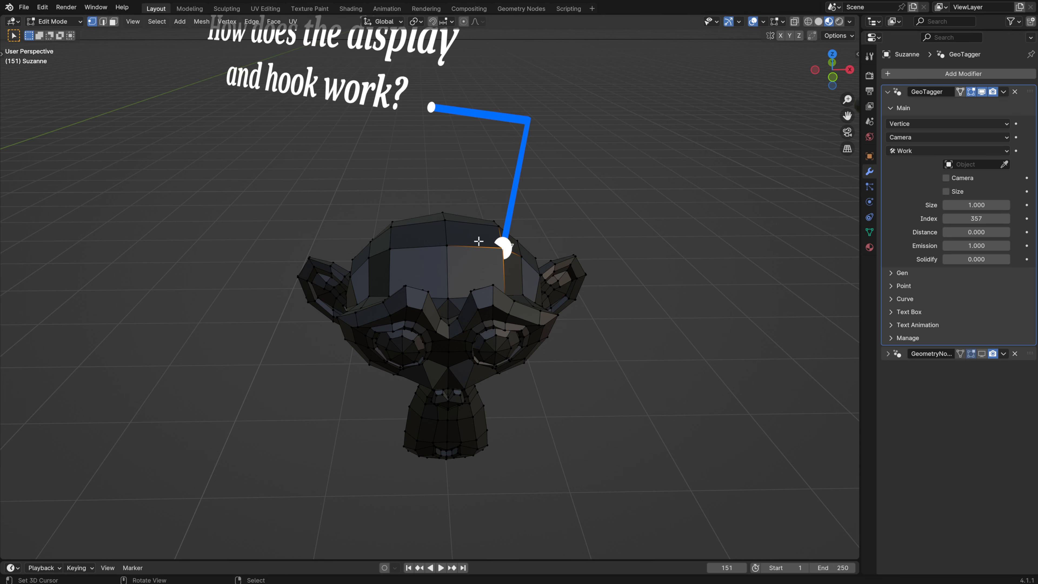
- Switch the GeoTagger hook to Face and attach the tag to the face on top of Suzanne's head with Index 308
left_click(903, 125)
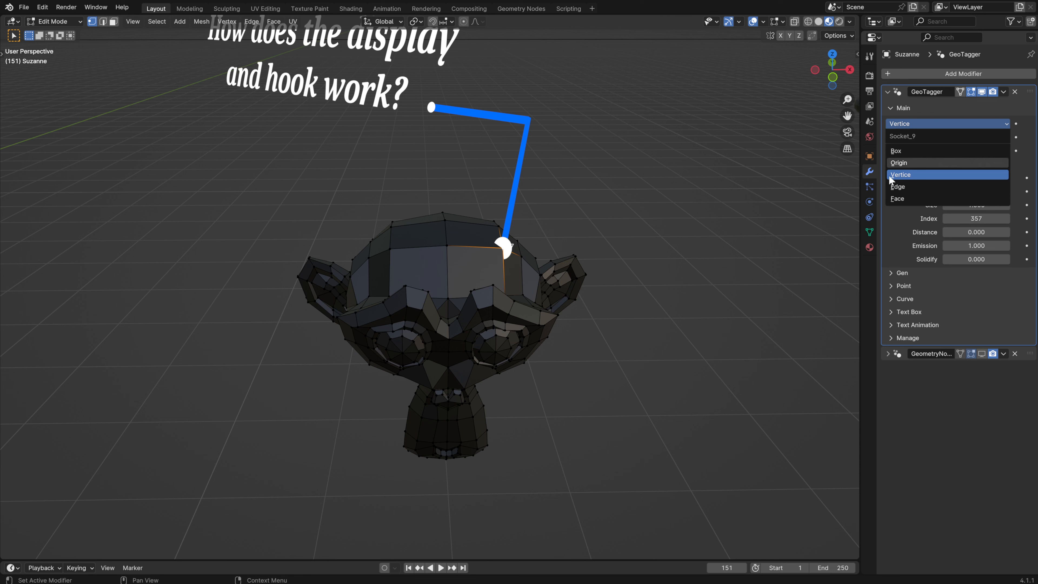
left_click(904, 196)
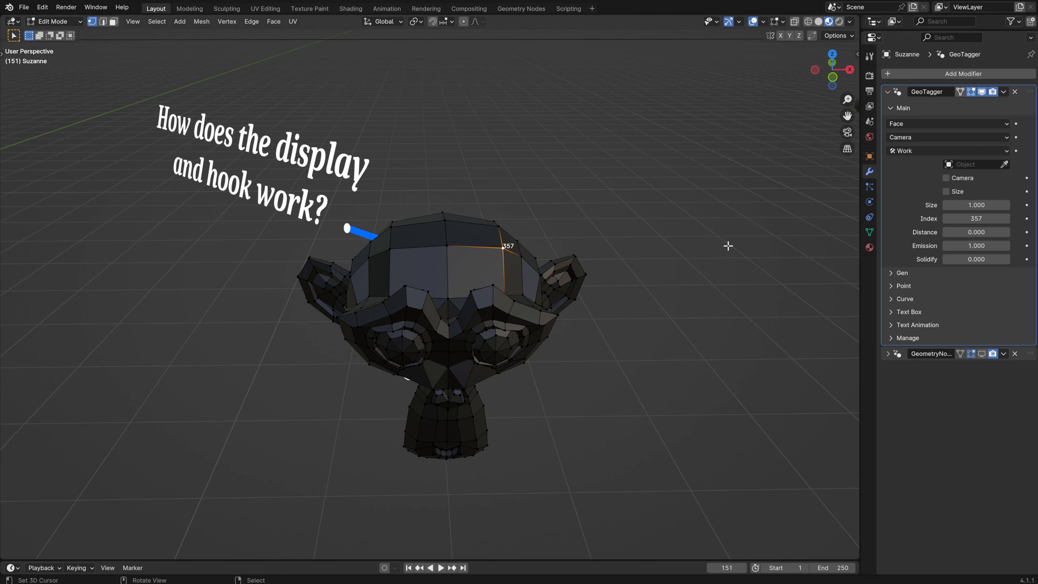
left_click(113, 21)
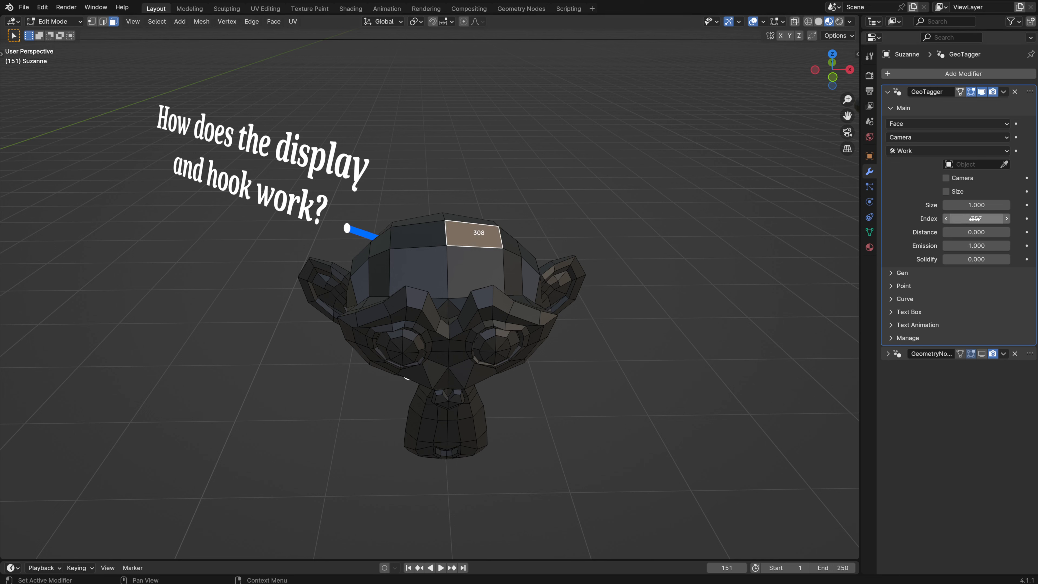
left_click(951, 220)
type("308")
key("Return")
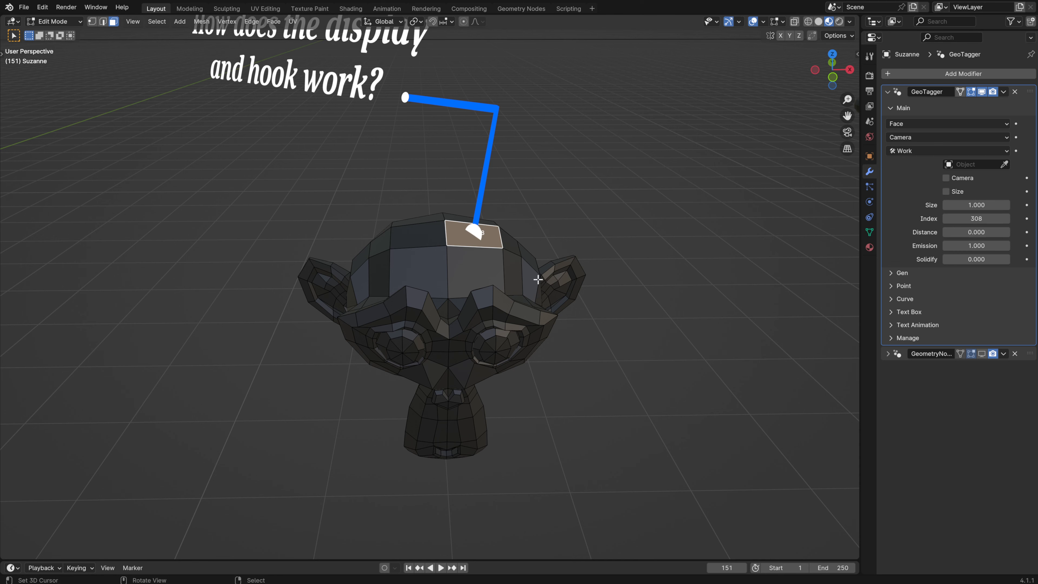
- Return to Object Mode and the camera view with the second modifier shown, and set the GeoTagger hook to Box
key("Tab")
key("KP_0")
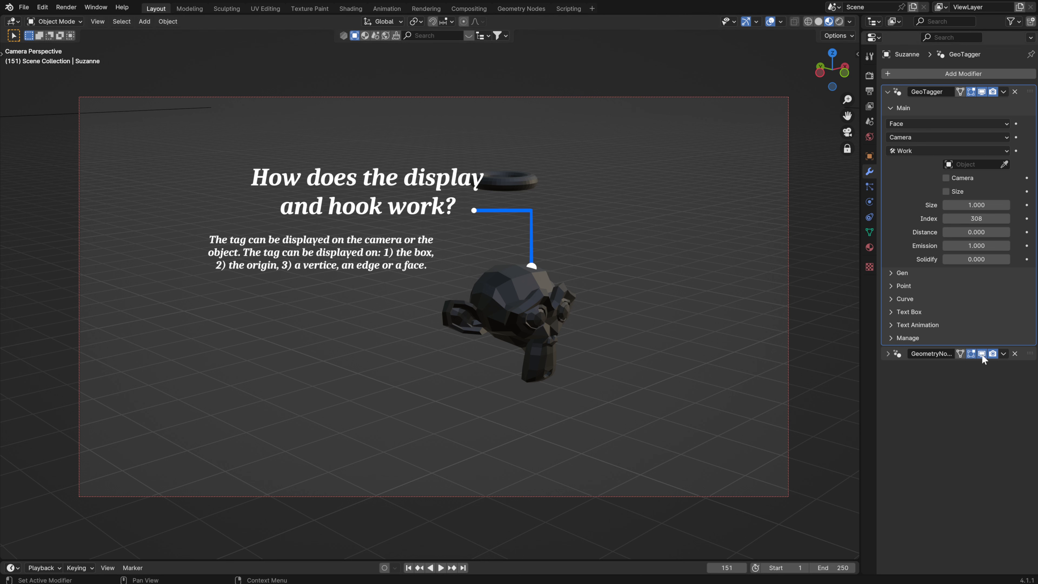
left_click(917, 125)
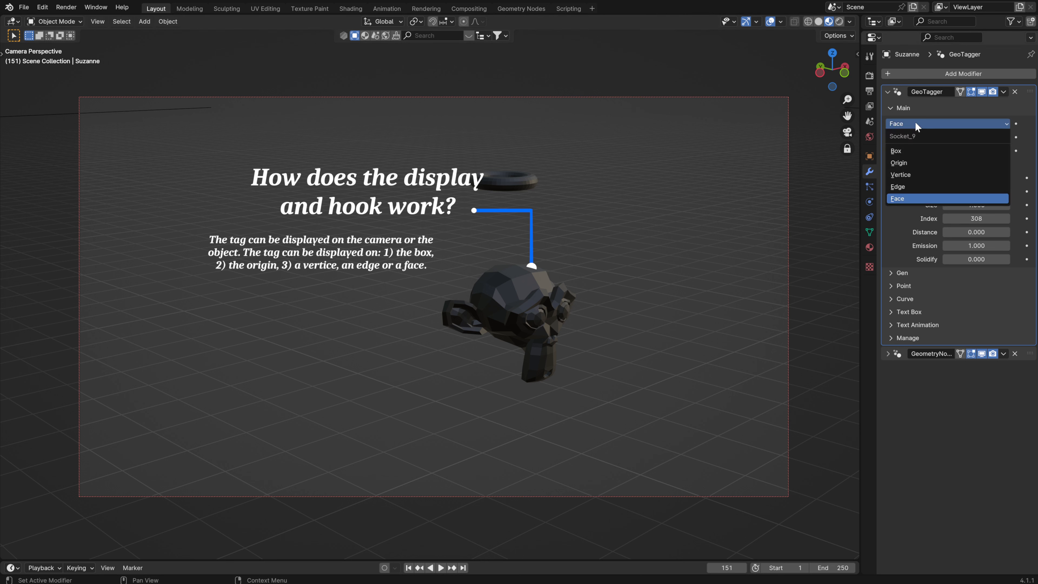
left_click(901, 152)
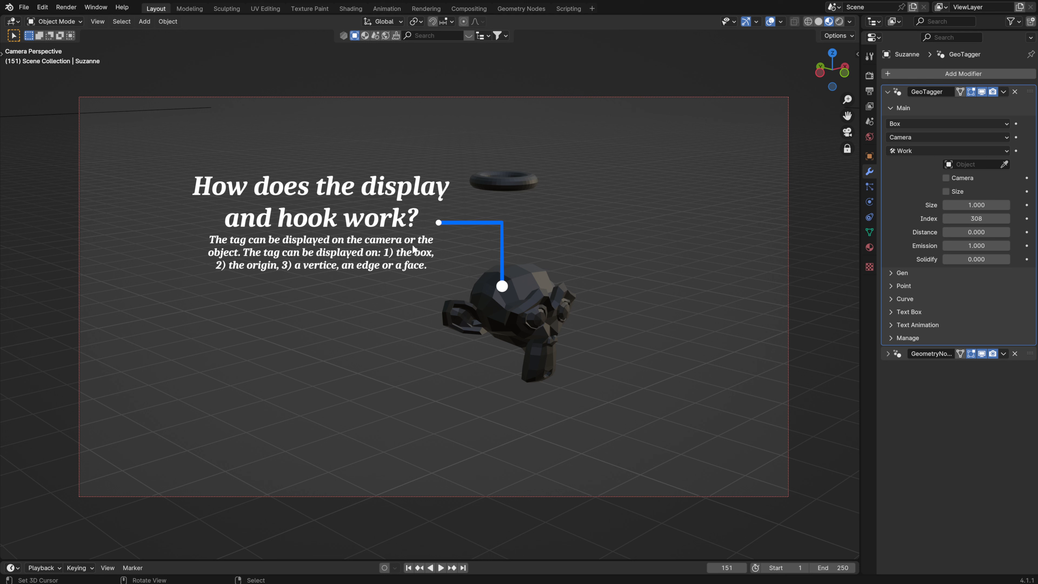
- Move the camera with Walk Navigation past Suzanne to frame the torus and its Curves & Points tag
key("F3")
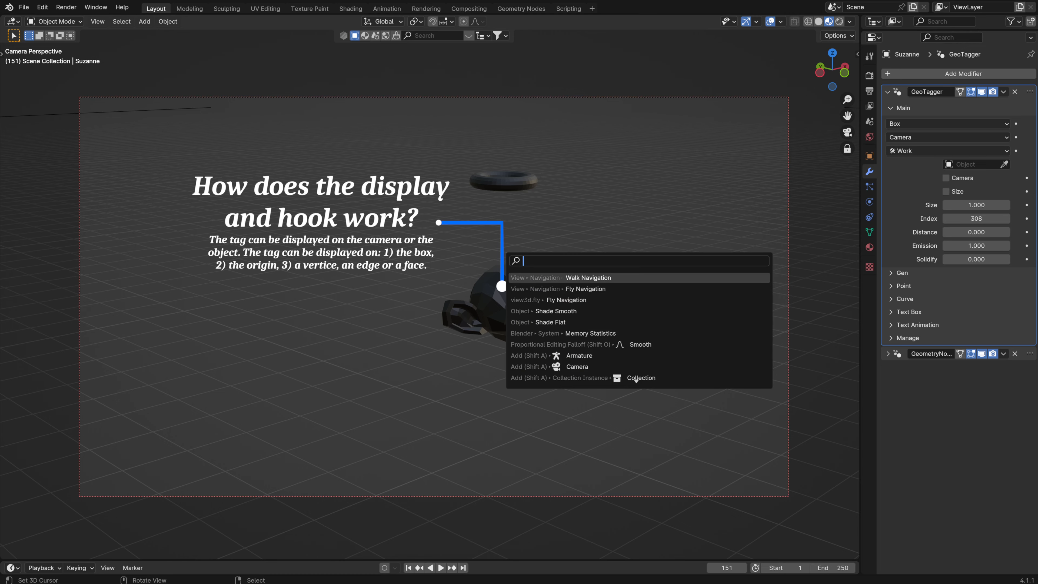
key("Return")
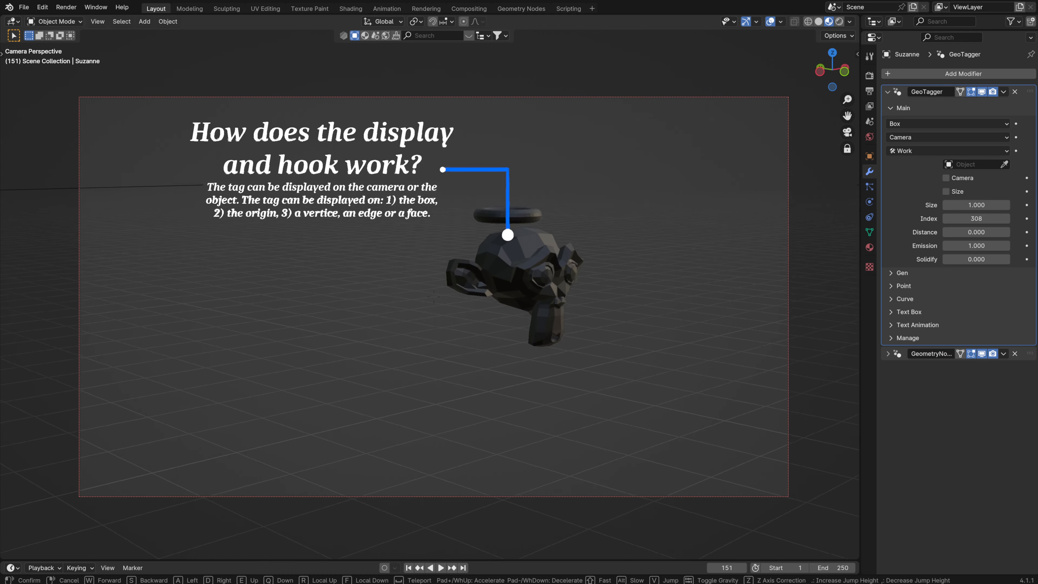
key("w")
key("w")
key("d")
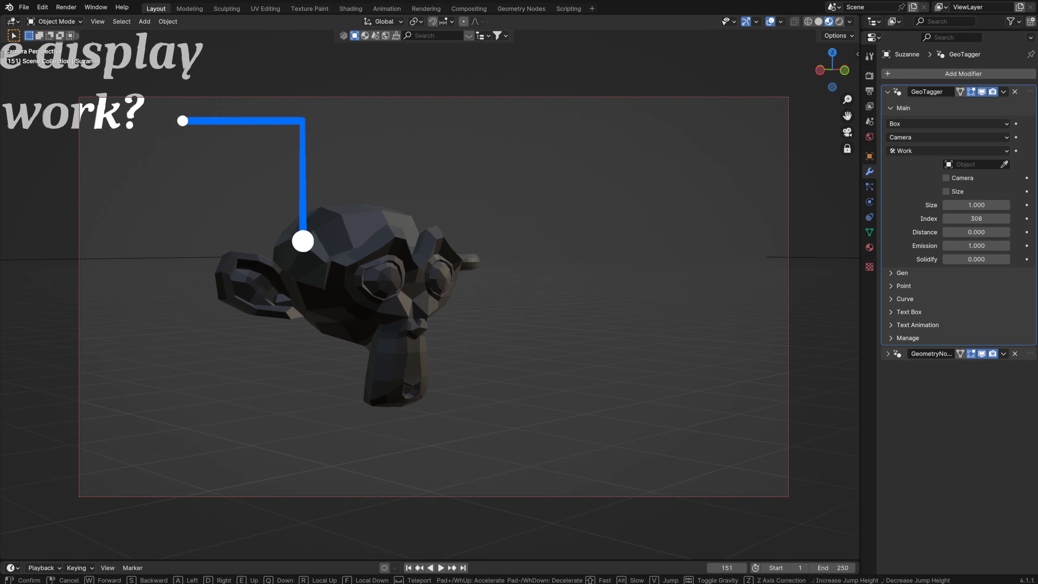
key("w")
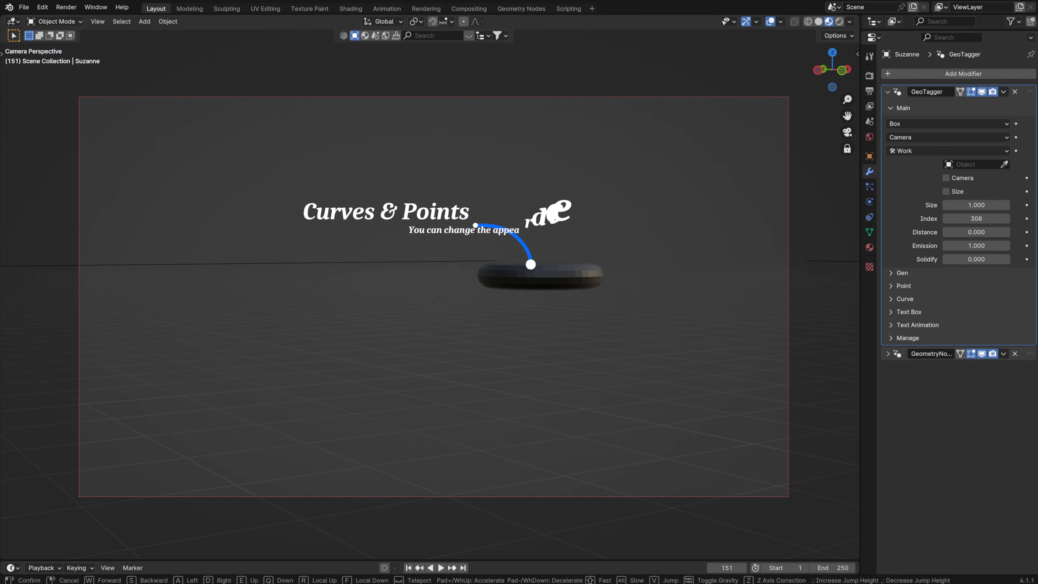
key("w")
key("a")
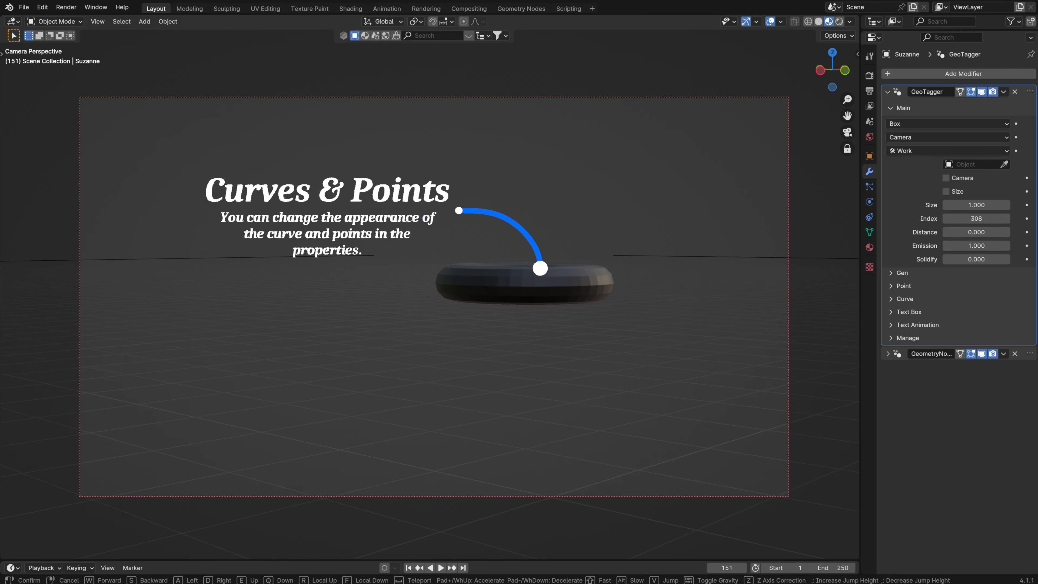
key("s")
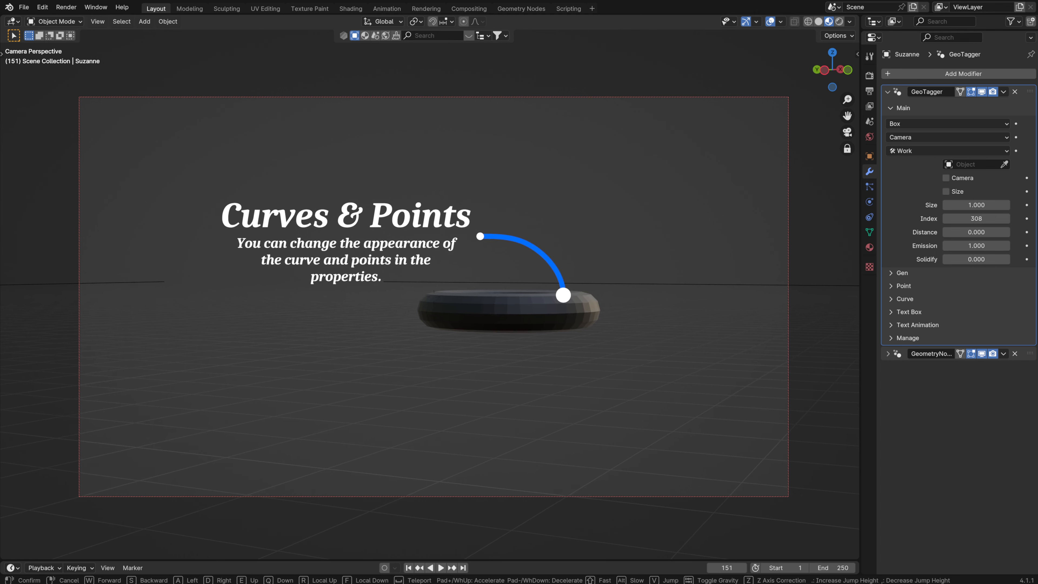
left_click(536, 260)
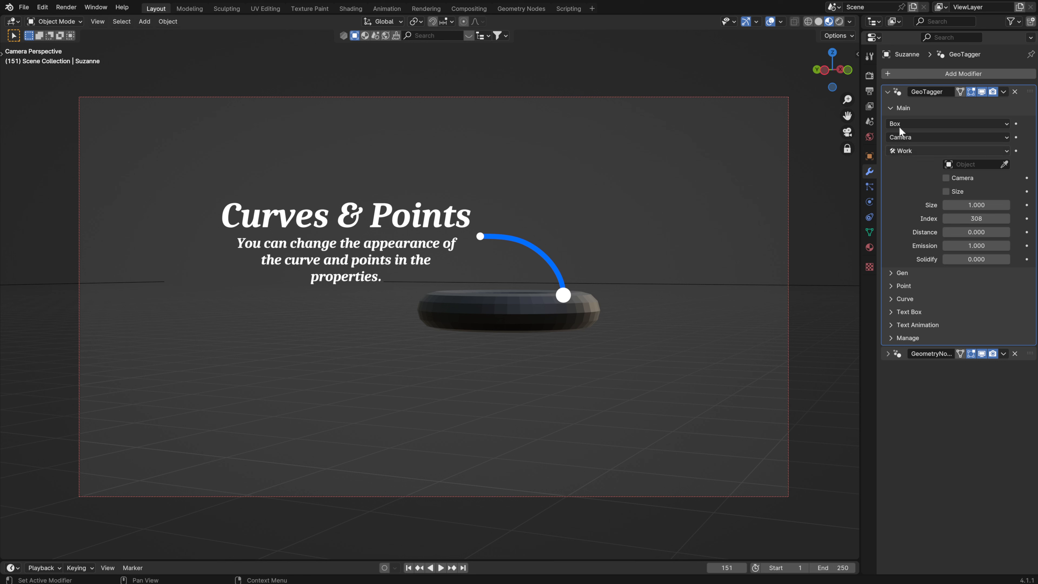
- Select the torus and expand the Point settings of its GeoTagger modifier
left_click(891, 109)
left_click(895, 134)
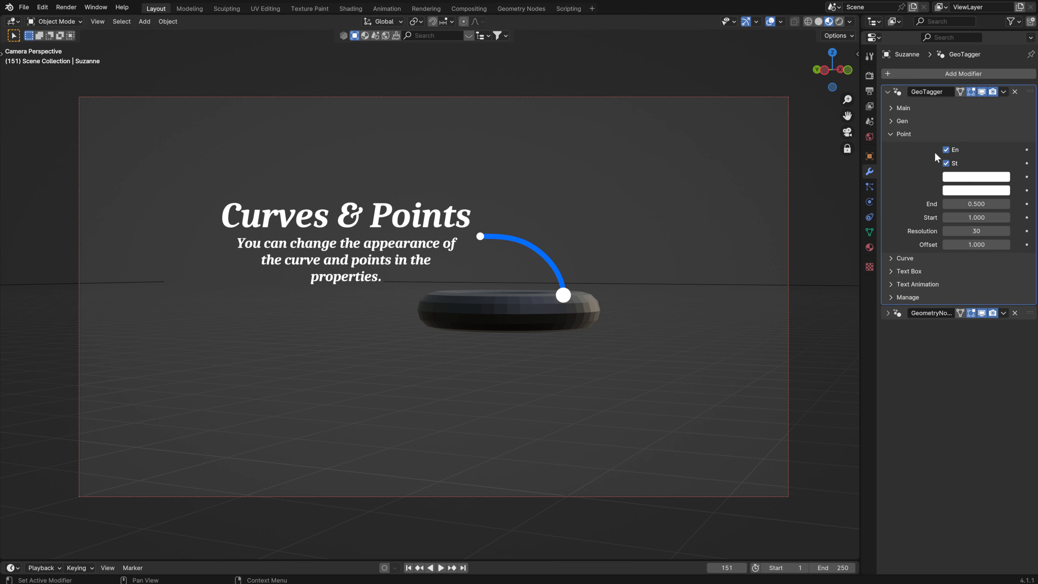
left_click(548, 299)
left_click(1025, 97)
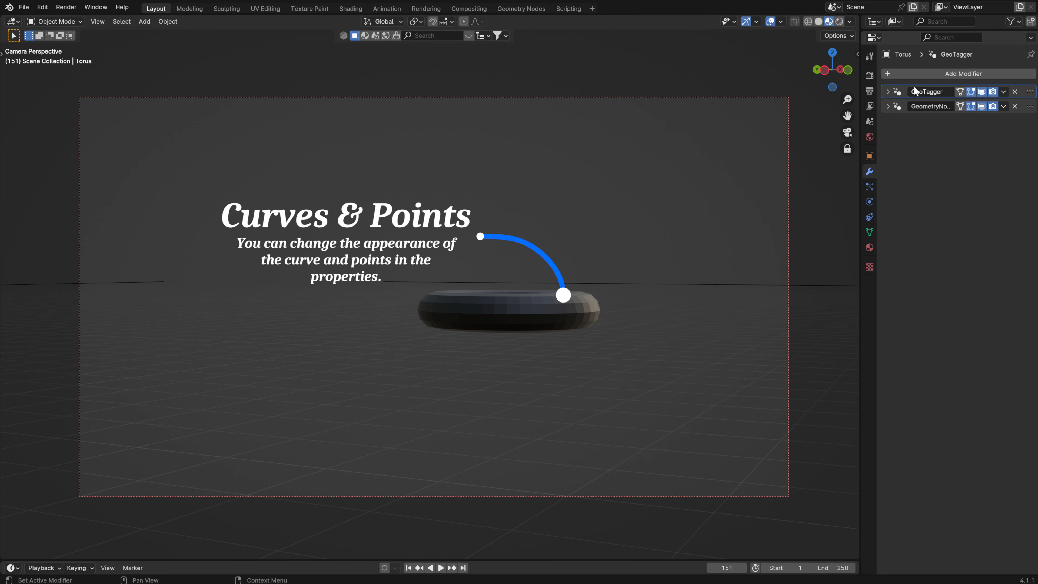
left_click(887, 92)
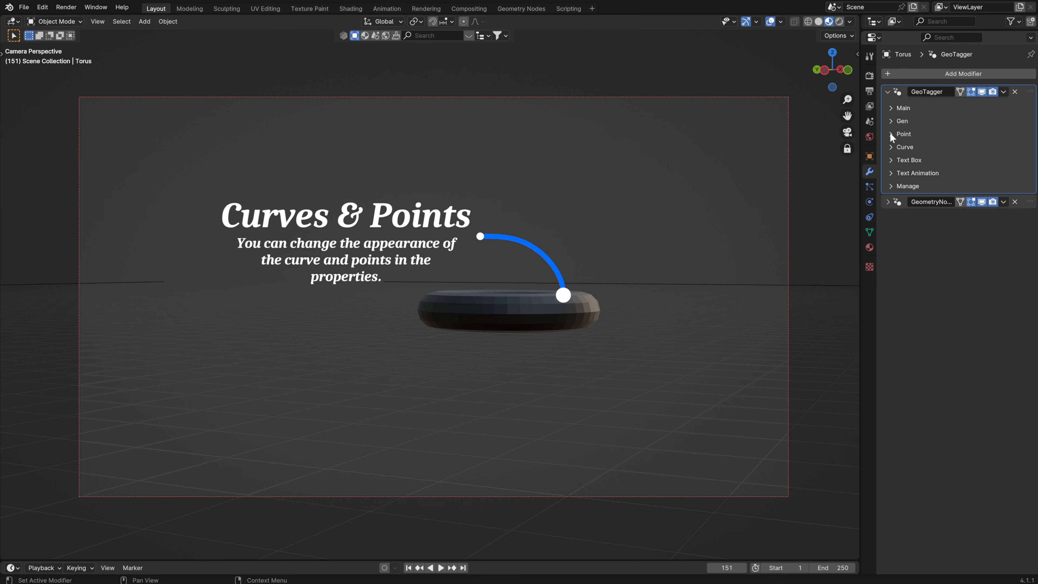
left_click(891, 133)
- Try out the En toggle and the End and Start sizes of the torus tag's points
left_click(946, 150)
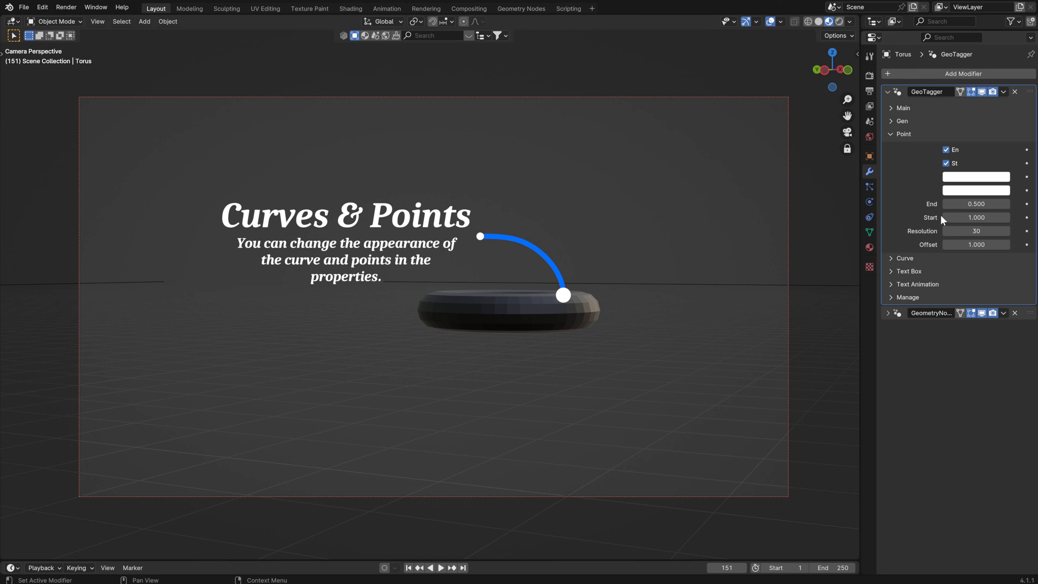
mouse_move(955, 205)
left_mouse_down()
mouse_move(981, 205)
mouse_move(951, 219)
left_mouse_up()
right_click(981, 204)
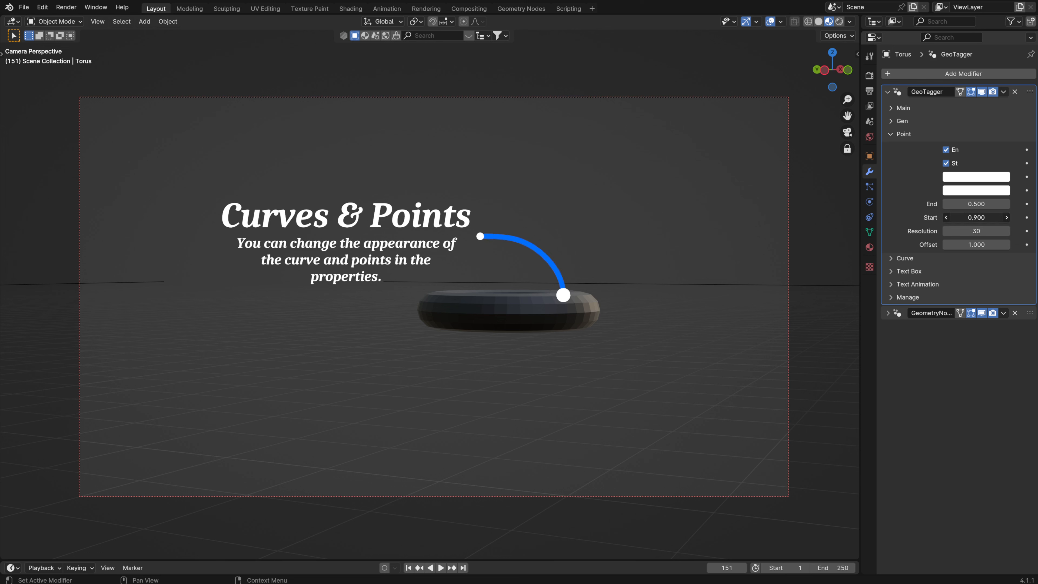
right_click(951, 220)
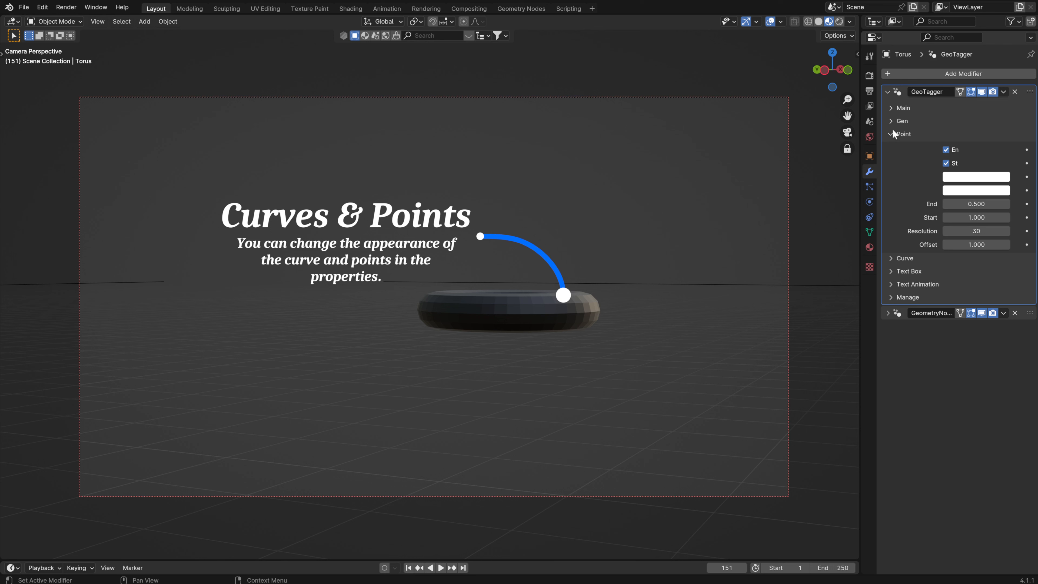
- Set the torus tag's Solidify to 2.080 in the Main settings and switch its display from Camera to Object
left_click(894, 108)
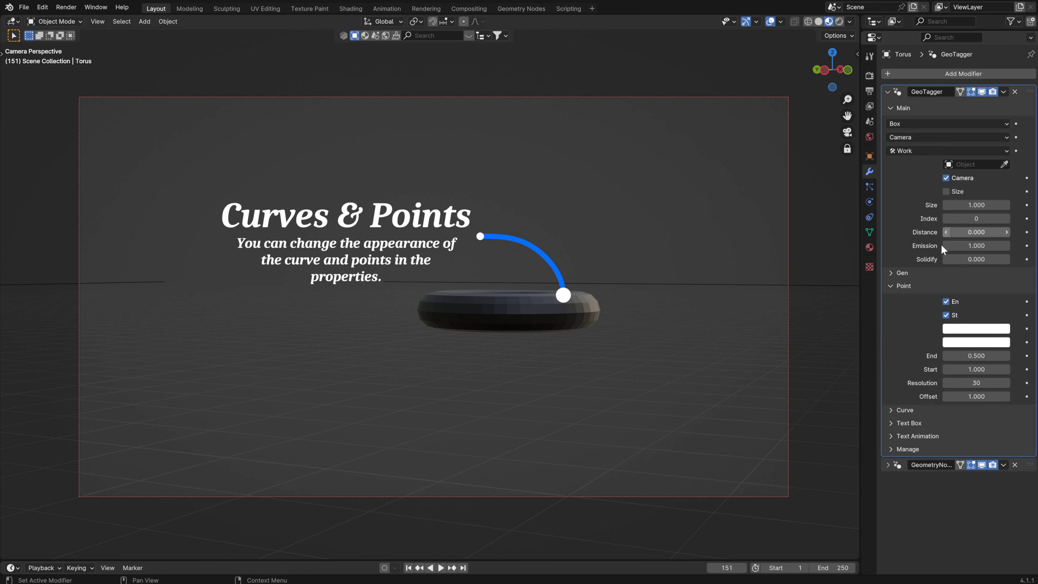
left_click_drag(979, 257, 1011, 257)
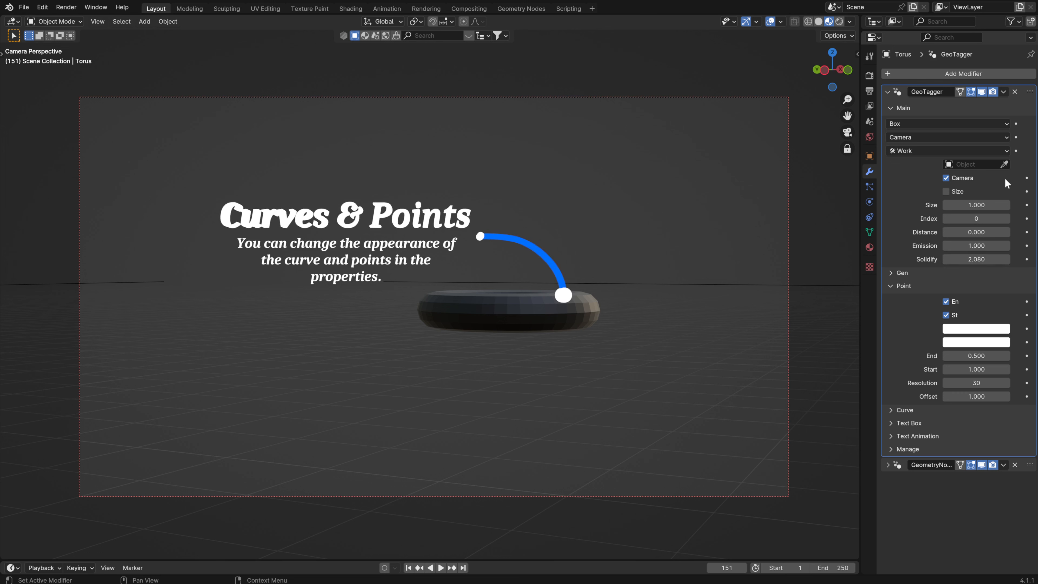
left_click(907, 138)
left_click(900, 164)
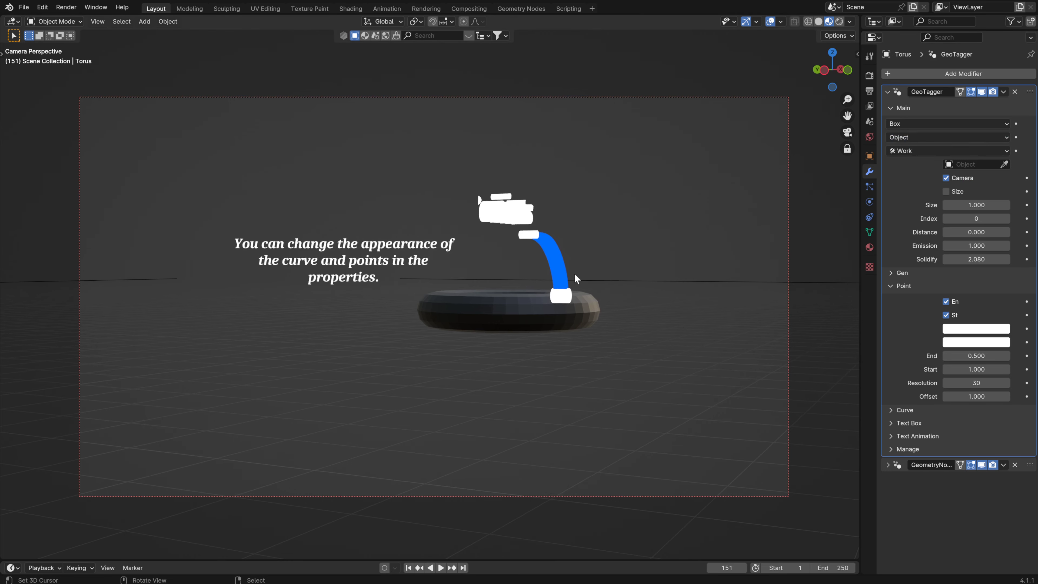
middle_click_drag(574, 274, 545, 318)
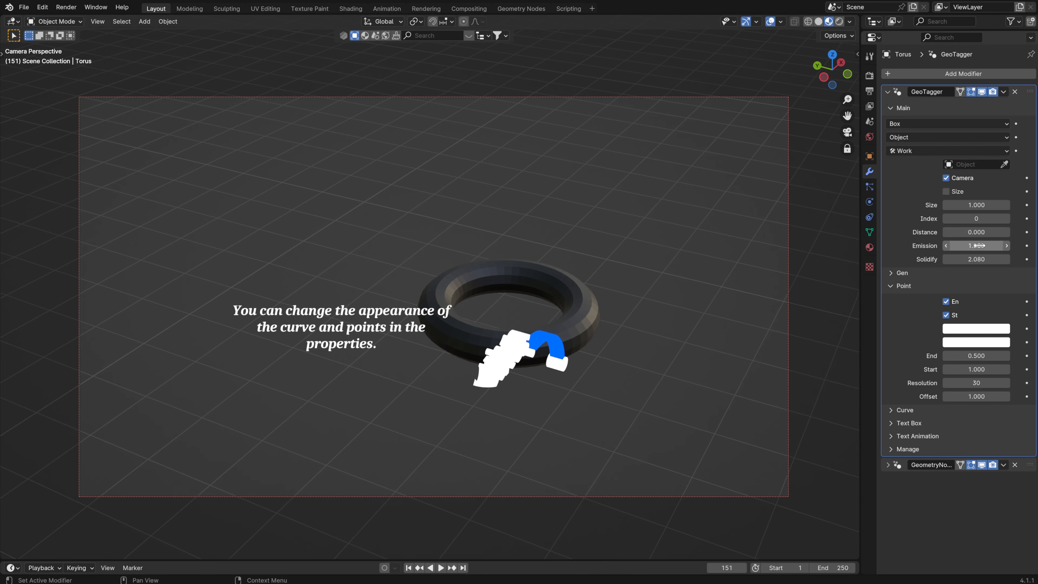
- Set the torus tag's Emission to 0 and try a point Offset of 0.110 before collapsing the Point settings
left_click_drag(977, 246, 953, 246)
middle_click_drag(802, 354, 621, 315)
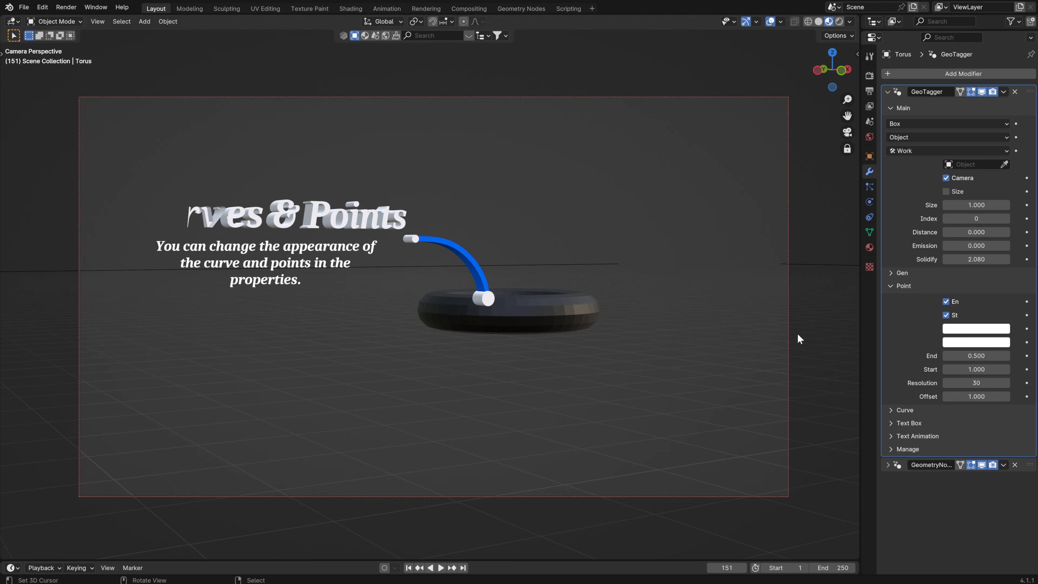
left_click_drag(977, 396, 954, 396)
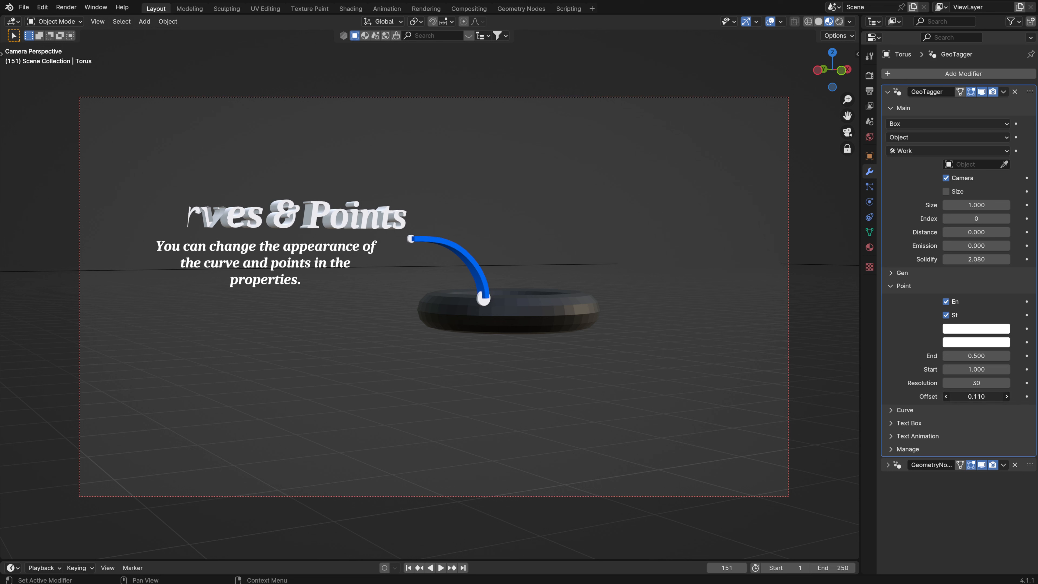
left_click(893, 286)
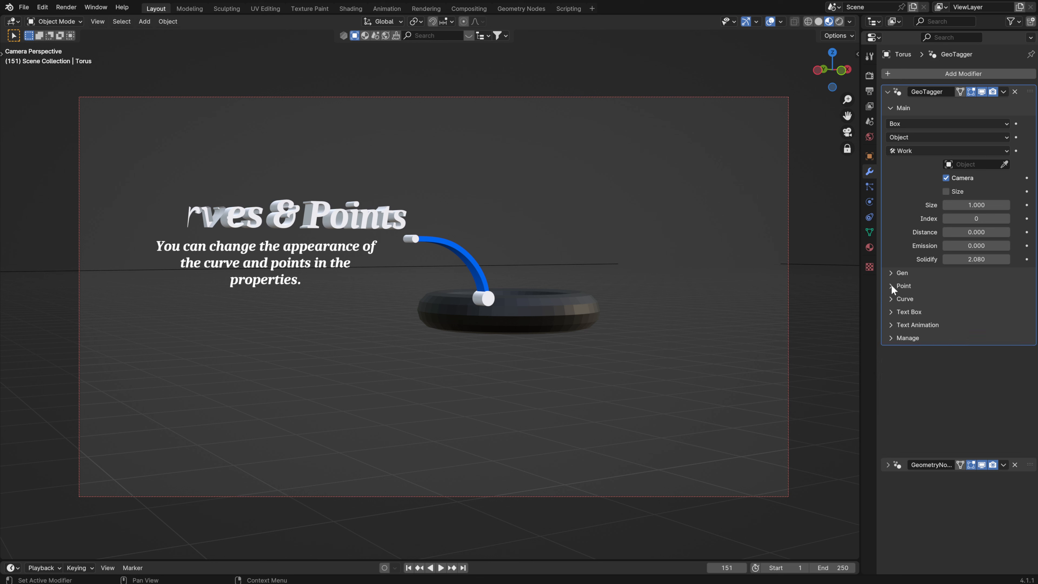
- Try out the text Offset in the torus tag's Text Box settings and collapse them again
left_click(892, 312)
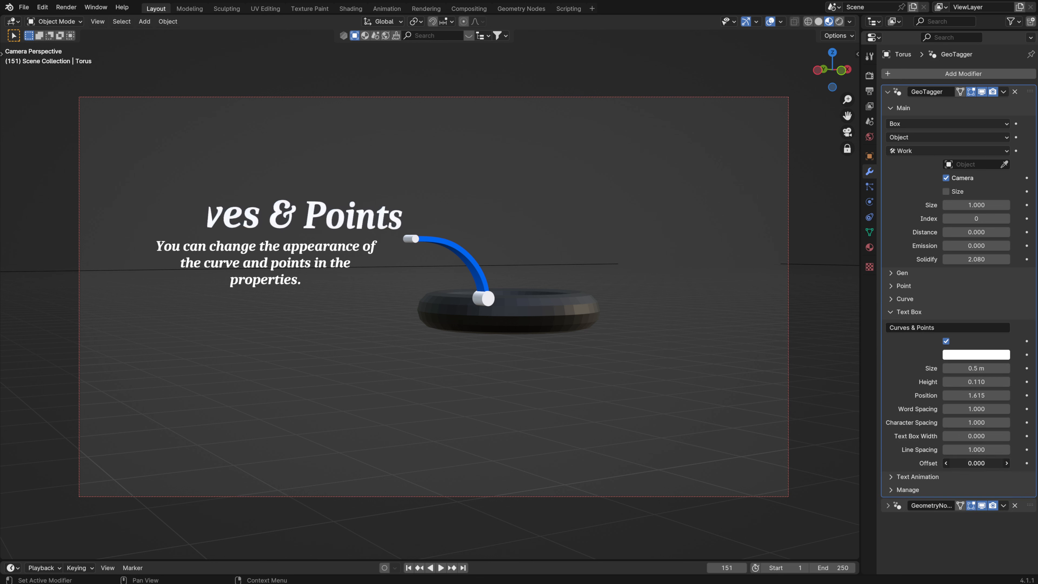
left_click_drag(975, 463, 984, 464)
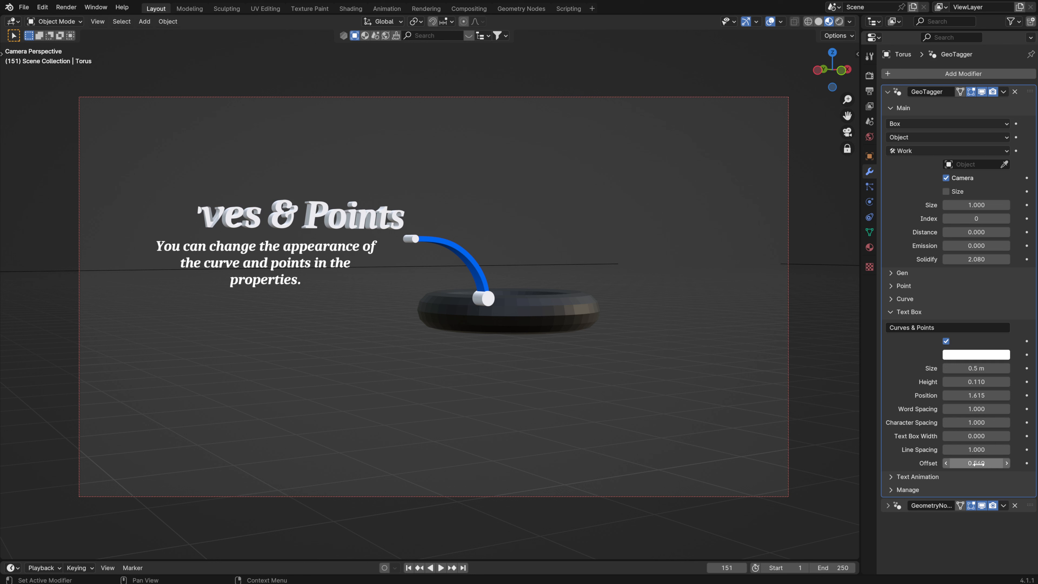
left_click(893, 312)
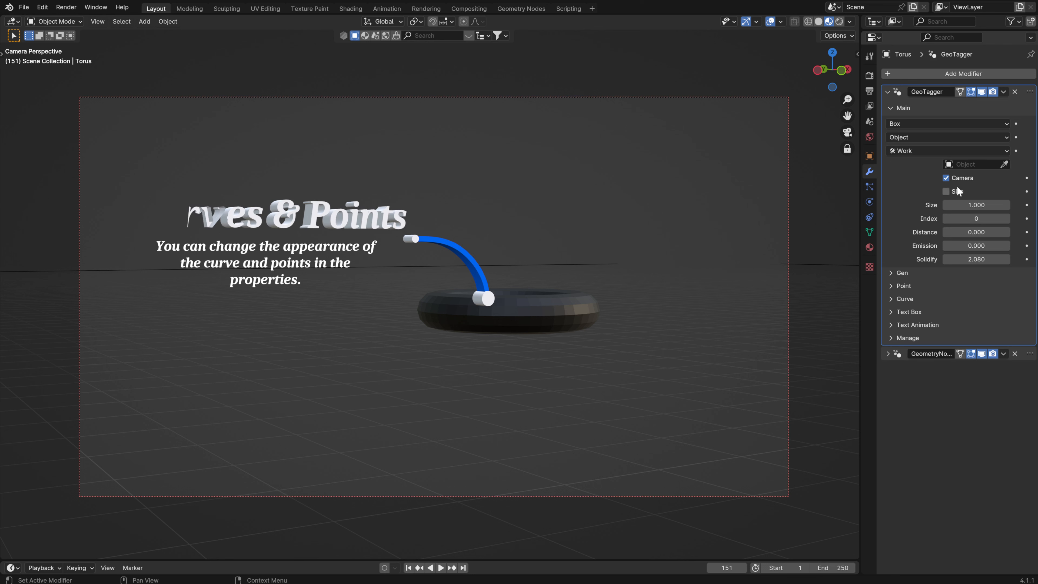
- Switch the torus tag's display back to Camera and reset its Solidify and Emission to their defaults
left_click(902, 138)
left_click(911, 171)
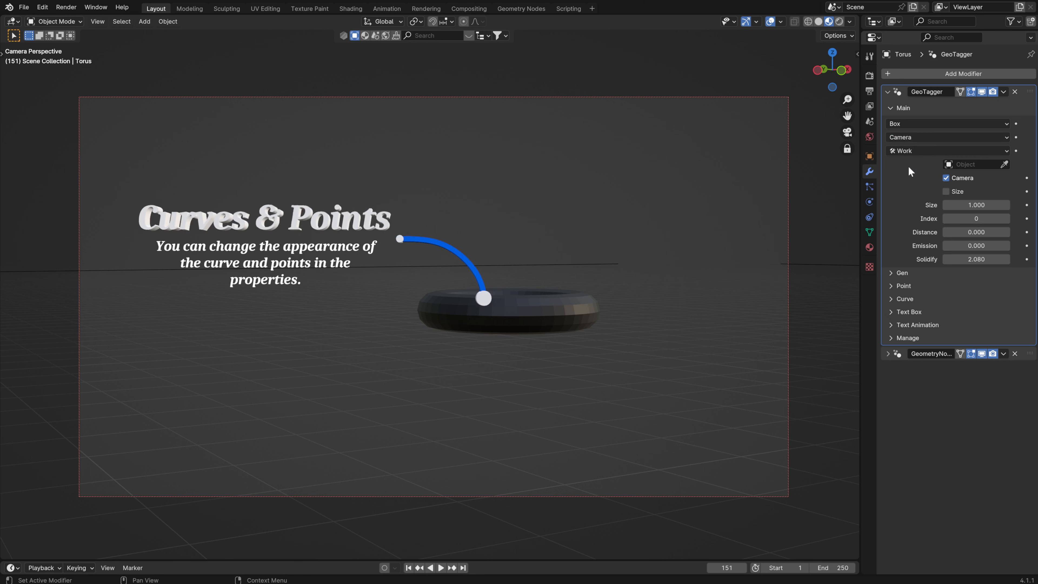
key("BackSpace")
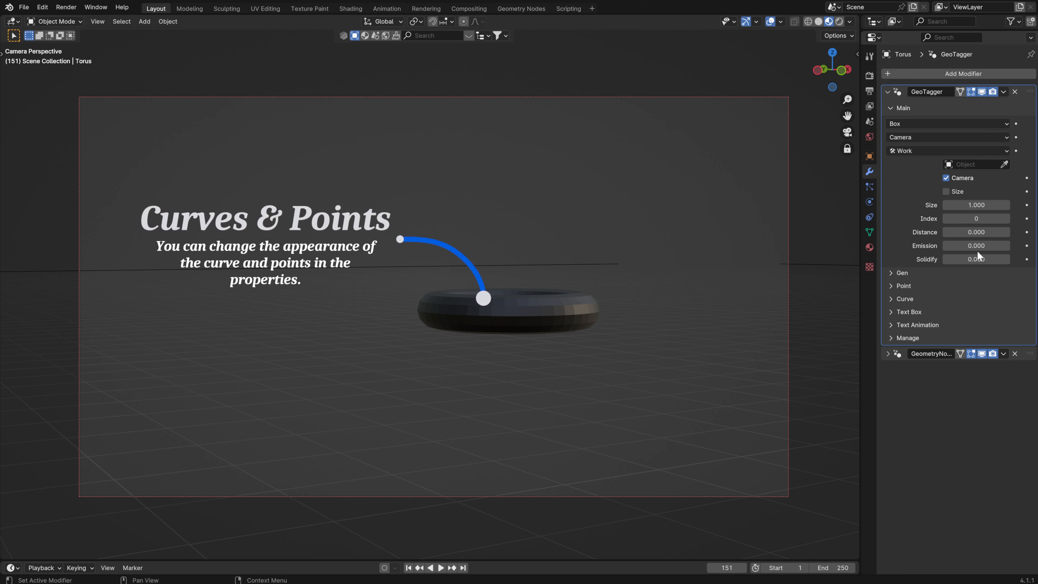
key("BackSpace")
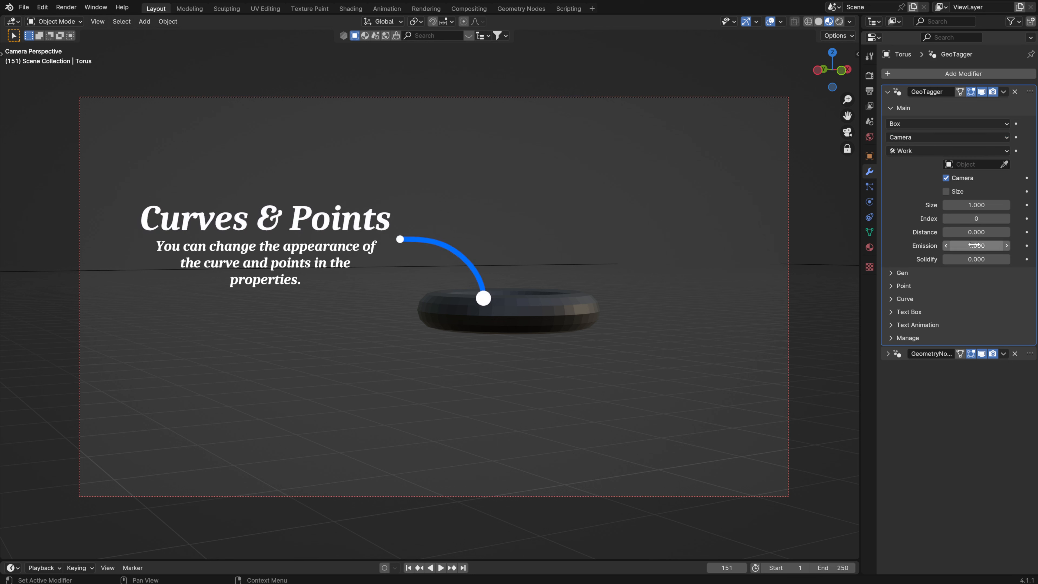
- Expand the torus tag's Curve settings, try out the C toggle and turn off X and Z
left_click(892, 108)
left_click(892, 148)
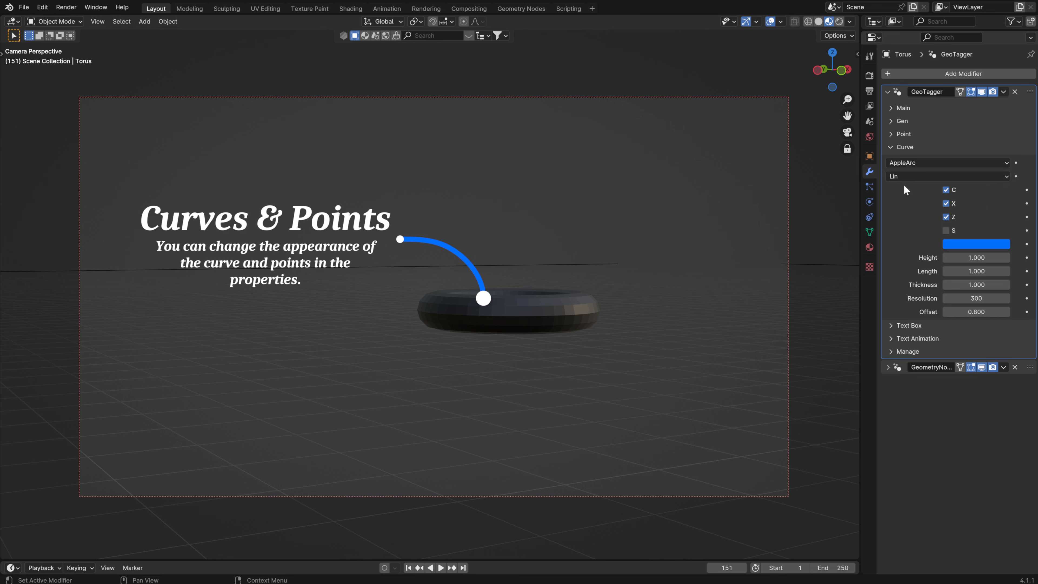
left_click(947, 189)
left_click(947, 189)
left_click(947, 190)
left_click(946, 189)
mouse_move(527, 311)
middle_mouse_down()
mouse_move(429, 327)
mouse_move(538, 326)
middle_mouse_up()
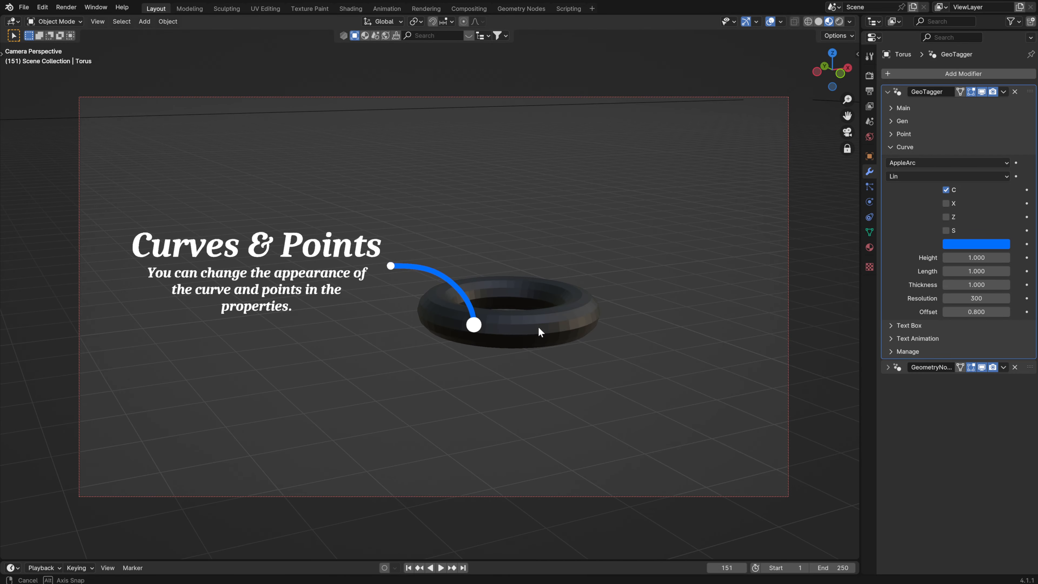
- Hide the torus's second Geometry Nodes modifier in the viewport and turn the curve's X and Z back on
left_click(981, 367)
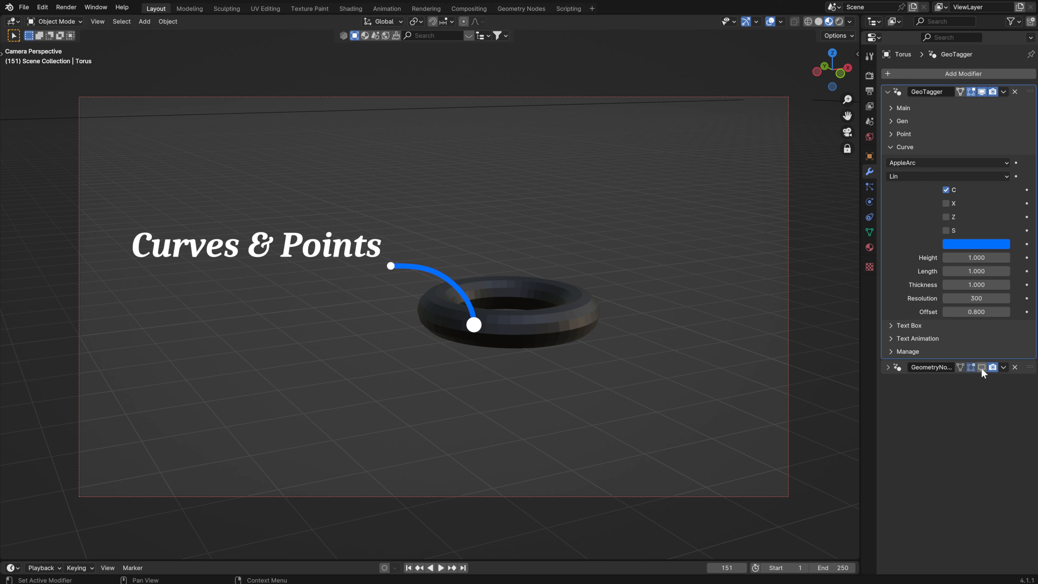
middle_click_drag(500, 310, 723, 290)
mouse_move(531, 282)
middle_mouse_down()
mouse_move(405, 278)
mouse_move(535, 282)
middle_mouse_up()
left_click(946, 216)
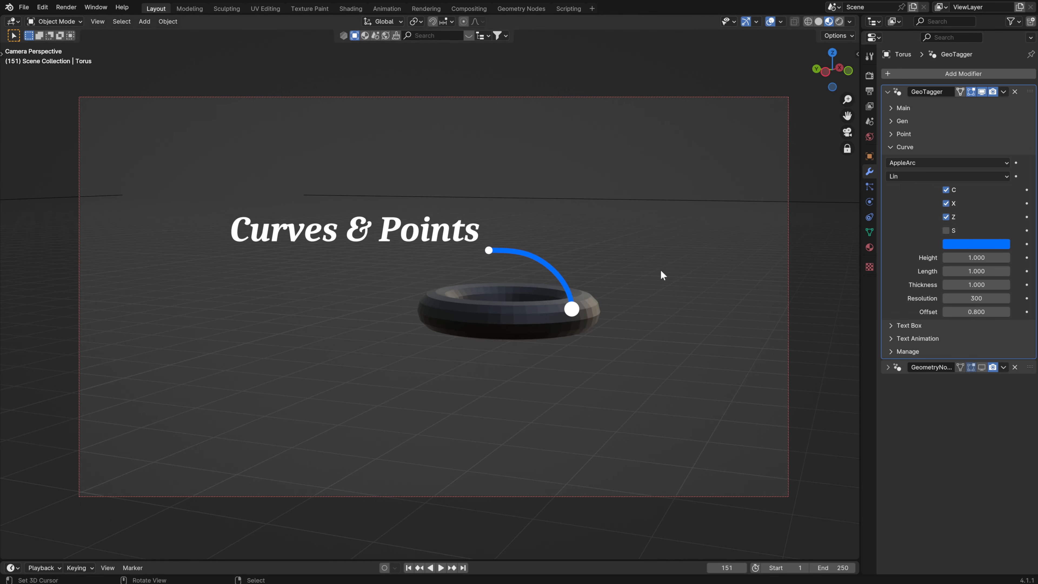
- Try the curve's S option with X and Z turned off and with both turned on
middle_click_drag(660, 274, 720, 270)
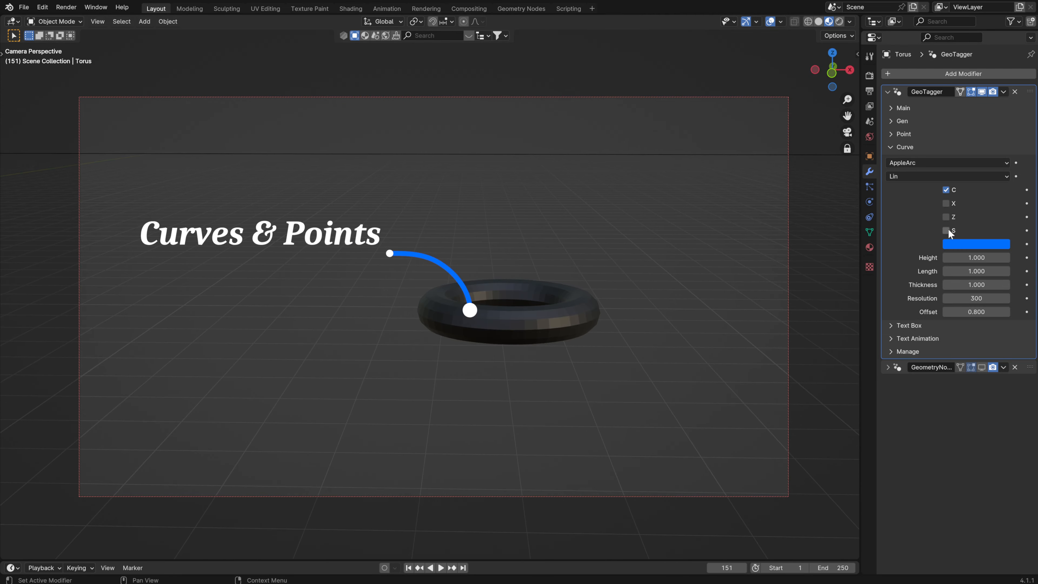
middle_click_drag(719, 245, 695, 254)
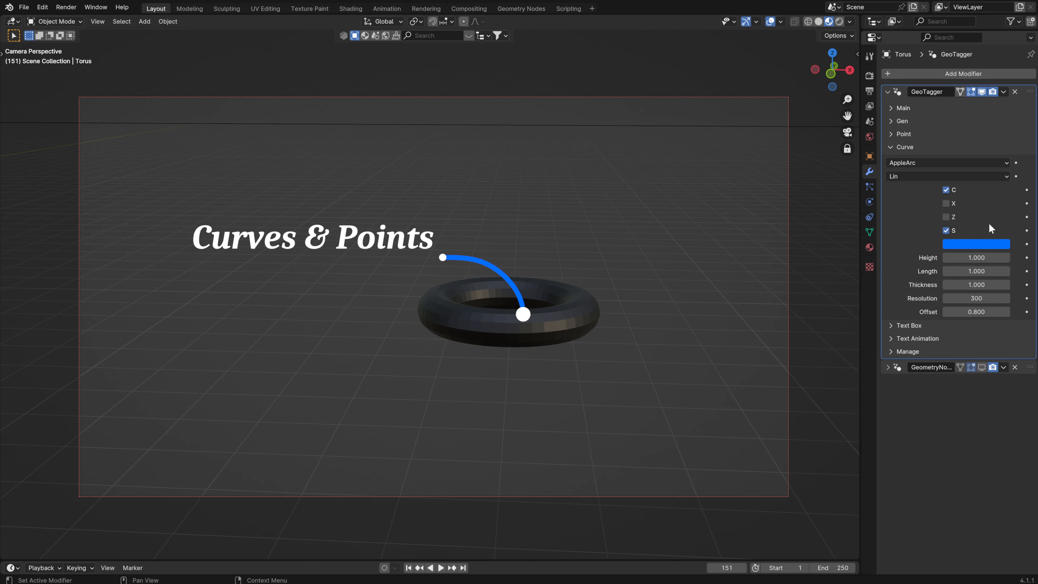
left_click(947, 216)
left_click(948, 206)
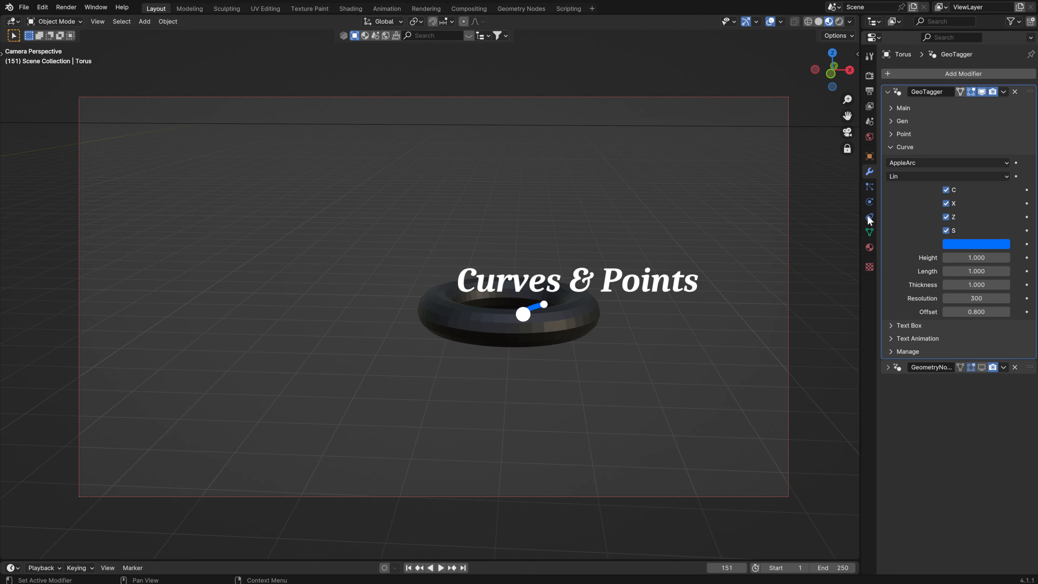
- Try a curve Height of 4.660 with S on, reset the Height to its default and turn S off
middle_click_drag(616, 280, 652, 291)
left_click_drag(979, 258, 1032, 259)
mouse_move(659, 285)
middle_mouse_down()
mouse_move(614, 269)
mouse_move(652, 275)
mouse_move(627, 277)
mouse_move(652, 285)
middle_mouse_up()
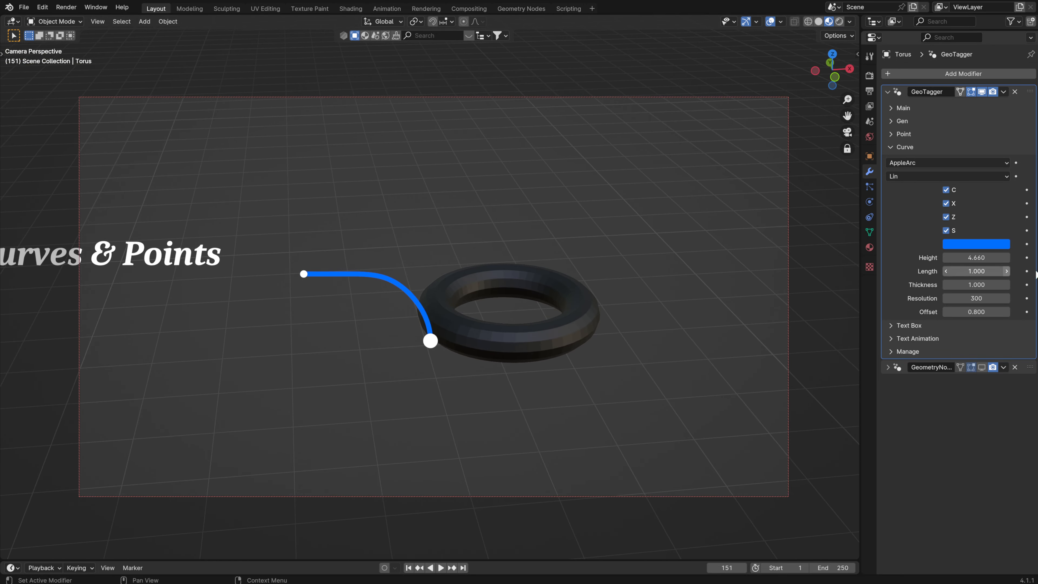
key("BackSpace")
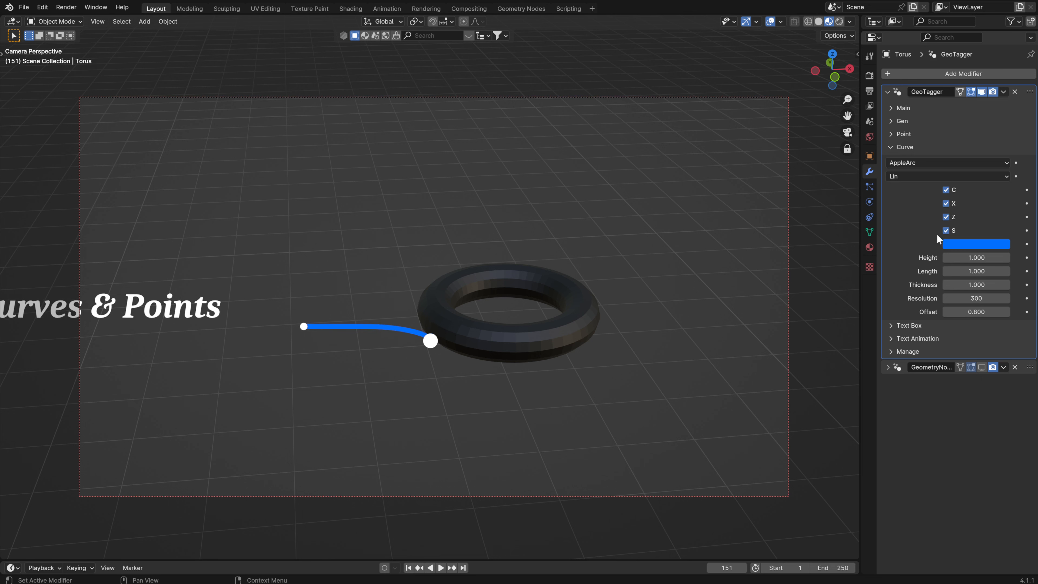
left_click(947, 231)
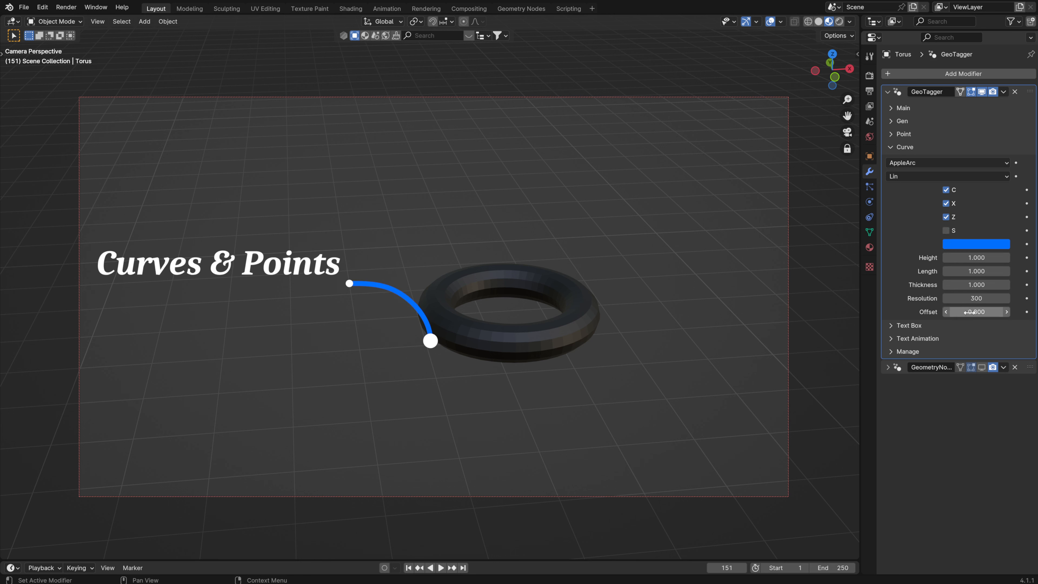
- Try out the Thickness and neighbouring numeric settings of the torus tag's curve, resetting them to their defaults
left_click_drag(965, 286, 978, 257)
key("BackSpace")
key("BackSpace")
key("i")
key("alt+i")
key("BackSpace")
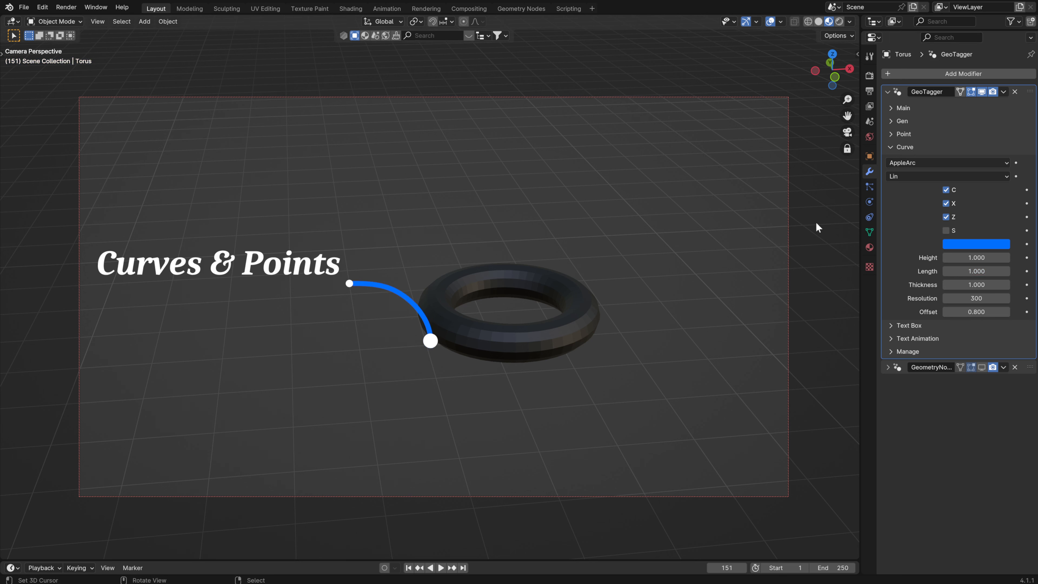
- Try out the thickness profiles of the torus tag's curve, including Sub
middle_click_drag(438, 230, 462, 212)
scroll(904, 177, "down", 1, "ctrl")
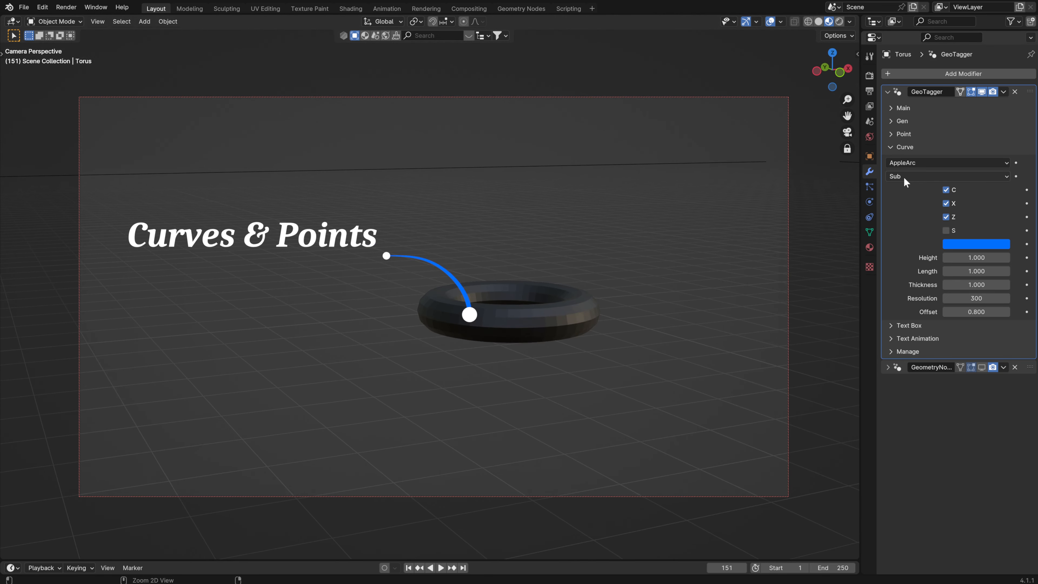
scroll(904, 178, "down", 1, "ctrl")
scroll(903, 177, "down", 1, "ctrl")
scroll(903, 177, "down", 1, "ctrl")
- Cycle the curve through shapes such as SnakeFruit, SugarCane, LightningPear and LemonZigzag, and return it to AppleArc
scroll(907, 161, "down", 2, "ctrl")
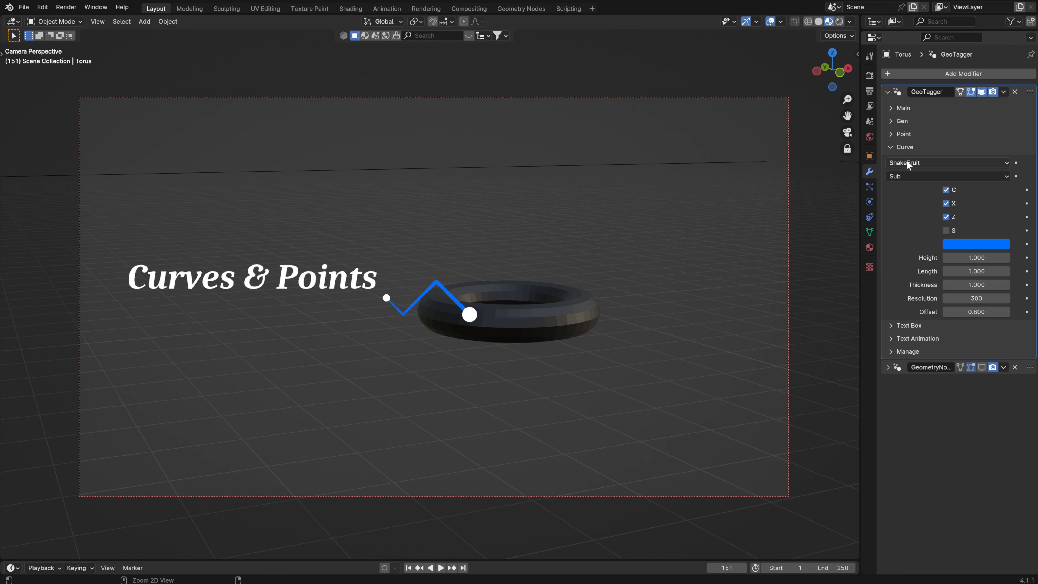
scroll(908, 160, "up", 1, "ctrl")
scroll(908, 161, "down", 2, "ctrl")
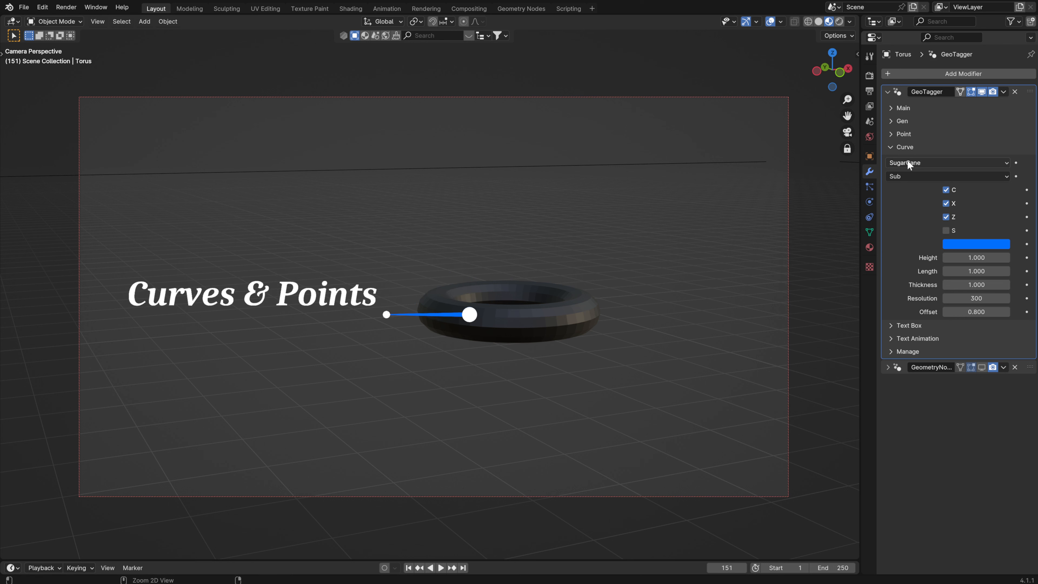
scroll(908, 160, "down", 1, "ctrl")
scroll(908, 160, "up", 4, "ctrl")
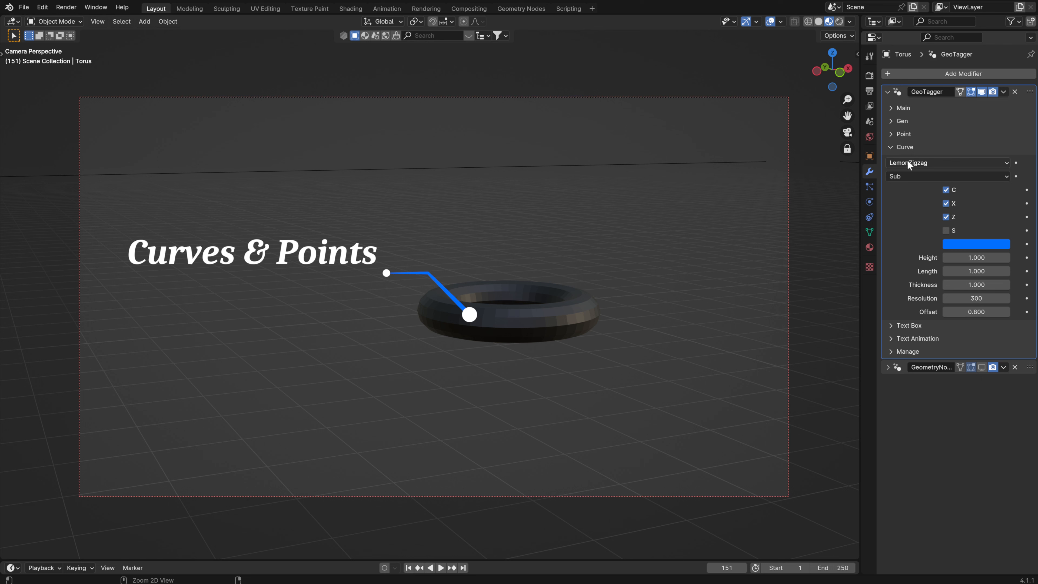
scroll(908, 161, "down", 4, "ctrl")
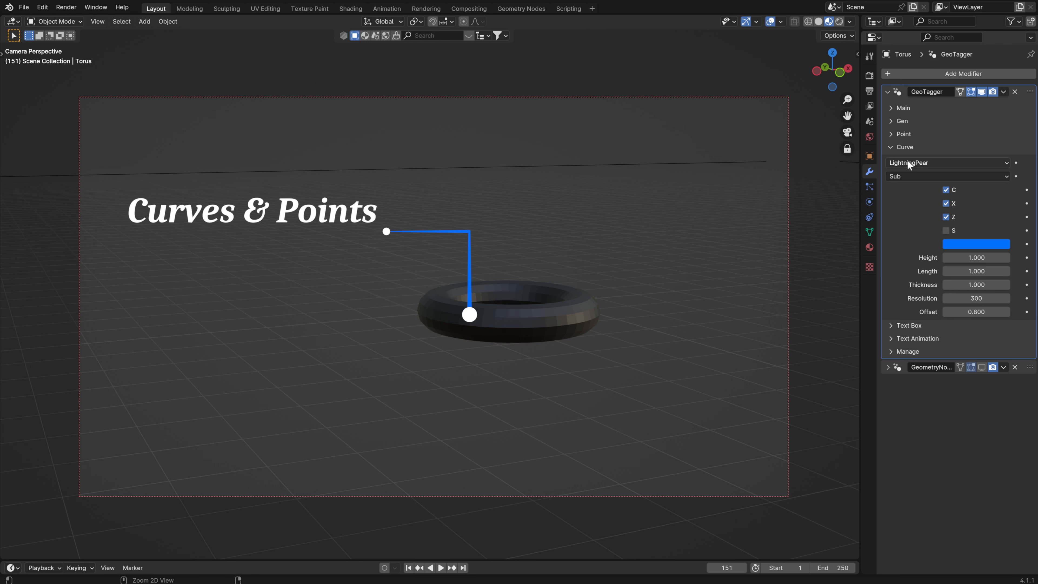
scroll(908, 161, "up", 6, "ctrl")
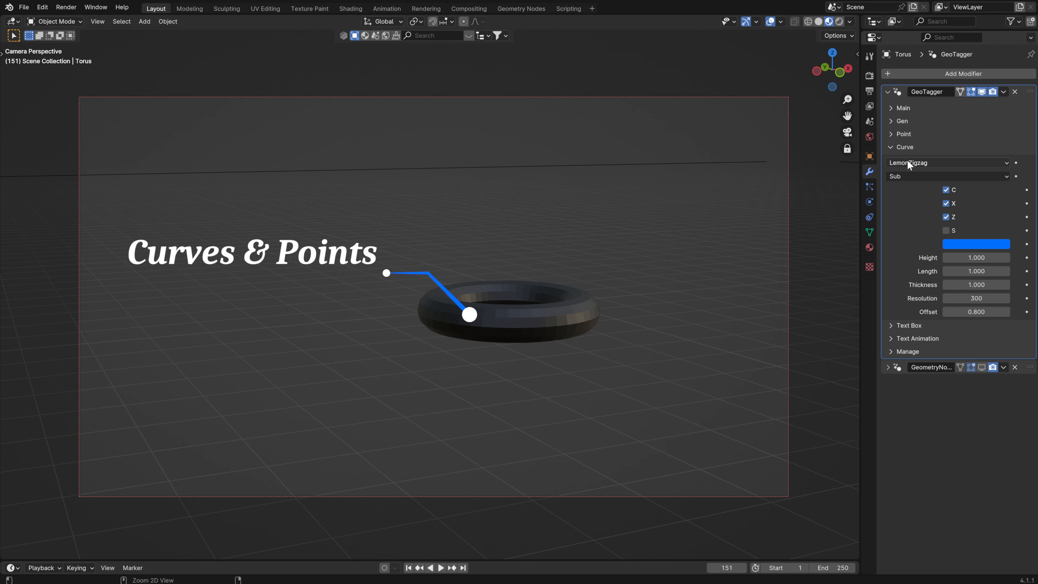
left_click(922, 160)
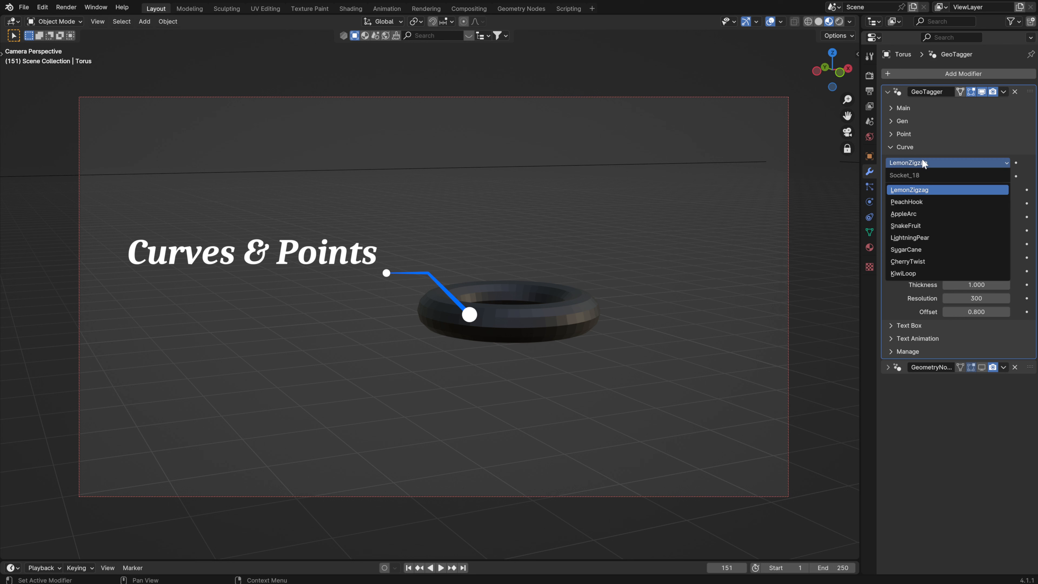
left_click(911, 213)
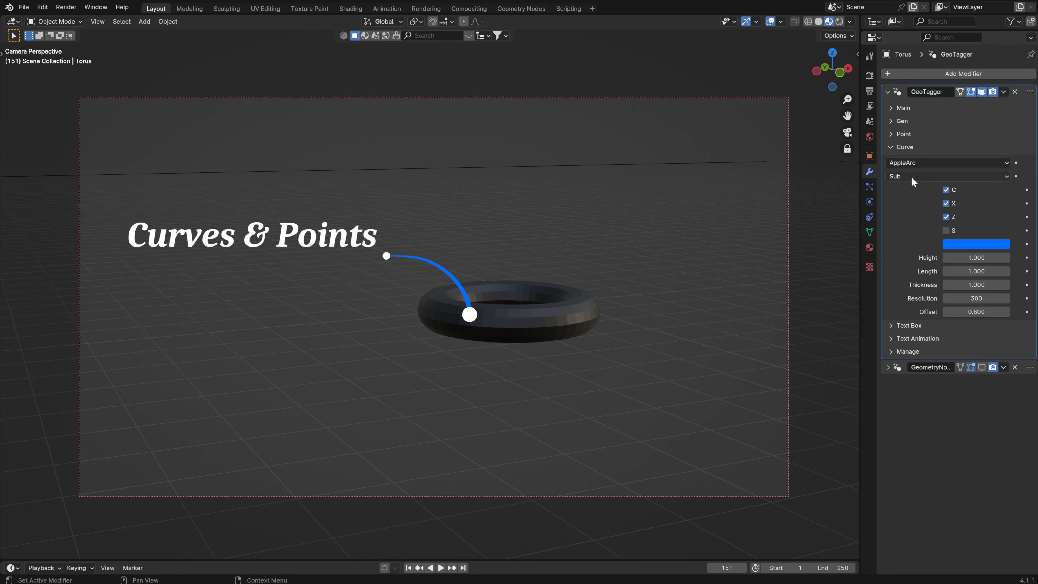
- Set the curve's thickness profile back to Lin and collapse the Curve settings and the GeoTagger modifier
left_click(914, 180)
left_click(900, 204)
left_click(888, 147)
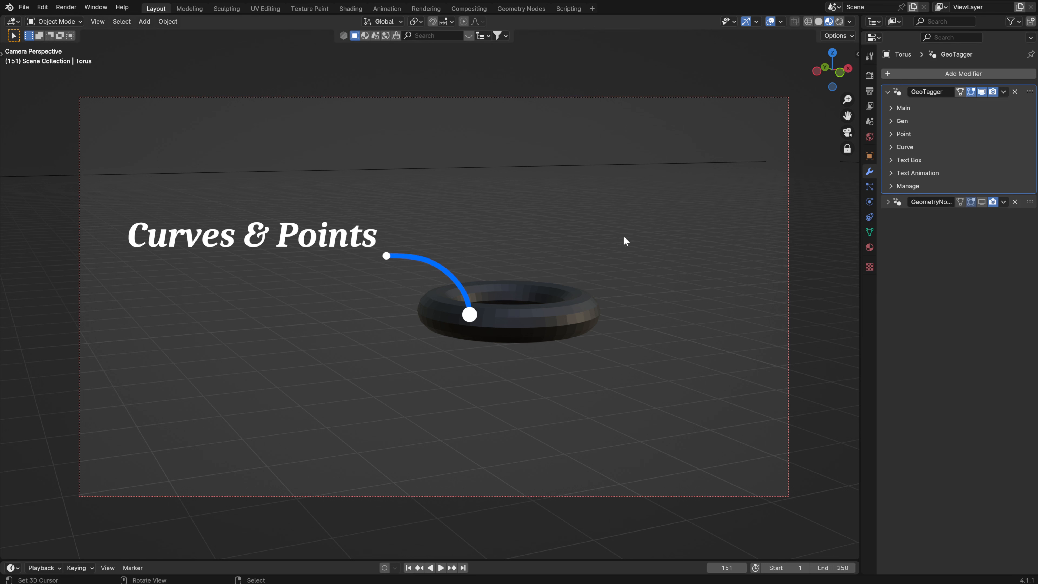
left_click(888, 94)
- Use Walk Navigation to approach the cone and read its tag about the addon's limitations
middle_click_drag(535, 313, 388, 445)
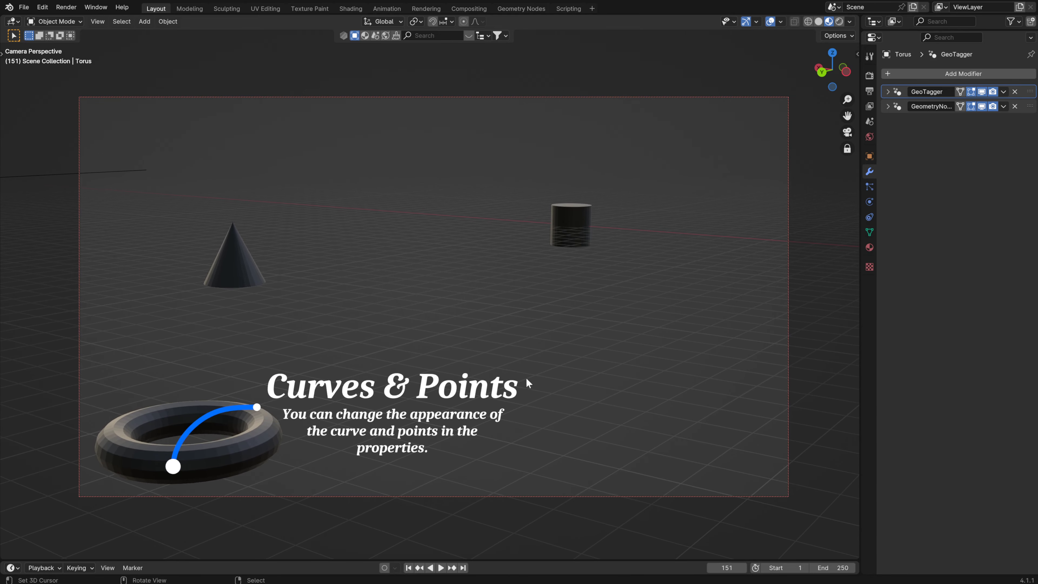
middle_click_drag(528, 383, 566, 345)
key("F3")
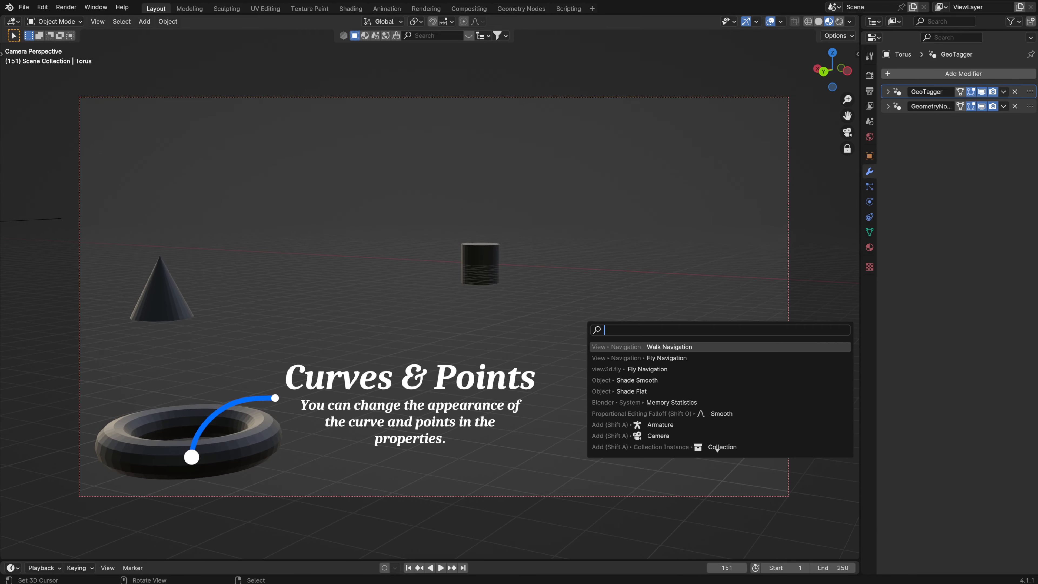
key("Return")
key("w")
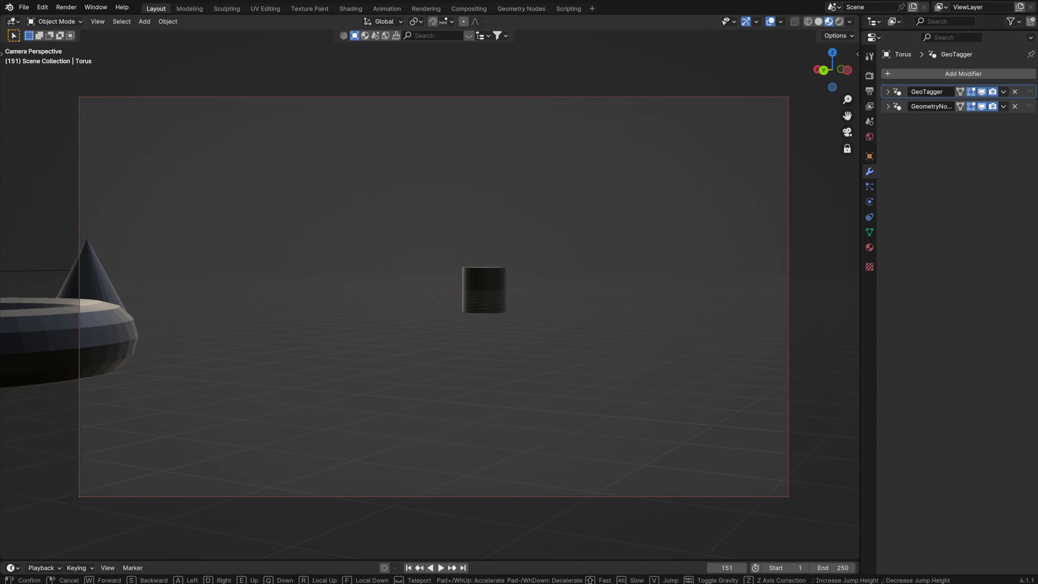
key("w")
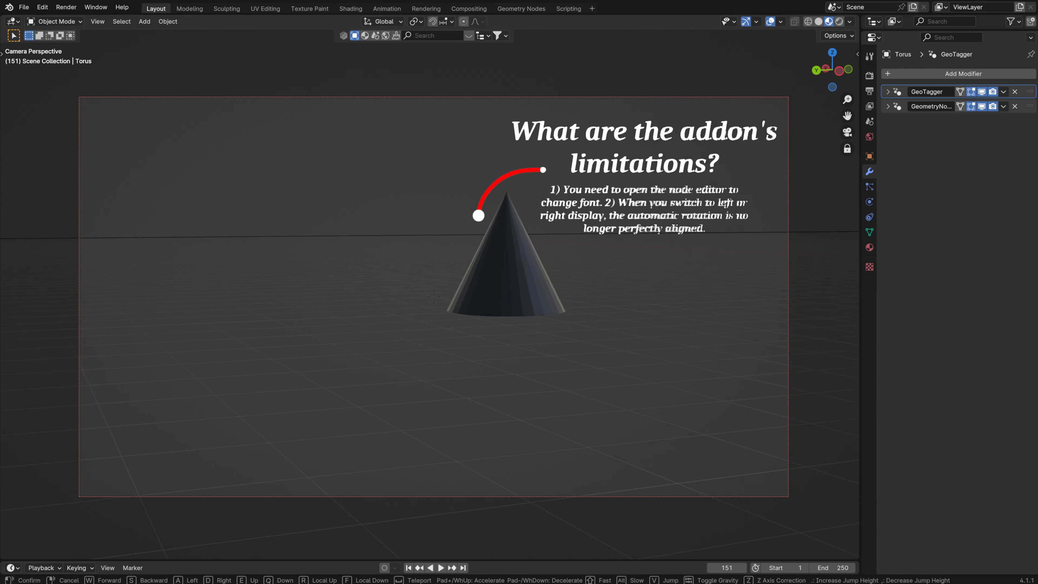
key("w")
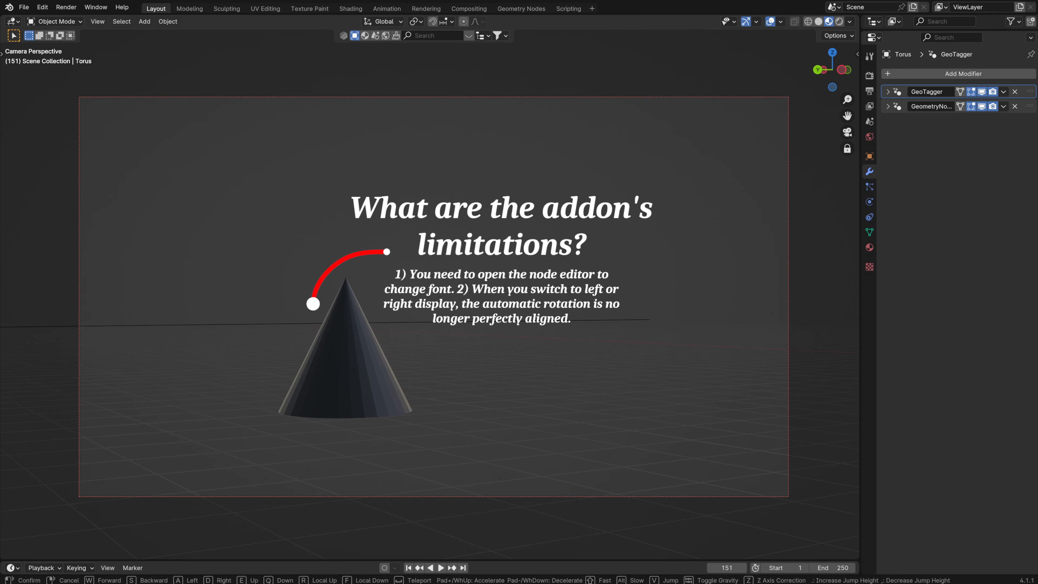
key("w")
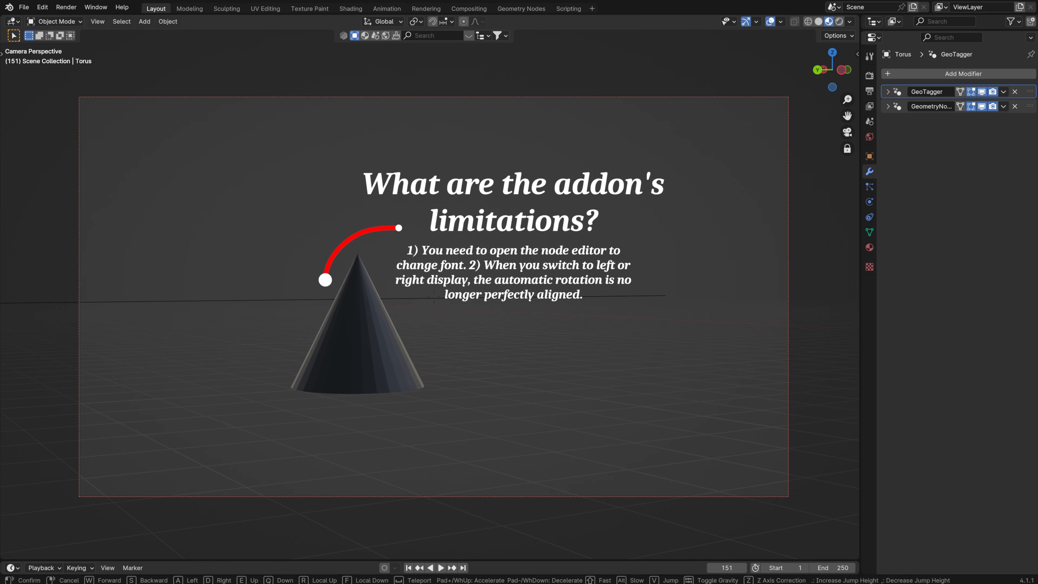
left_click(642, 371)
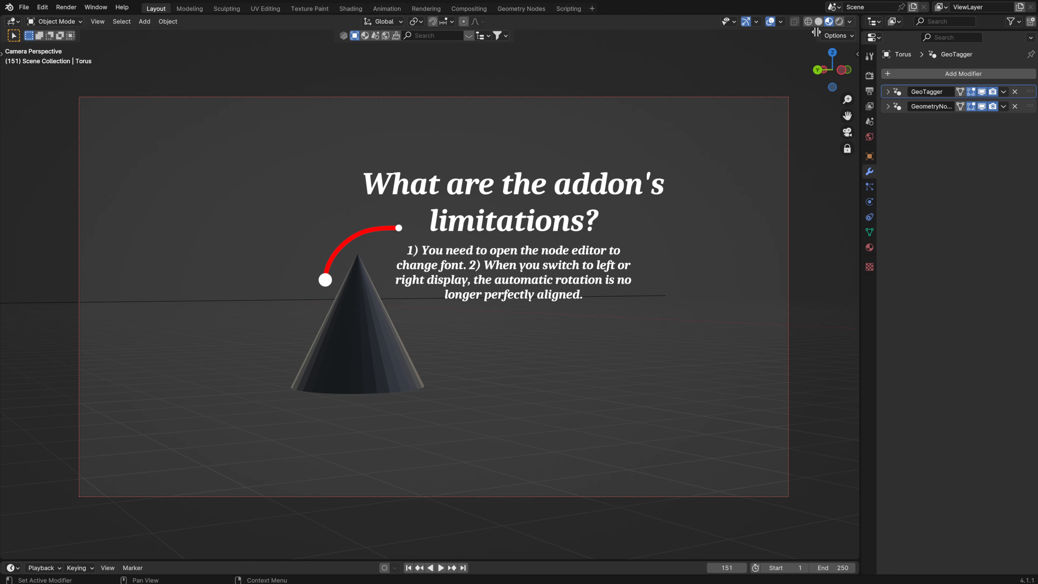
- Split the 3D viewport and turn the new area into a Geometry Node Editor with its sidebar hidden
left_click_drag(817, 32, 562, 32)
left_click(577, 21)
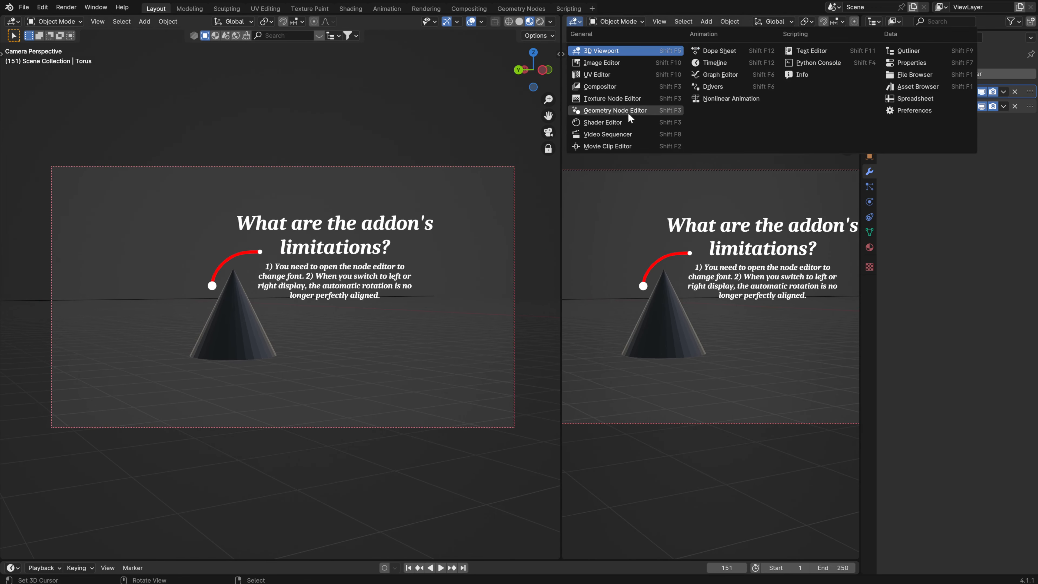
left_click(600, 107)
key("n")
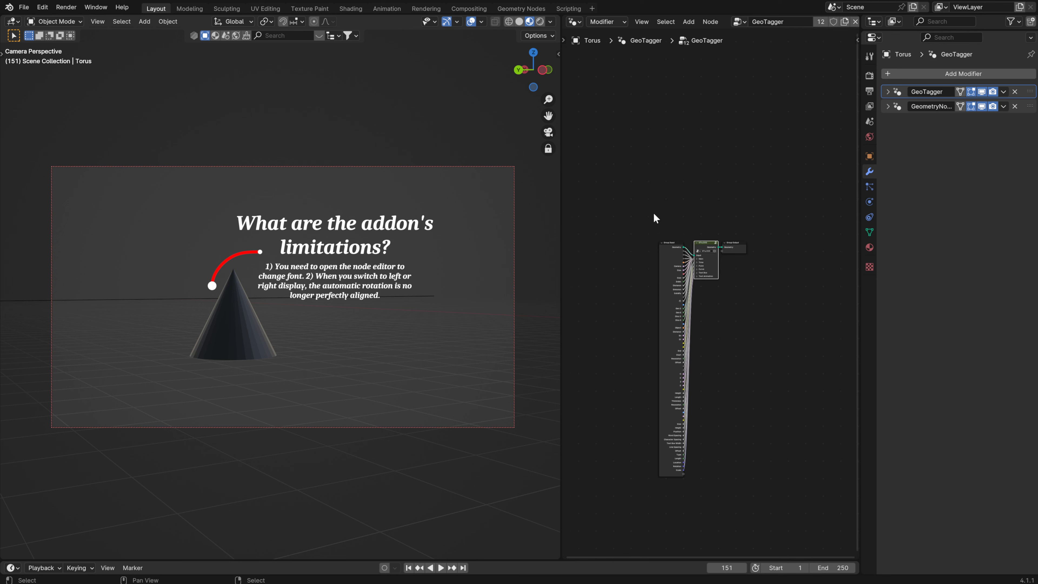
- Enter the GTa.000 node group and its nested Text.002 group, and bring the String to Curves node into view
scroll(675, 261, "up", 6)
scroll(658, 237, "down", 2)
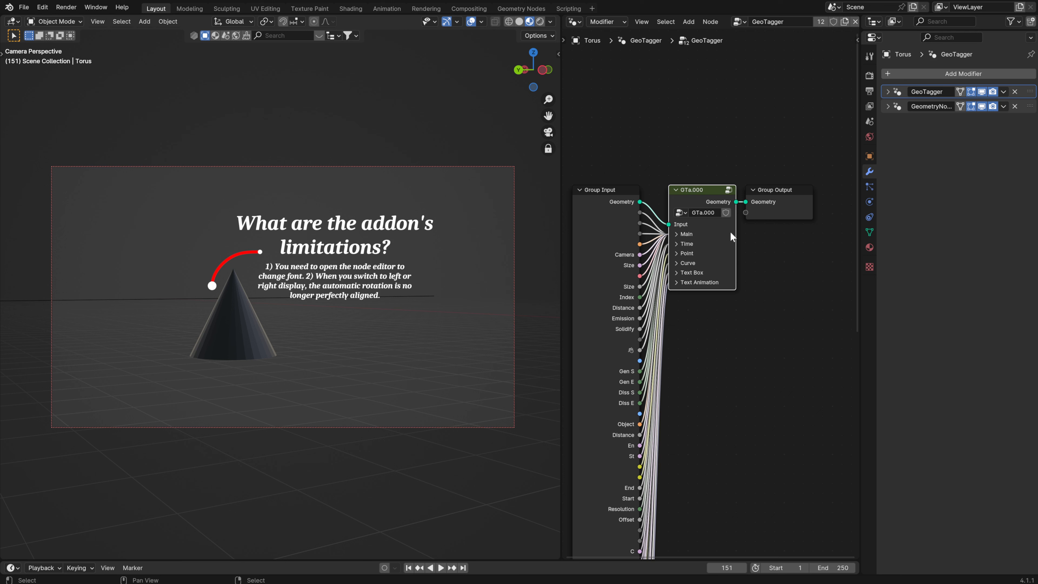
key("Tab")
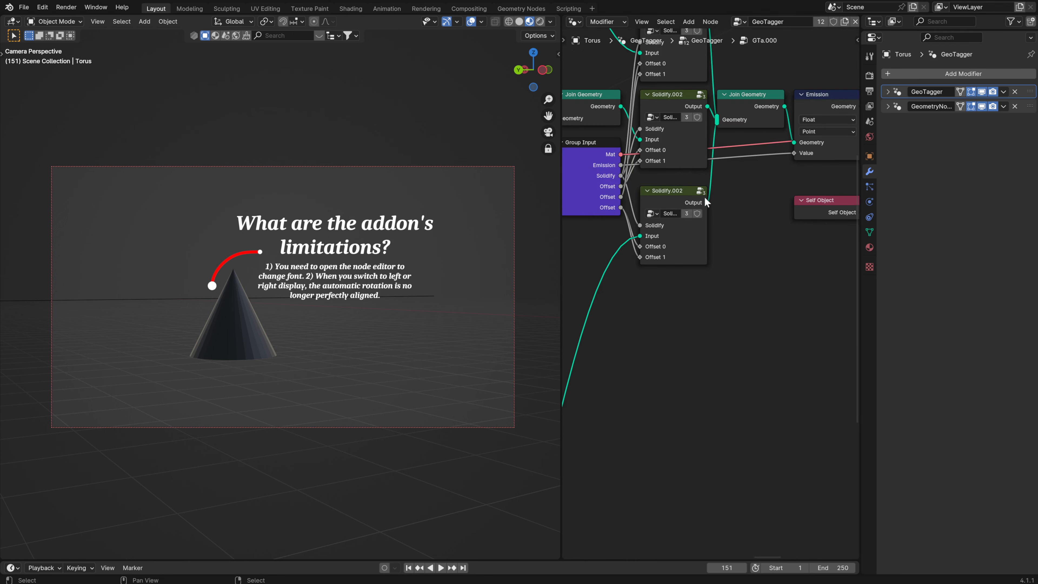
scroll(697, 229, "down", 12)
middle_click_drag(662, 321, 752, 237)
scroll(736, 275, "up", 5)
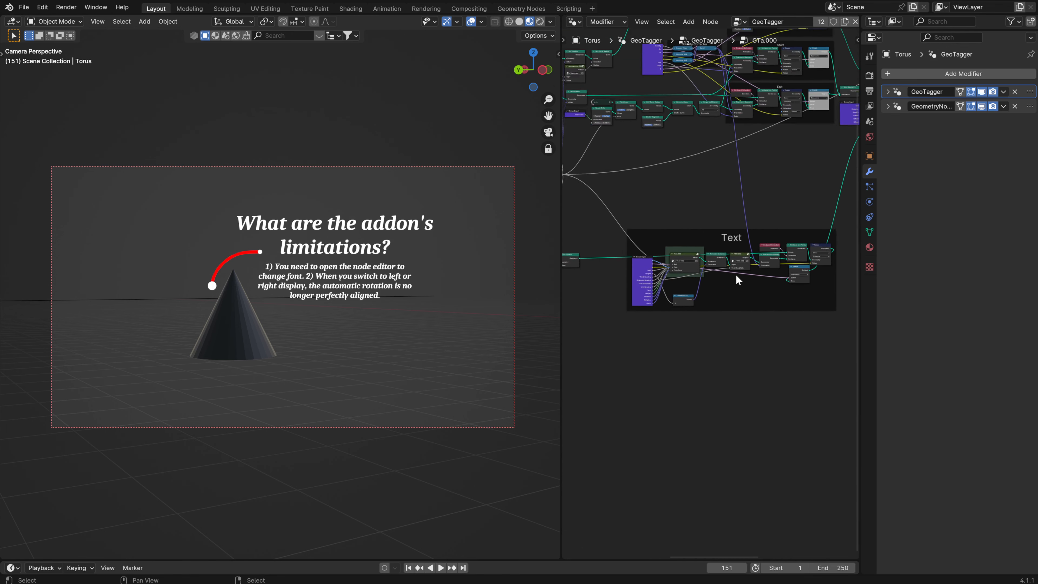
key("Tab")
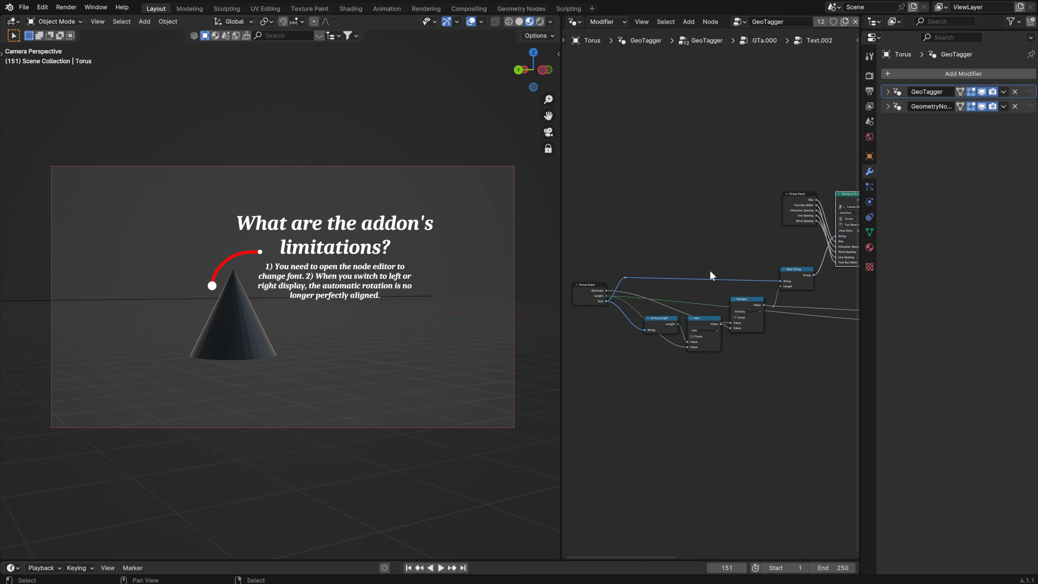
scroll(710, 270, "up", 8)
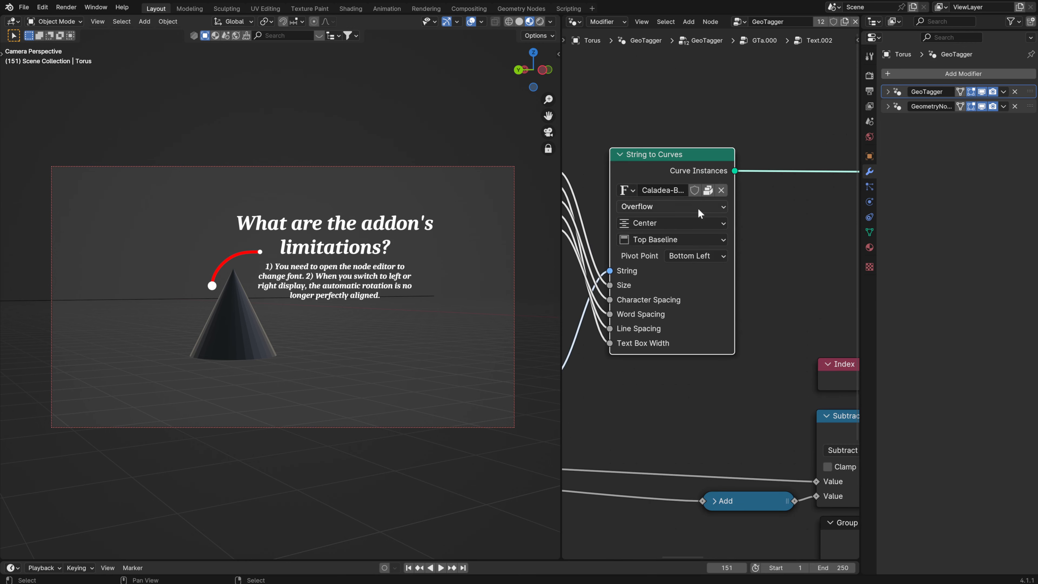
middle_click_drag(703, 216, 691, 284)
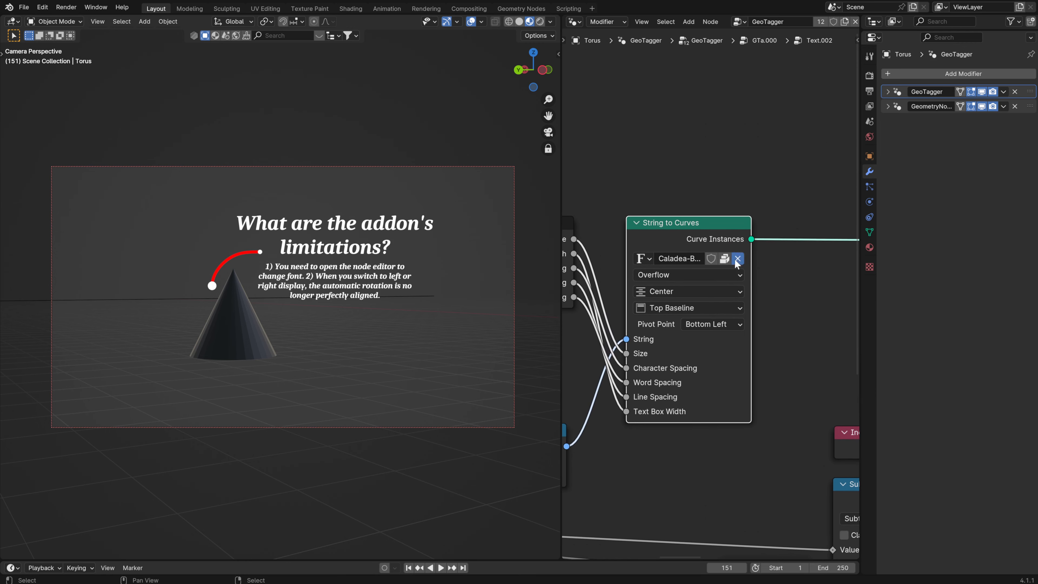
- Load Brush Script MT Italic from the Windows Fonts folder into String to Curves, and switch the font back to Caladea-BoldItalic.002
left_click(725, 258)
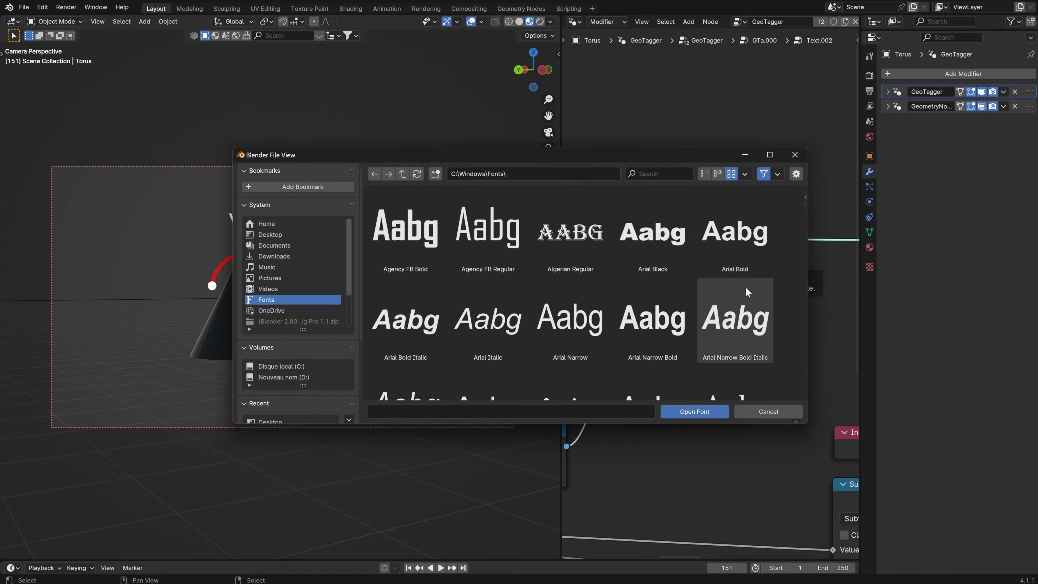
left_click(438, 239)
scroll(699, 326, "down", 10)
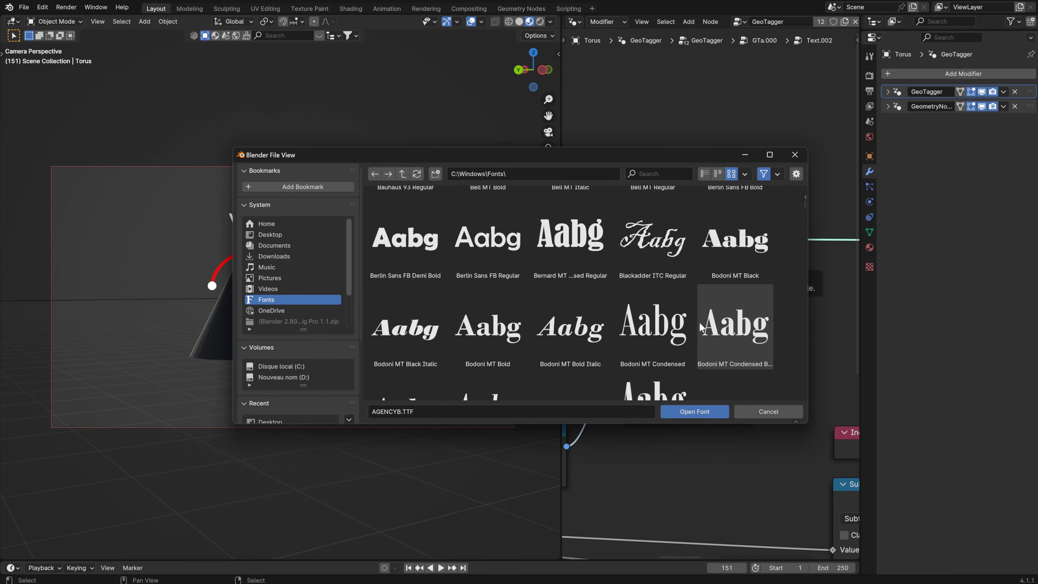
scroll(695, 335, "down", 8)
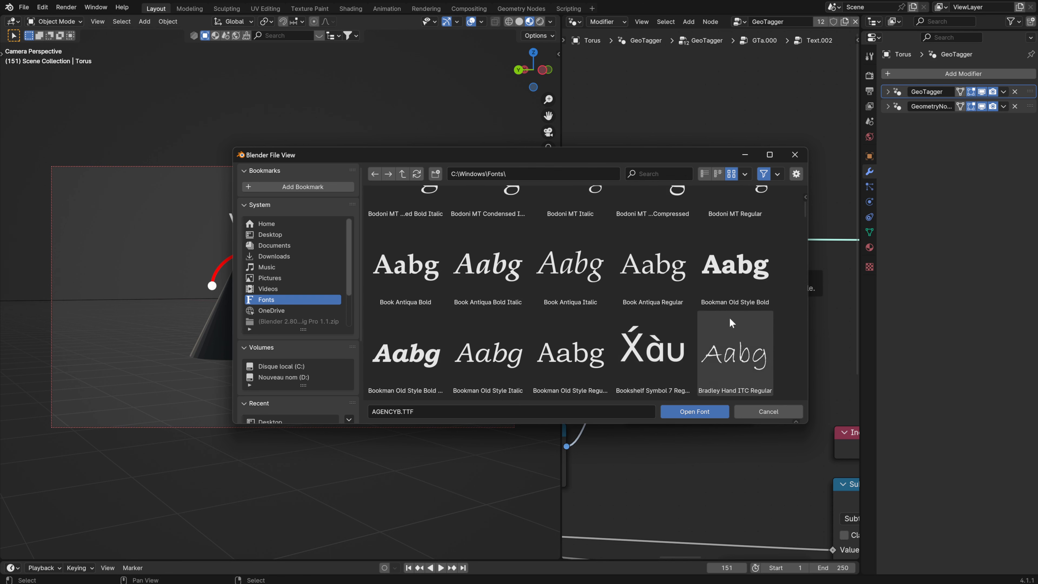
scroll(600, 353, "down", 6)
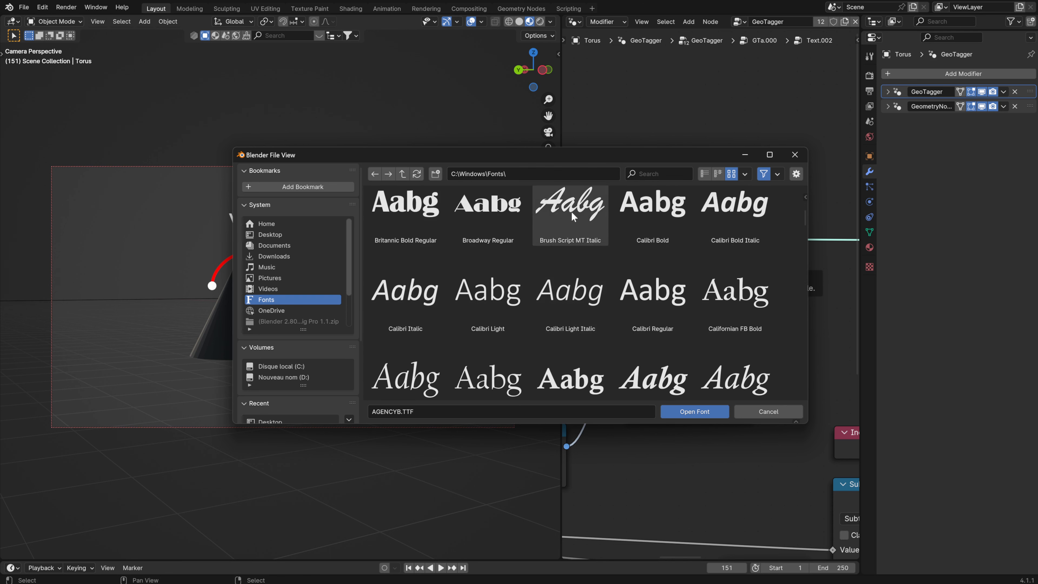
left_click(572, 217)
left_click(694, 413)
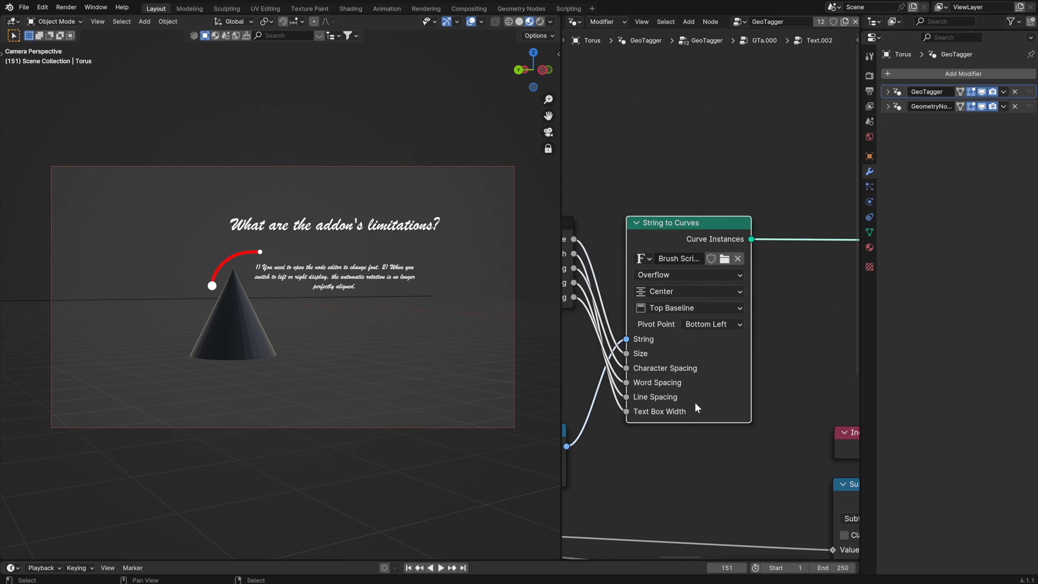
left_click(644, 259)
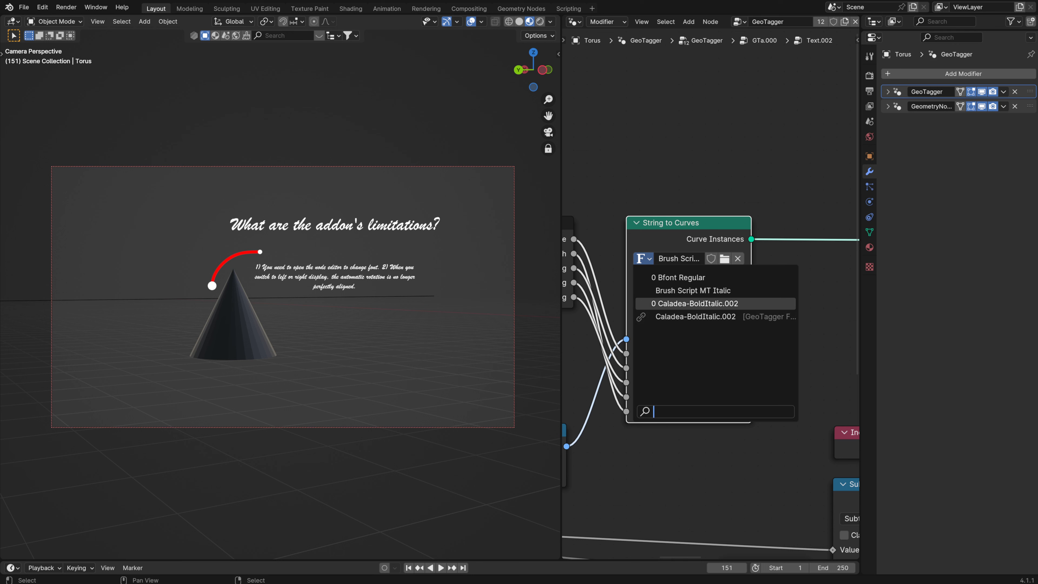
left_click(697, 303)
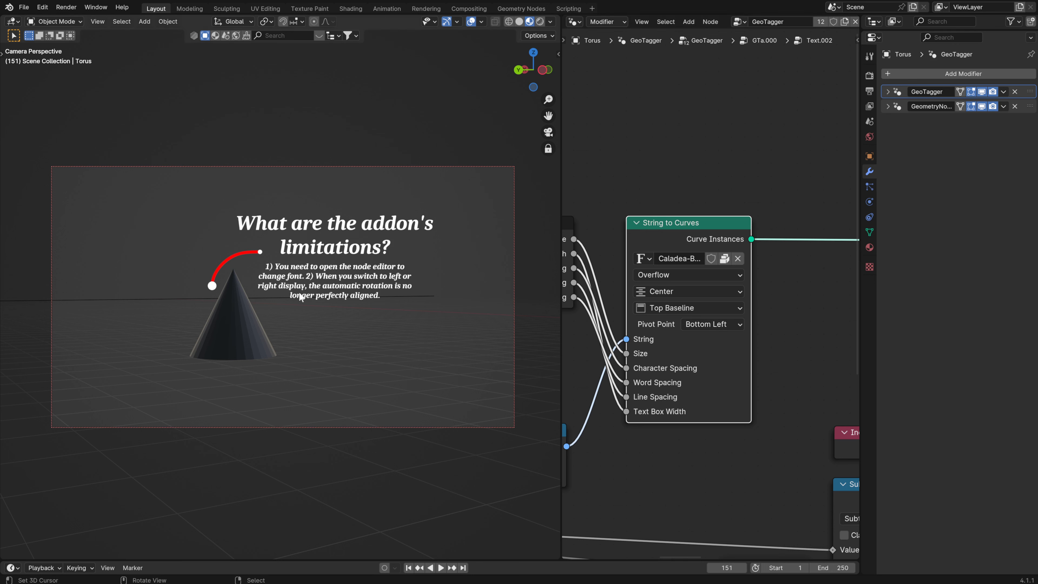
- Widen the 3D viewport with the camera unlocked from the view, and set the String to Curves horizontal alignment to Left
left_click(545, 152)
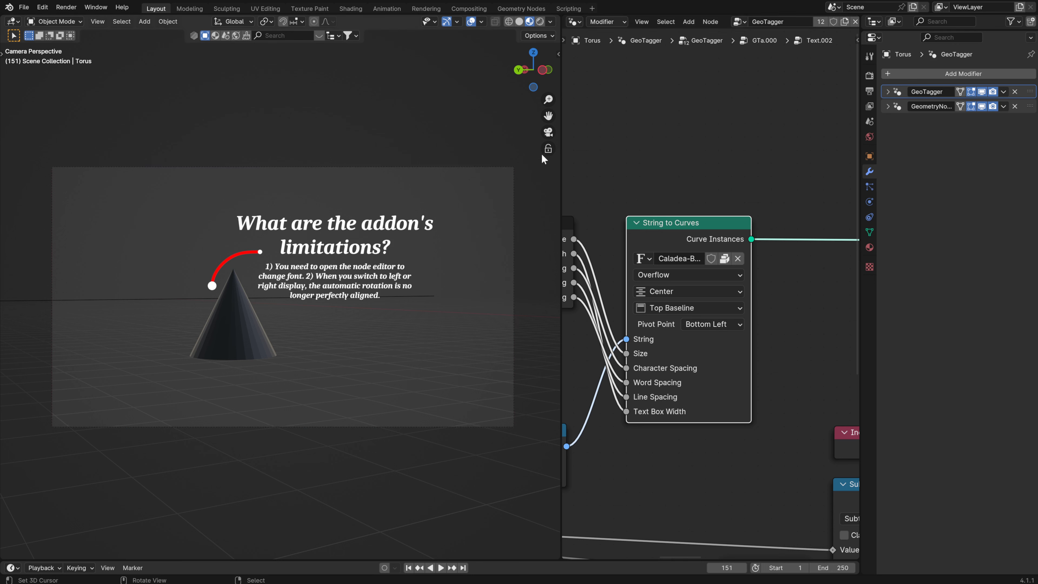
left_click_drag(559, 183, 704, 184)
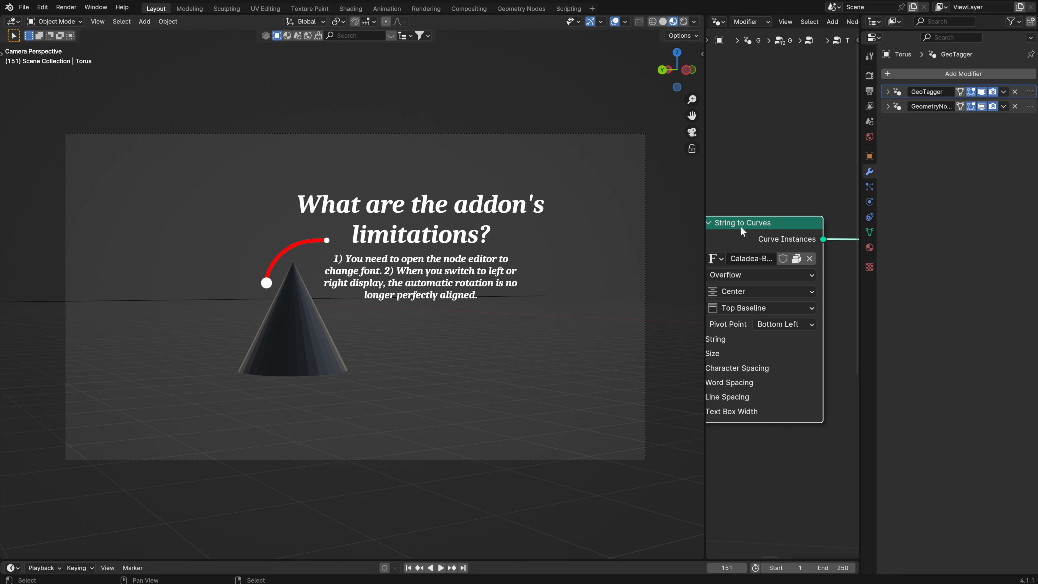
middle_click_drag(756, 290, 773, 275)
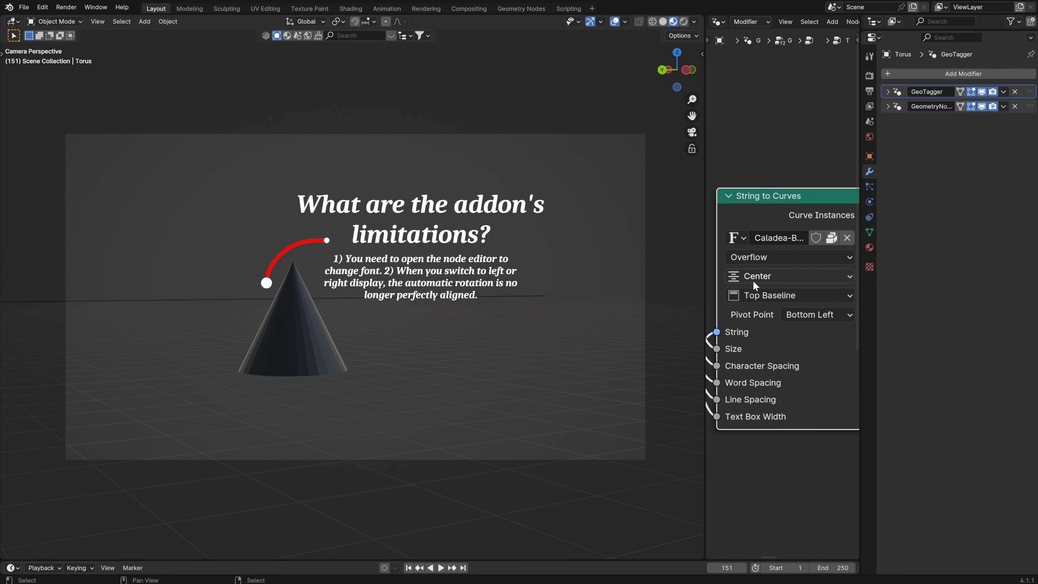
scroll(753, 281, "up", 2)
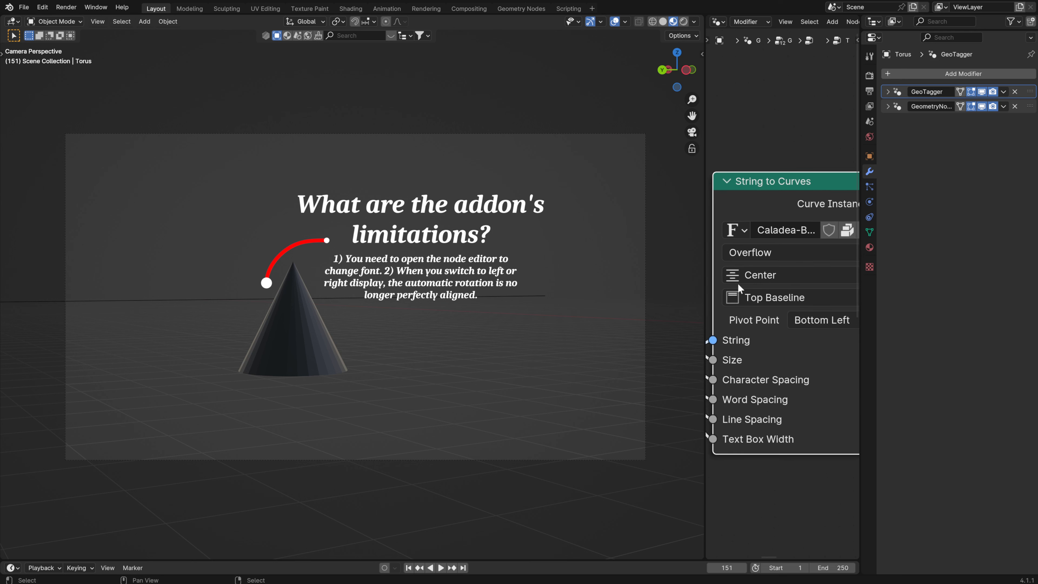
left_click(754, 274)
left_click(752, 321)
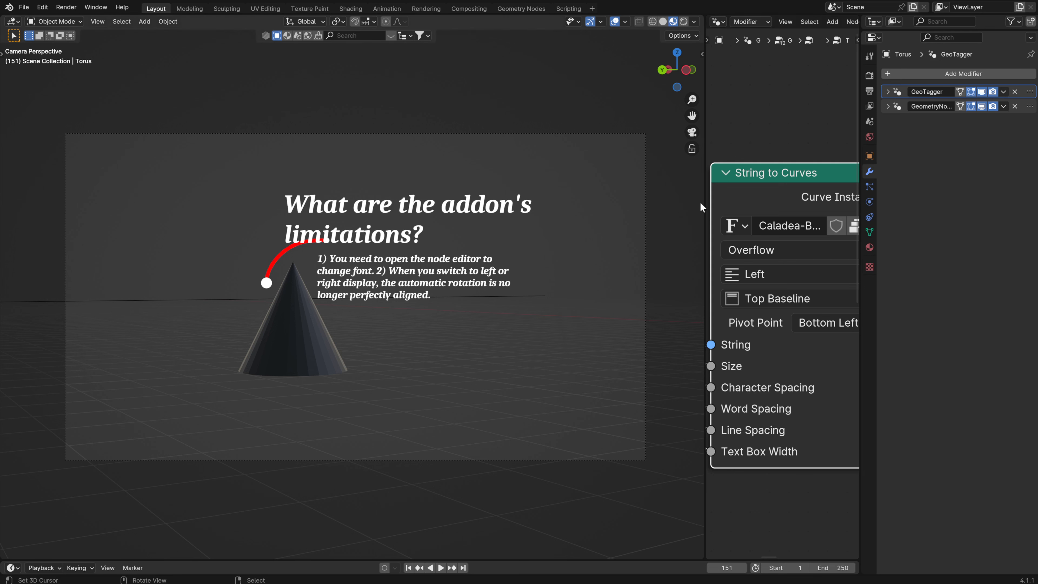
- Enlarge the 3D viewport, lock the camera to the view and examine the left-aligned tag's rotation from other angles around the cone
left_click_drag(703, 79, 844, 80)
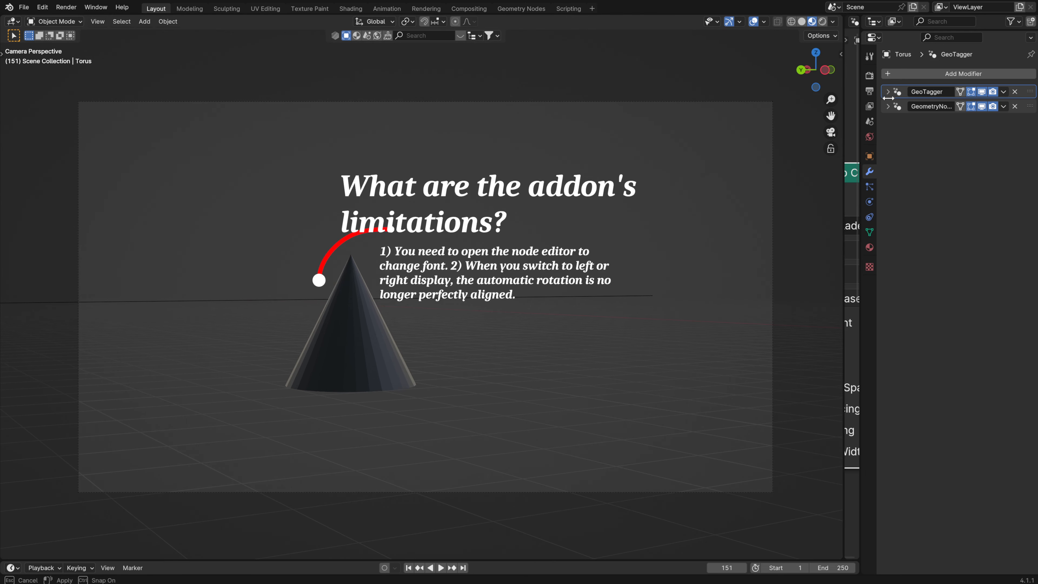
left_click(831, 148)
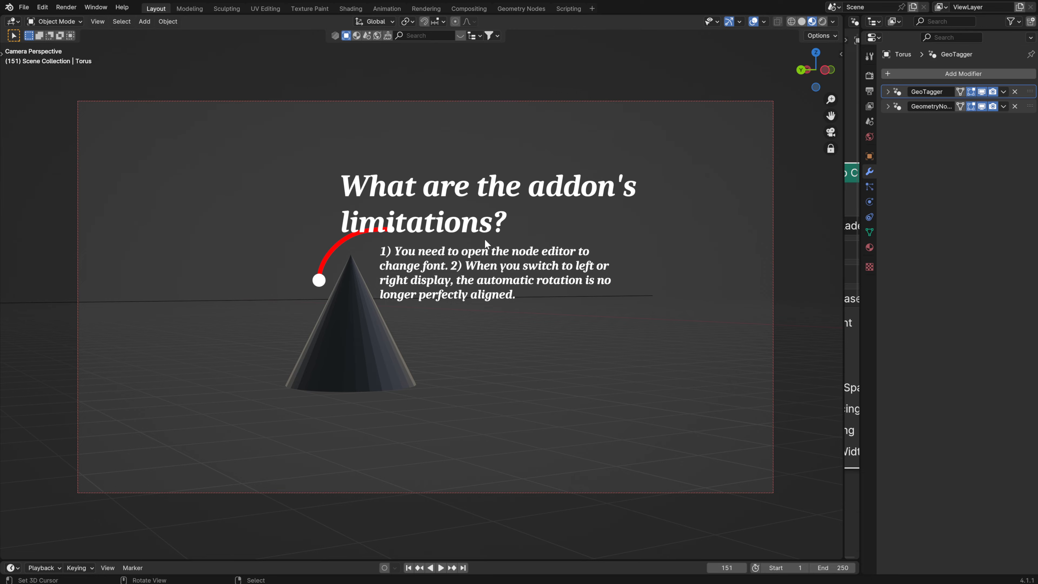
middle_click_drag(489, 245, 344, 294)
left_click(418, 273)
scroll(413, 257, "up", 1)
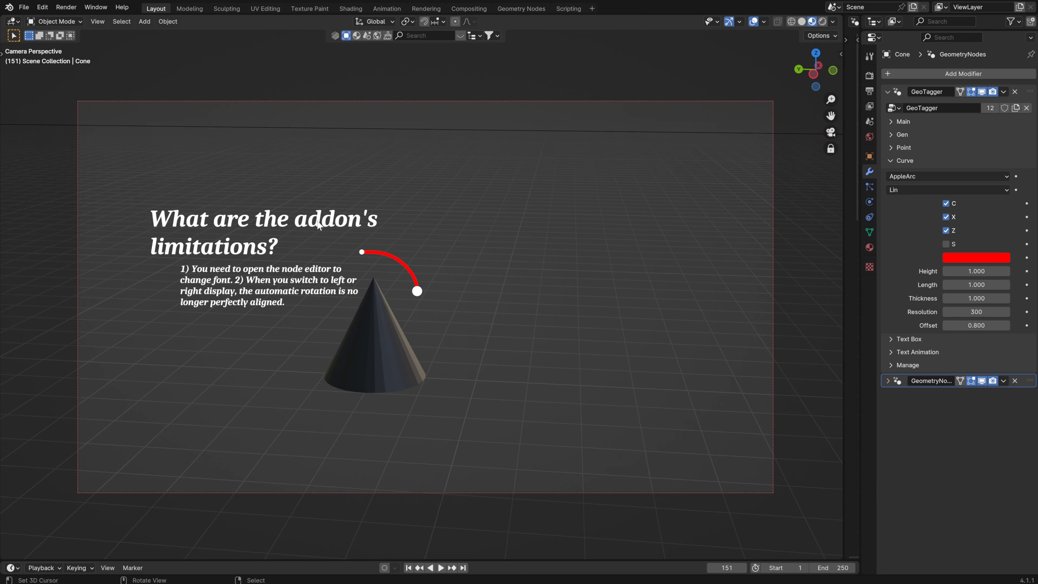
mouse_move(373, 239)
middle_mouse_down()
mouse_move(409, 241)
mouse_move(356, 245)
mouse_move(401, 250)
mouse_move(367, 252)
middle_mouse_up()
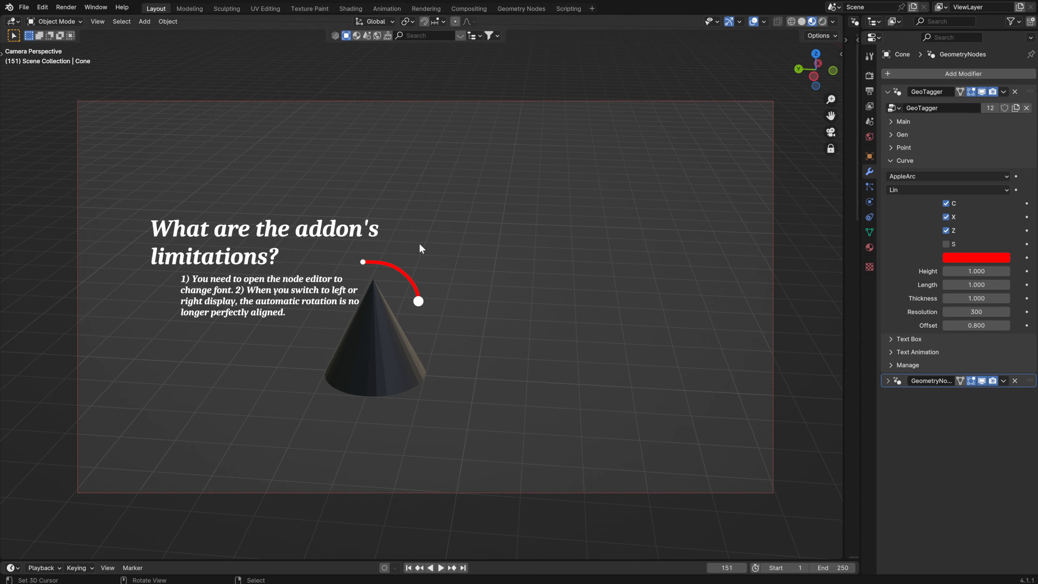
- Widen the node editor, enter the cone's nested GTa.000 and text groups, and set the String to Curves alignment back to Center
left_click_drag(844, 196, 616, 180)
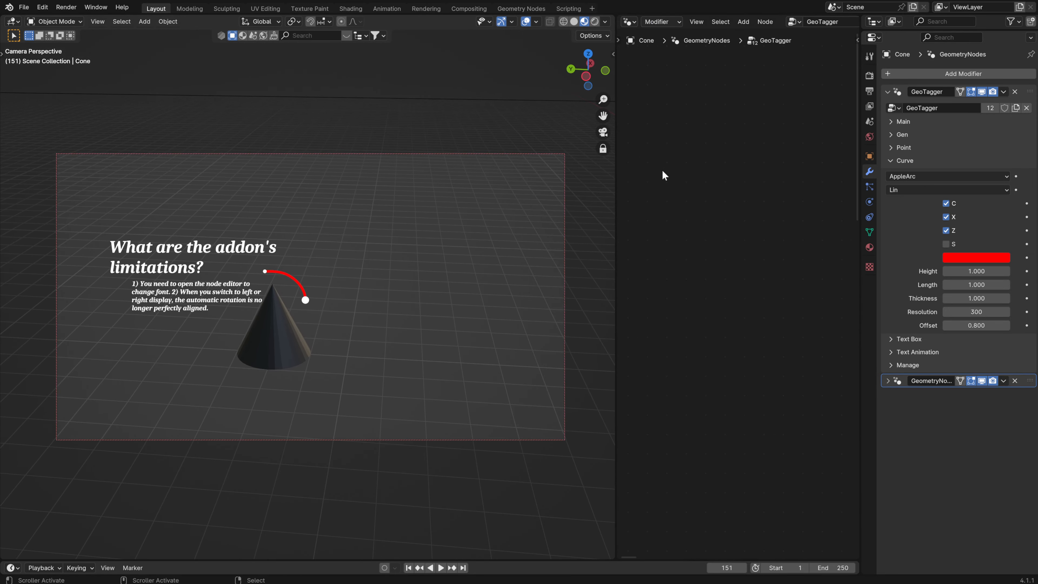
key("Home")
key("Tab")
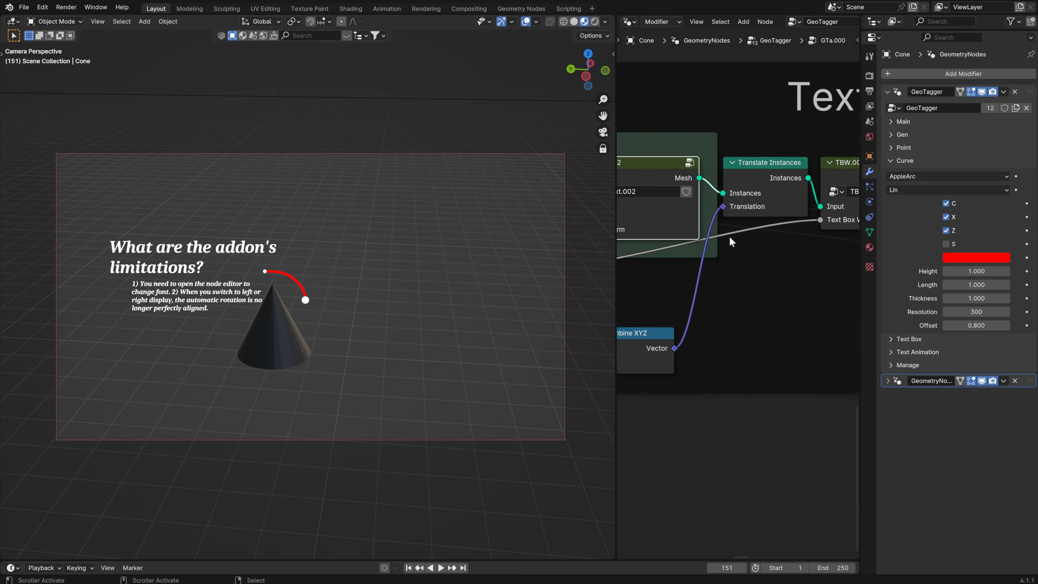
key("Home")
key("Tab")
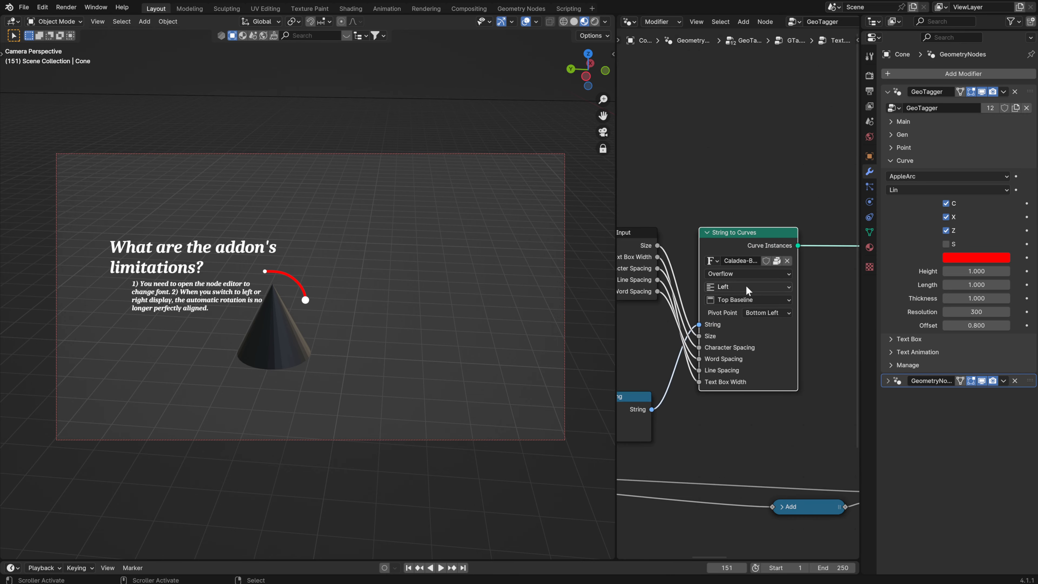
scroll(747, 290, "up", 1)
left_click(718, 284)
left_click(723, 333)
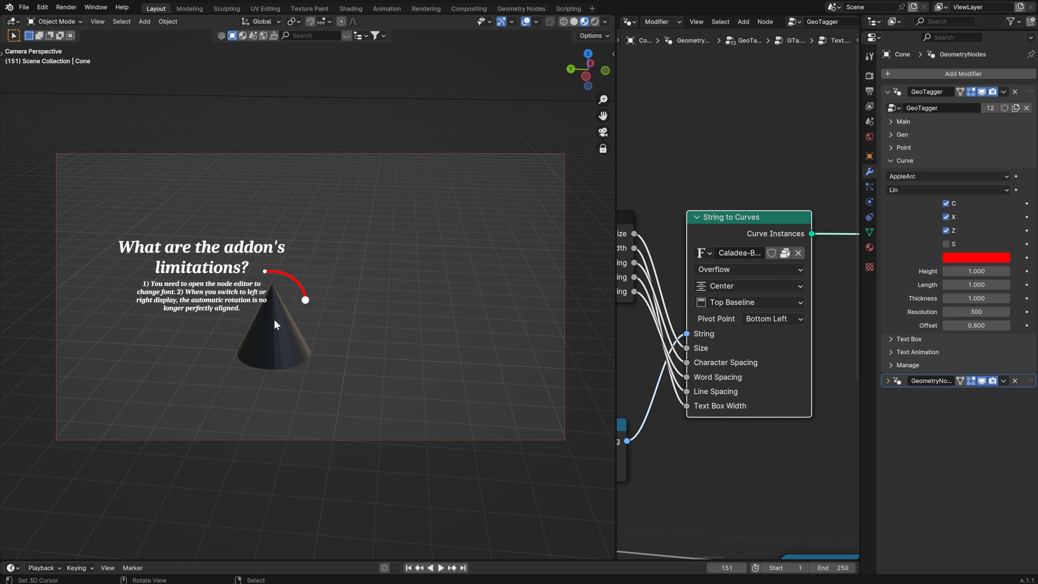
- Check the centered tag from another angle and merge the node editor area back into the 3D viewport
mouse_move(274, 321)
middle_mouse_down()
mouse_move(358, 285)
mouse_move(269, 280)
mouse_move(292, 277)
middle_mouse_up()
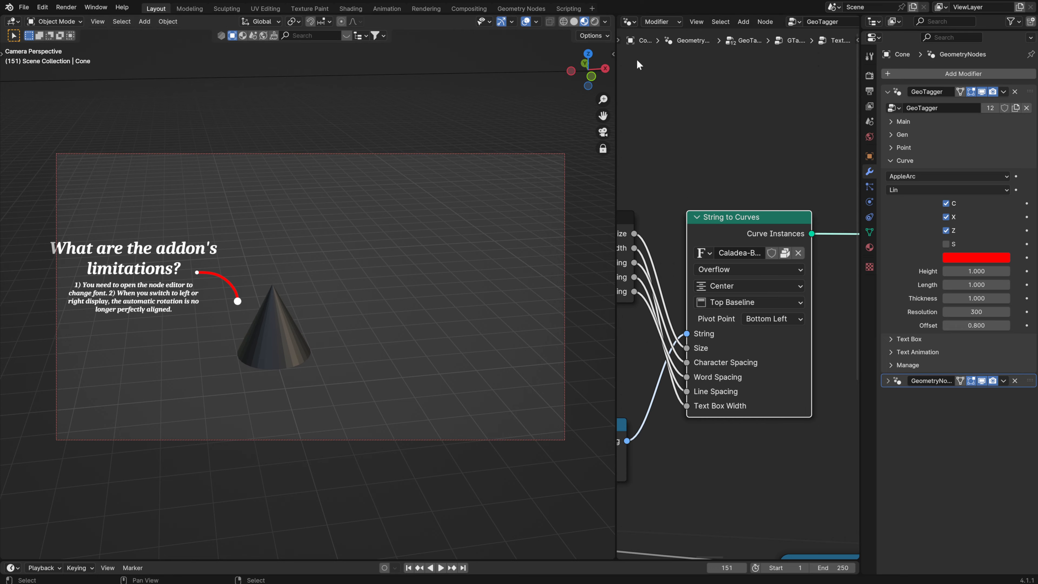
left_click_drag(612, 20, 728, 171)
middle_click_drag(345, 279, 468, 296)
- Use Walk Navigation to approach the cylinder and read its Tips & Tricks tag
key("Return")
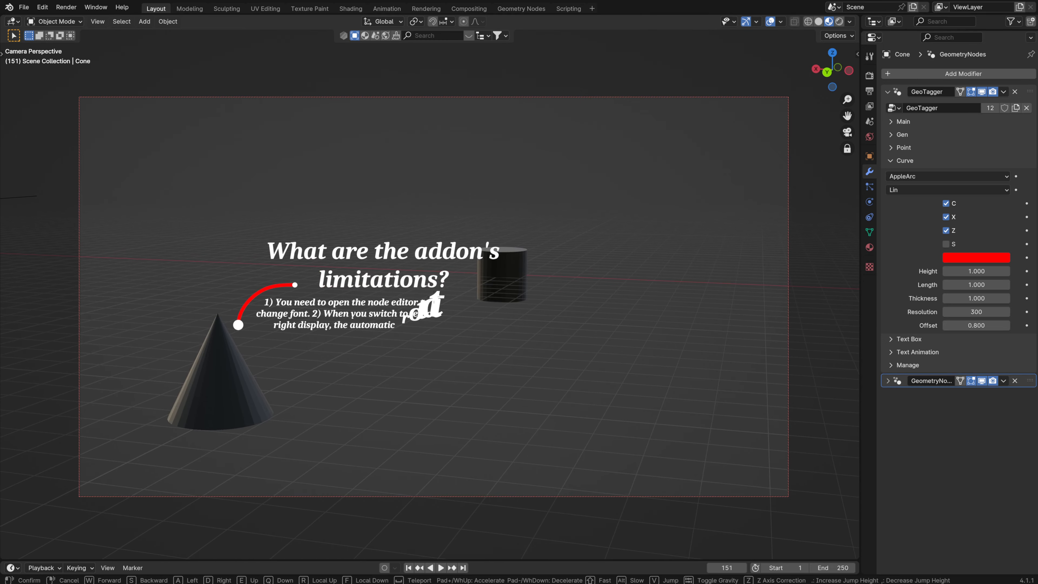
key("w")
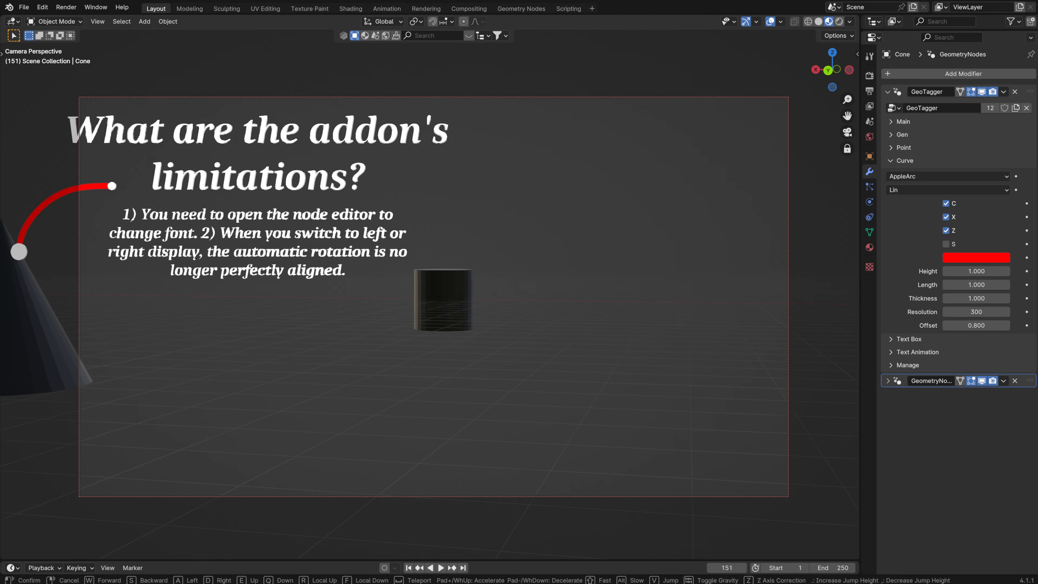
key("w")
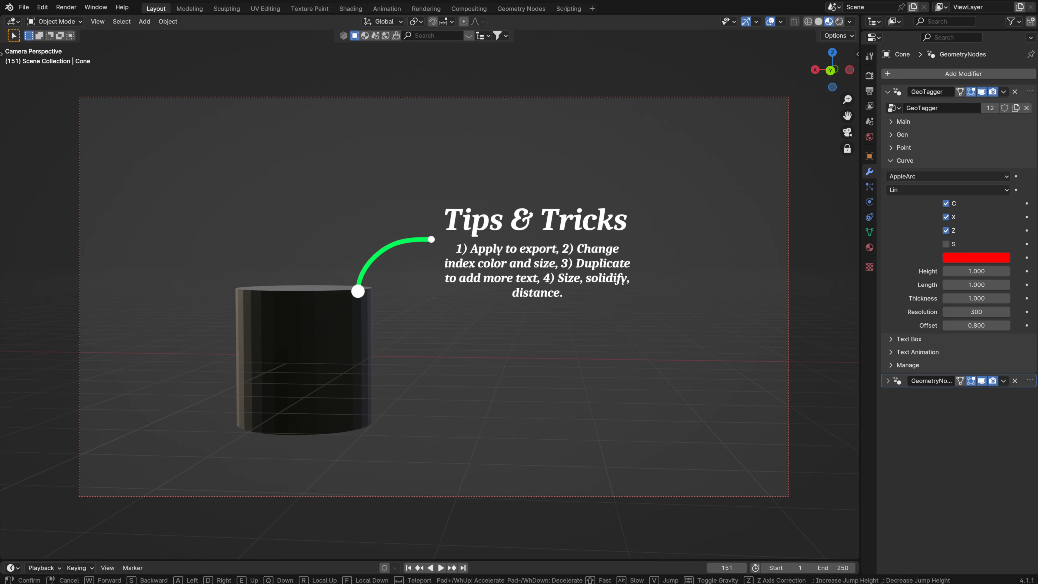
left_click(555, 302)
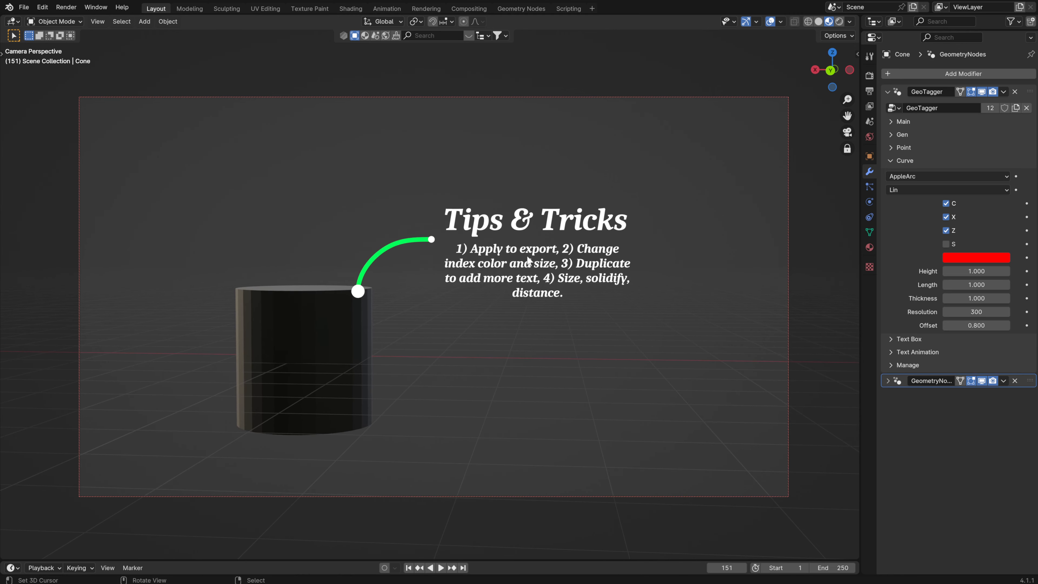
- Try moving the cylinder together with its tag, and expand its GeoTagger modifier
left_click(319, 326)
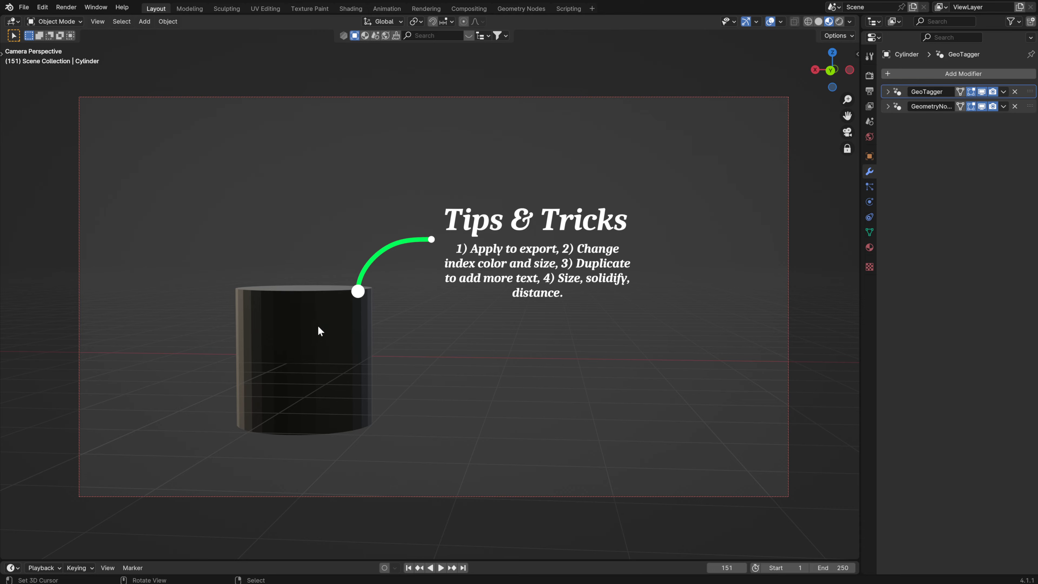
key("g")
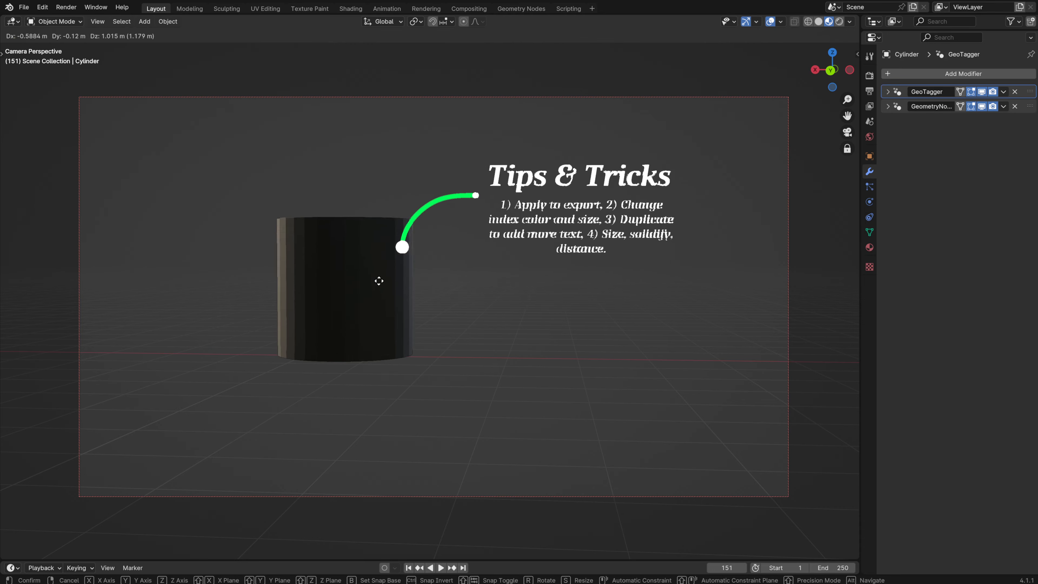
right_click(392, 280)
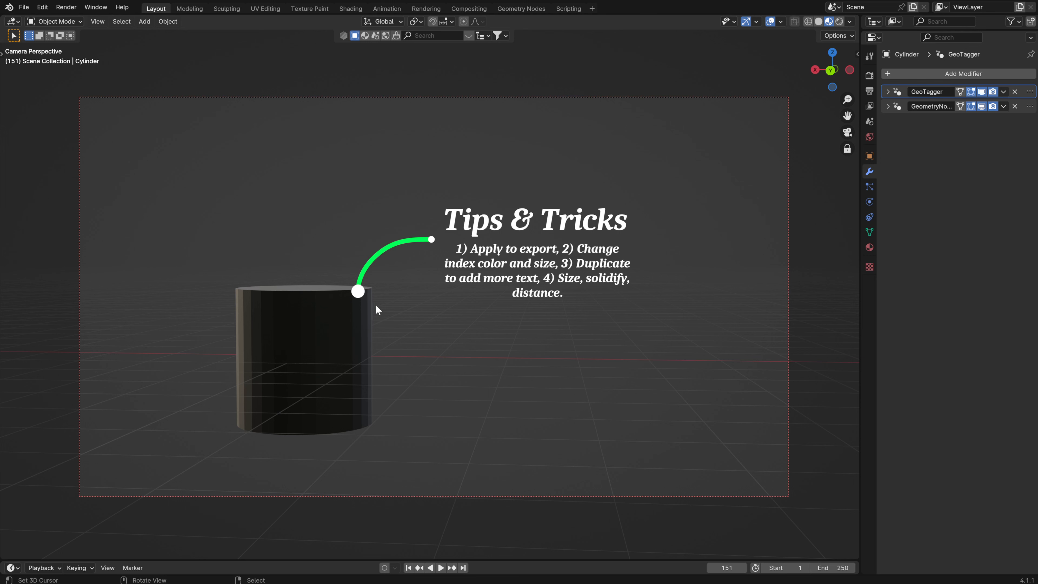
left_click(889, 92)
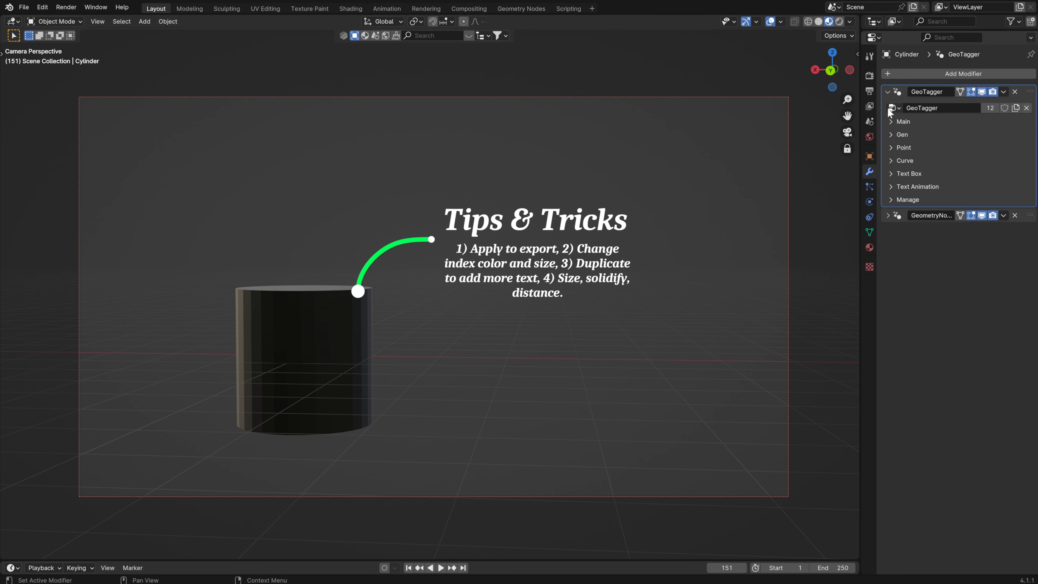
- Hide the cylinder's second modifier in the viewport, and duplicate the cylinder with its tag, placing the copy above the original
left_click(891, 121)
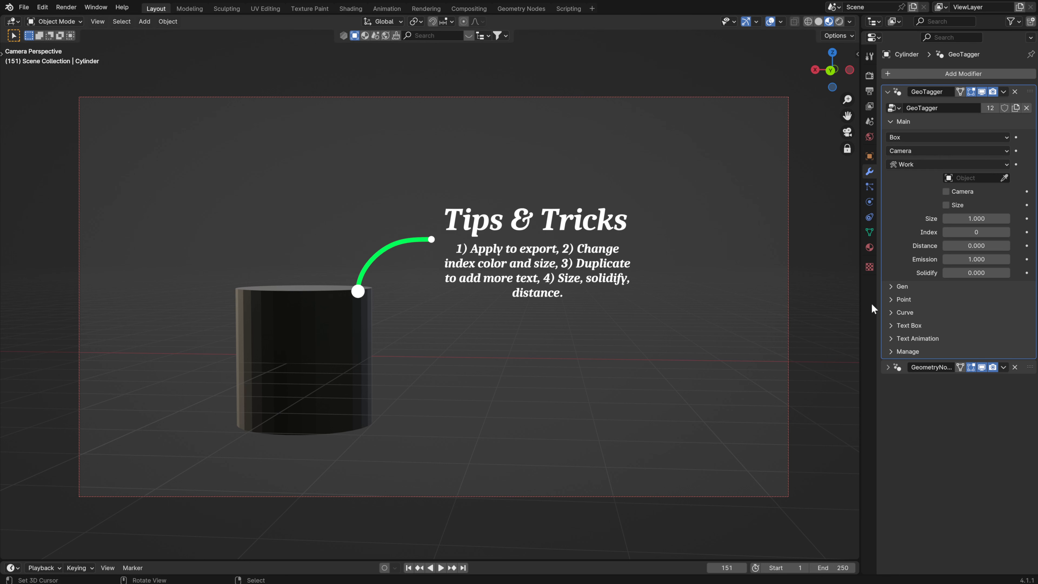
left_click(982, 369)
middle_click_drag(397, 320, 323, 362)
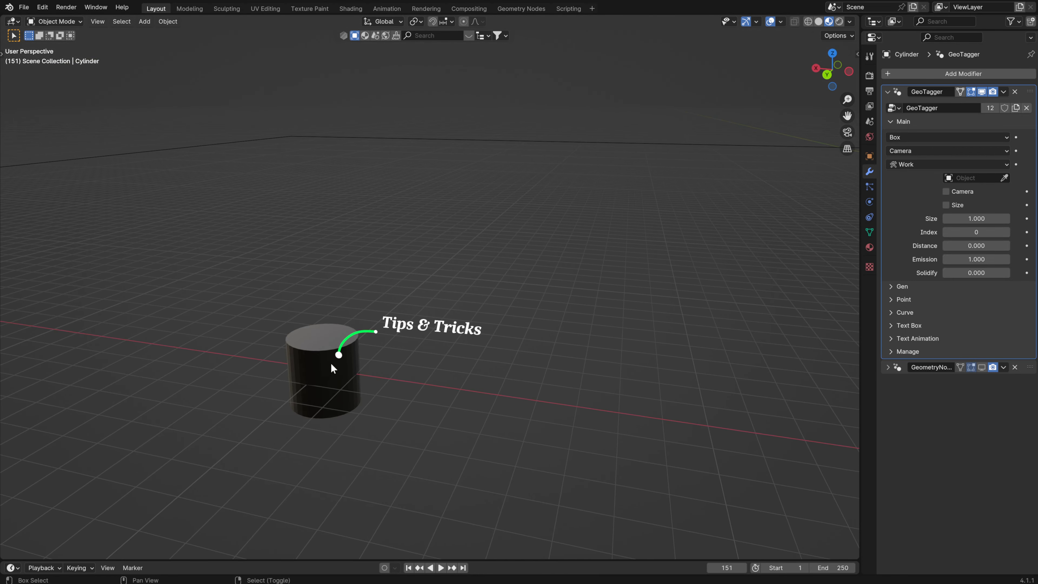
key("shift+d")
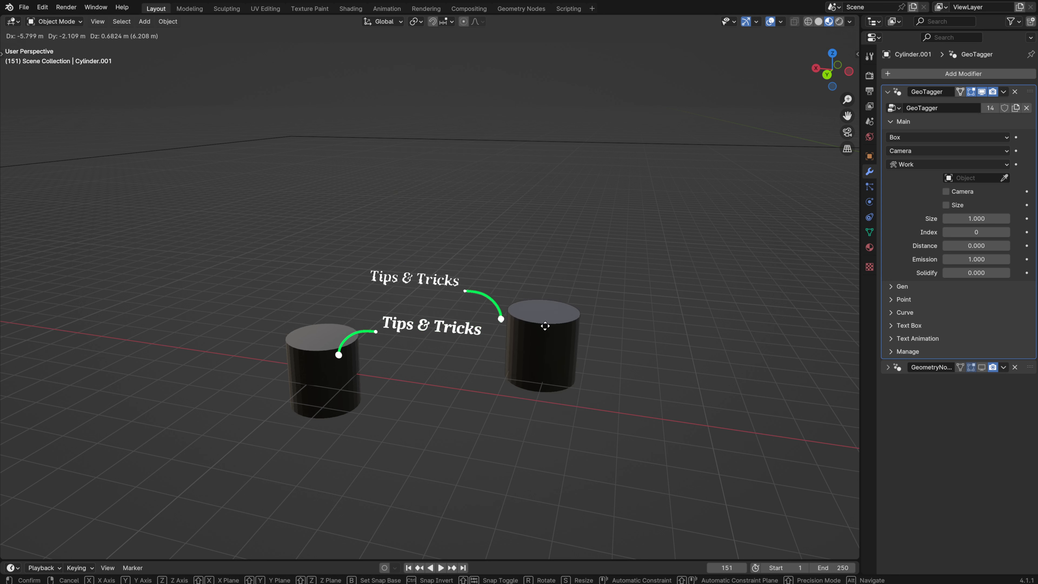
left_click(381, 145)
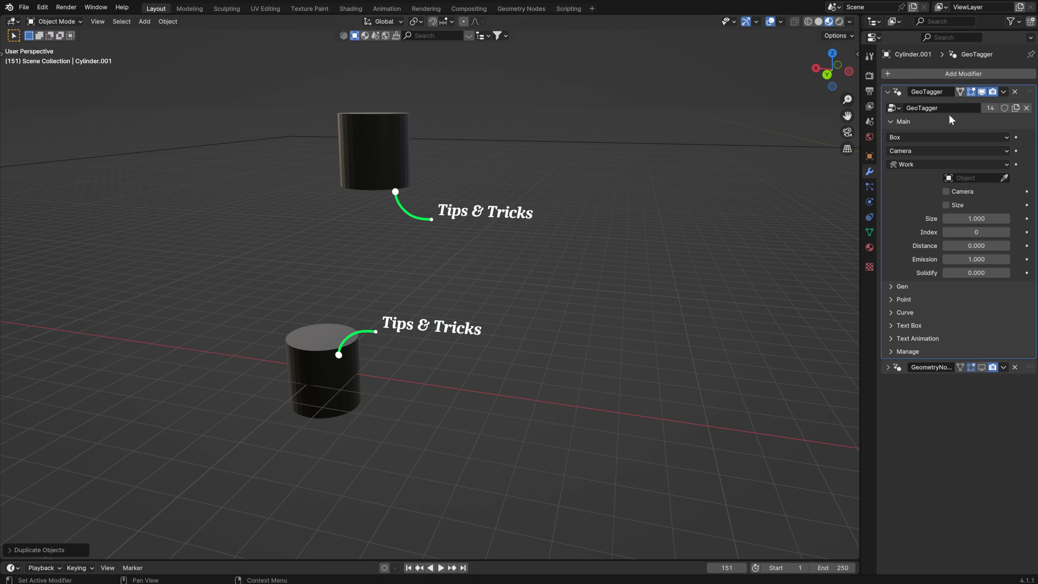
- Try applying the GeoTagger modifier on the cylinder copy directly in its current mode, and undo it
left_click(1003, 95)
left_click(951, 103)
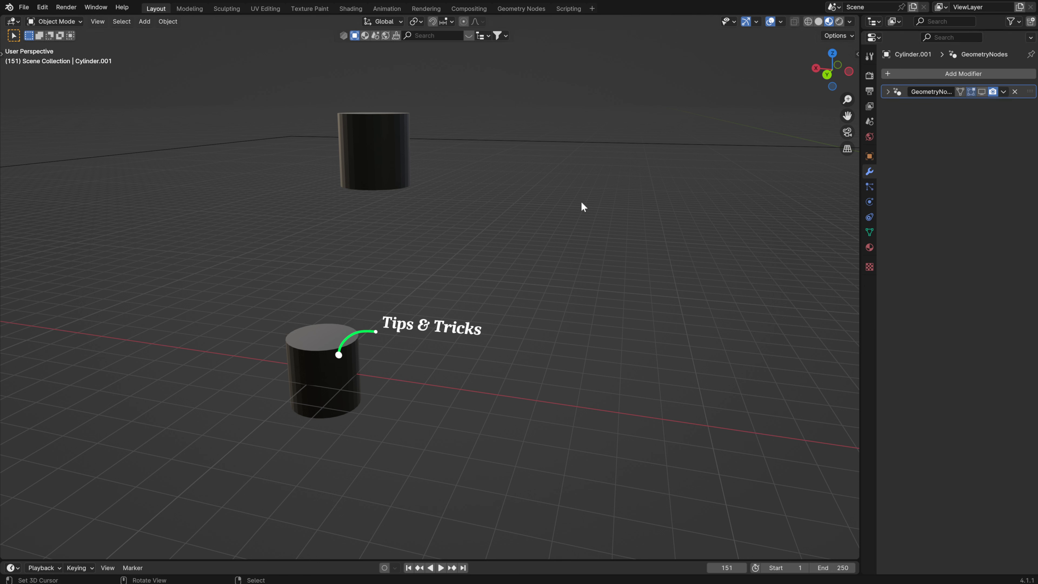
key("ctrl+z")
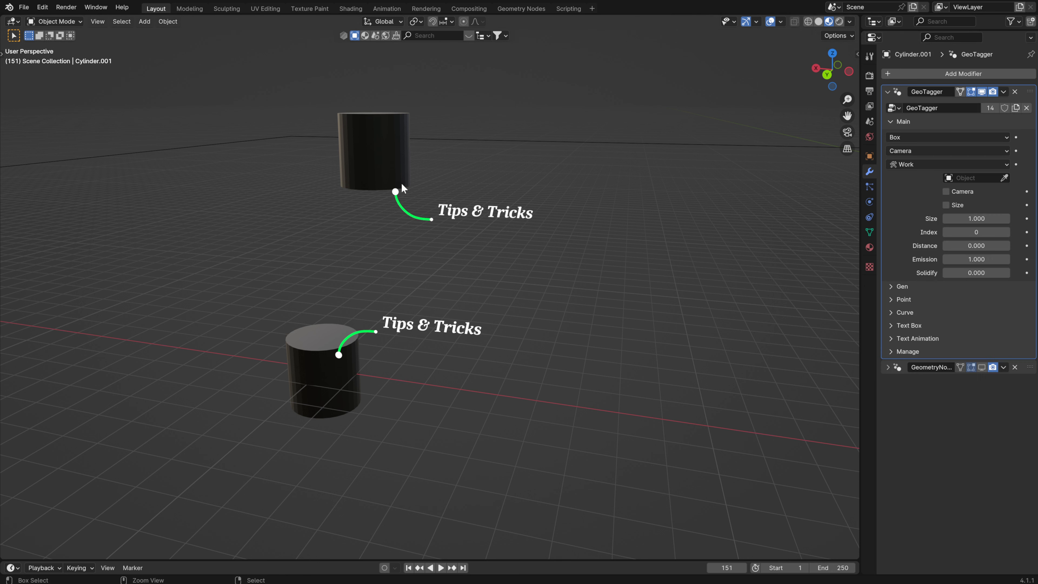
- Set the cylinder copy's GeoTagger mode to Apply and apply the modifier
left_click(961, 164)
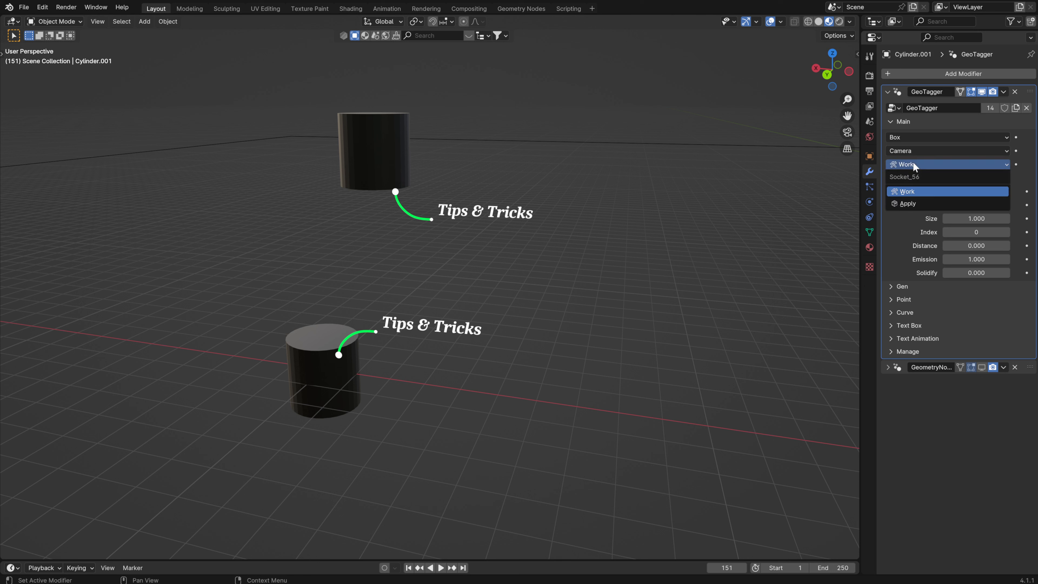
left_click(907, 206)
left_click(1003, 92)
left_click(950, 103)
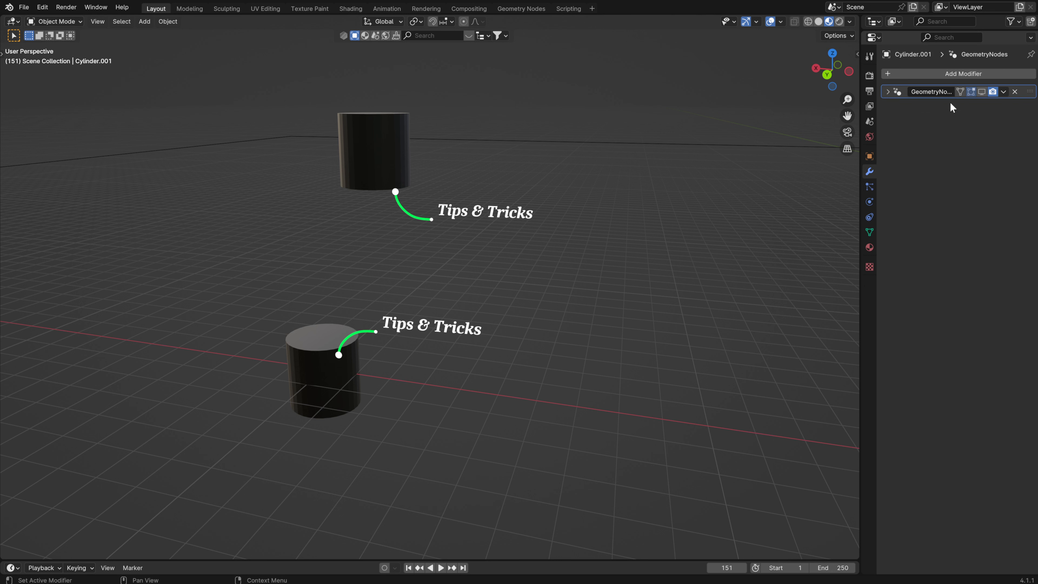
- Inspect the copy's applied tag mesh up close in Edit Mode, and return to Object Mode
key("Tab")
middle_click_drag(401, 190, 399, 223)
scroll(398, 226, "up", 4)
left_click(377, 182)
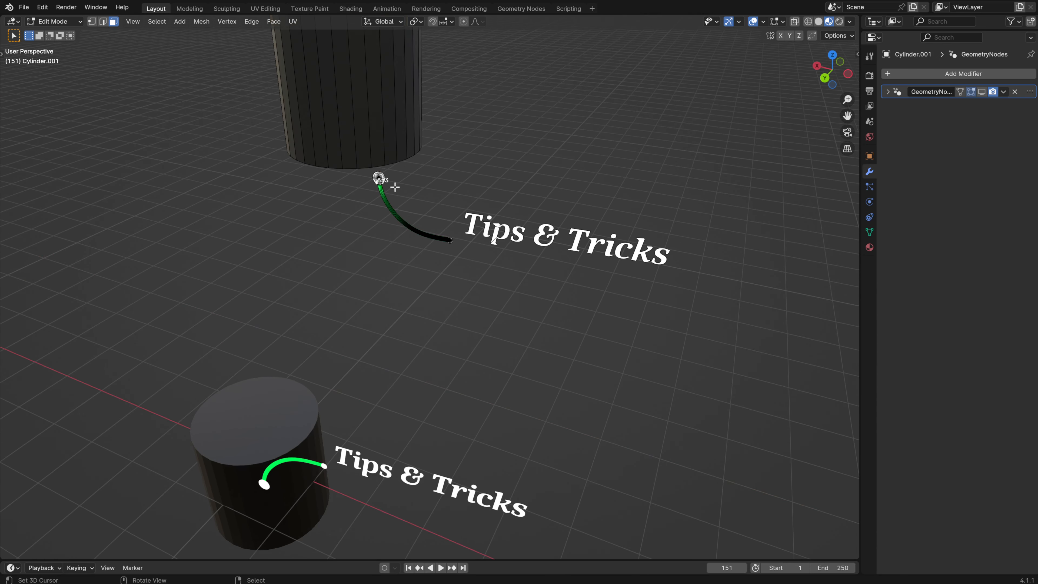
key("Tab")
scroll(399, 216, "down", 3)
mouse_move(400, 216)
middle_mouse_down()
mouse_move(419, 237)
mouse_move(454, 220)
mouse_move(415, 216)
middle_mouse_up()
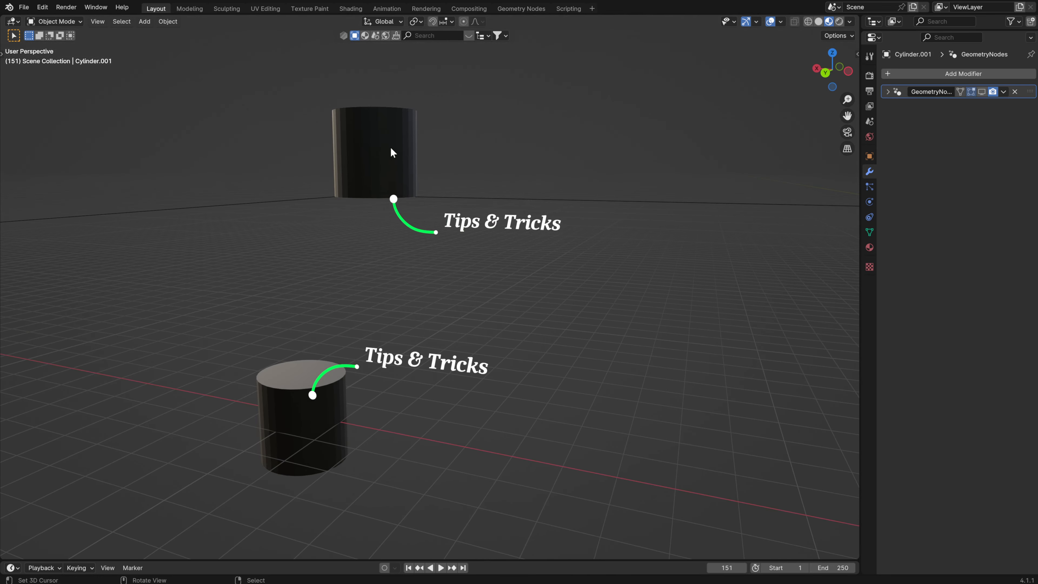
- Delete the cylinder copy, and show the original cylinder's second modifier again in the camera view
key("x")
left_click(403, 122)
left_click(324, 406)
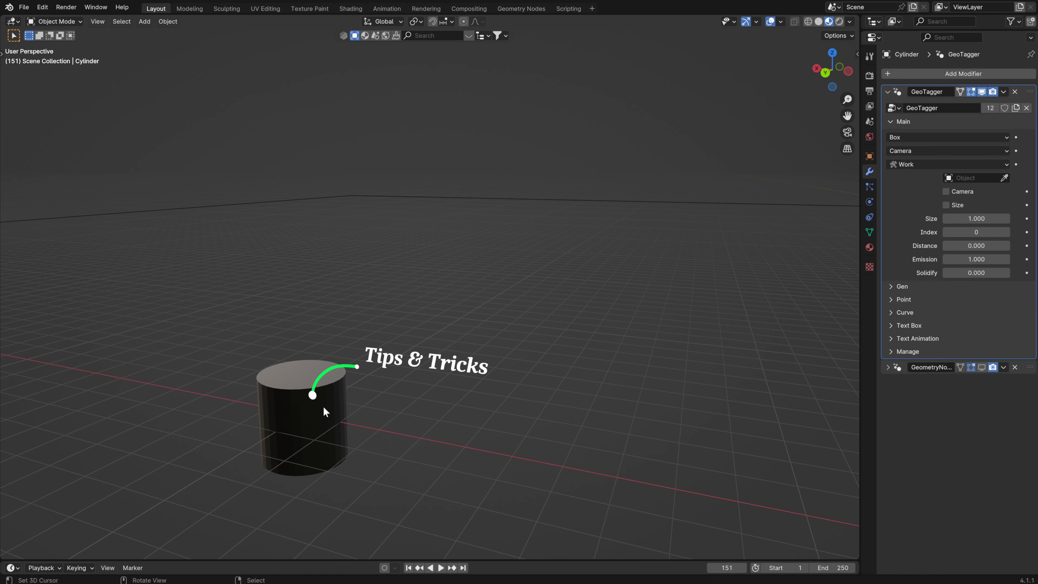
left_click(983, 367)
key("KP_0")
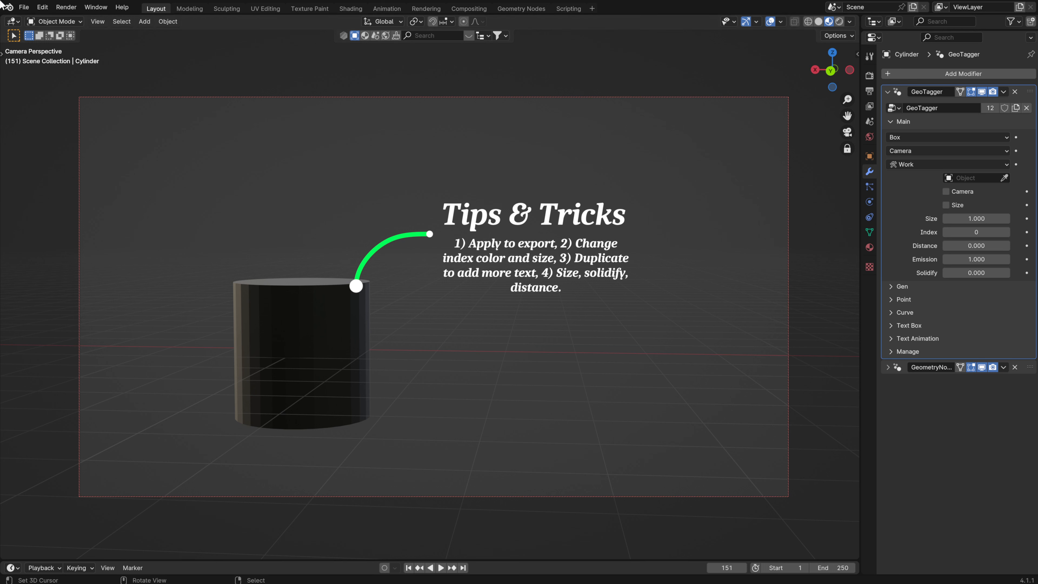
- Open the Preferences and browse the 3D Viewport theme colors down to the text and normal colors
left_click(43, 7)
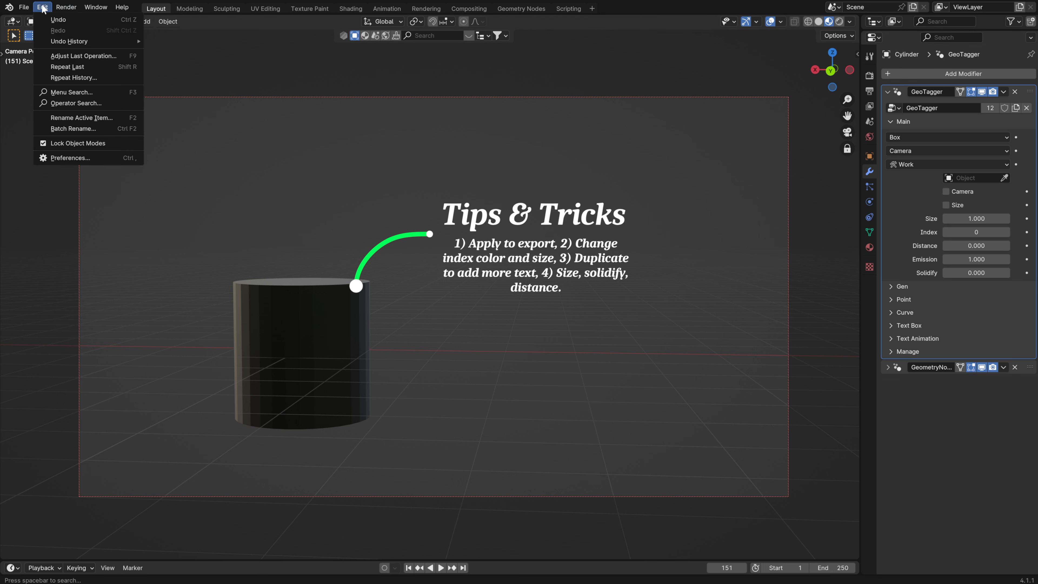
left_click(78, 158)
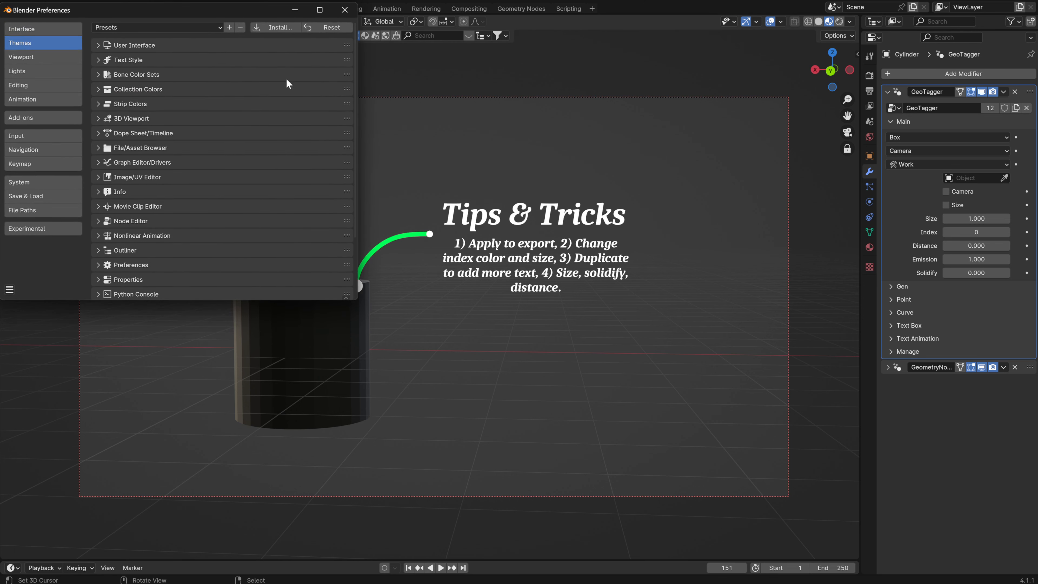
left_click_drag(239, 14, 357, 40)
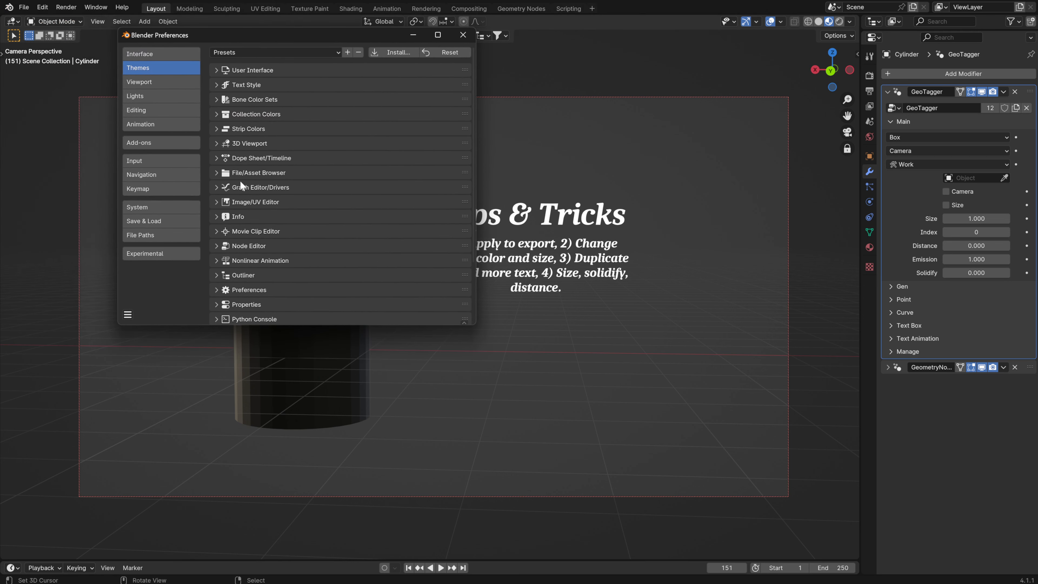
left_click(224, 143)
scroll(355, 221, "down", 10)
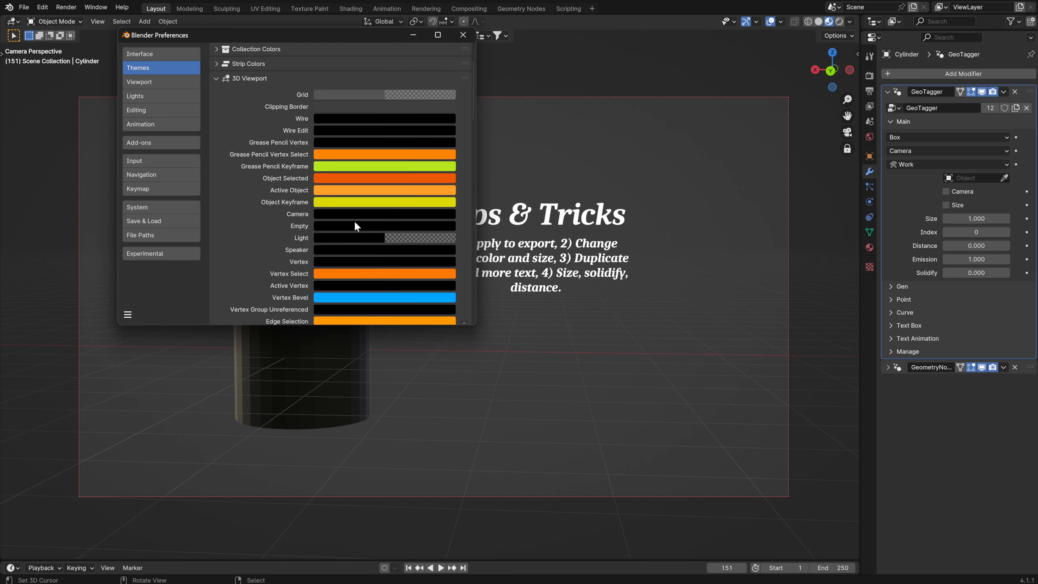
scroll(362, 217, "down", 10)
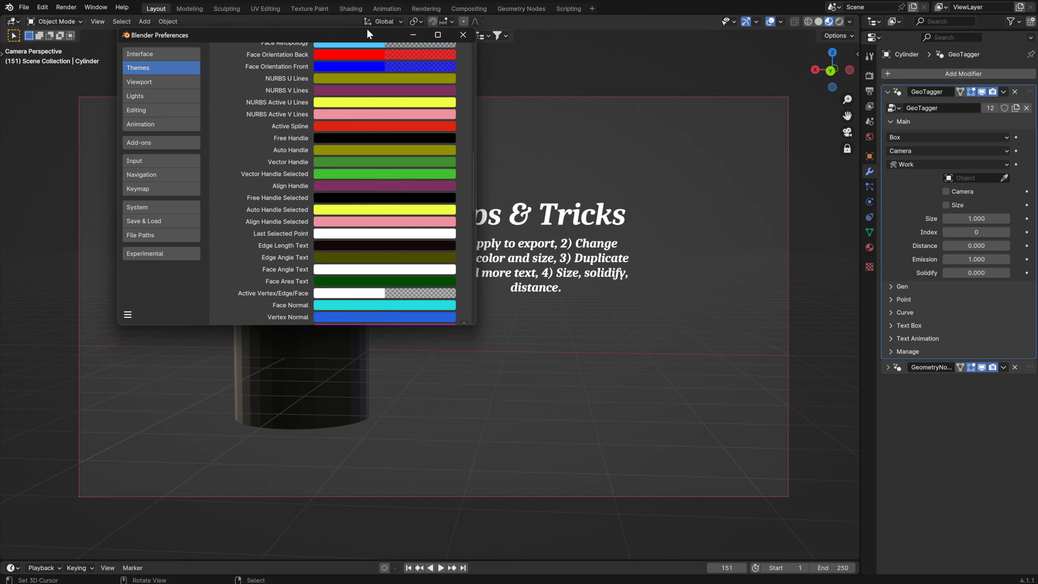
- Move the Preferences window aside and select the cylinder's top face in Edit Mode to show its index
left_click_drag(378, 36, 241, 107)
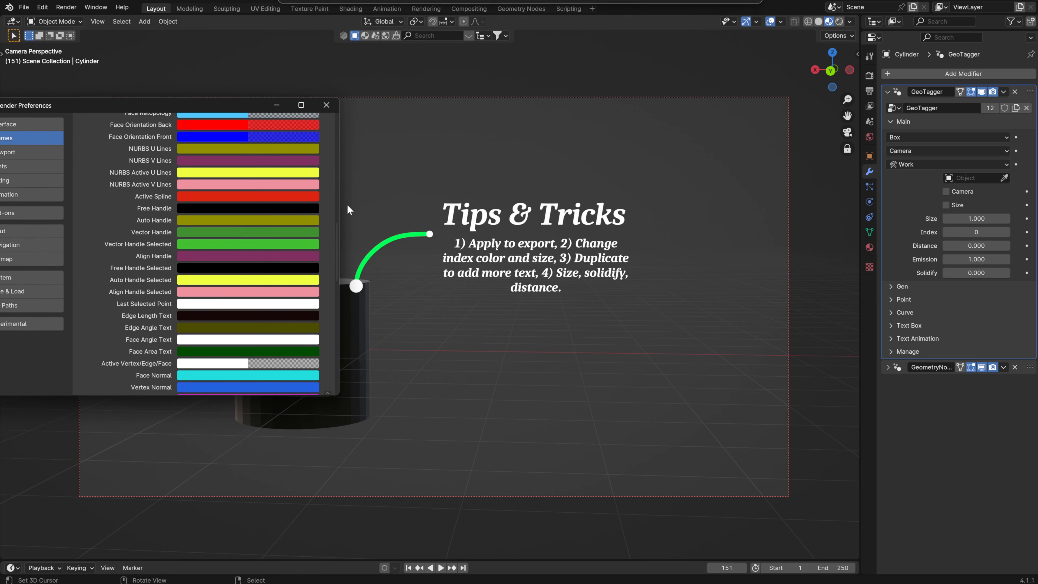
middle_click_drag(393, 195, 551, 346)
scroll(523, 356, "up", 4)
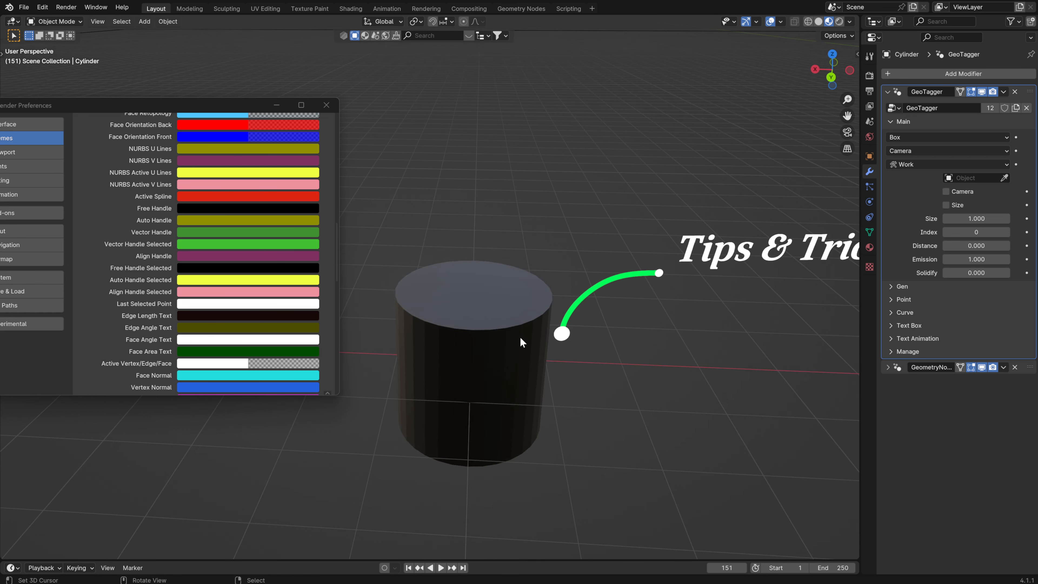
key("Tab")
key("3")
left_click(477, 287)
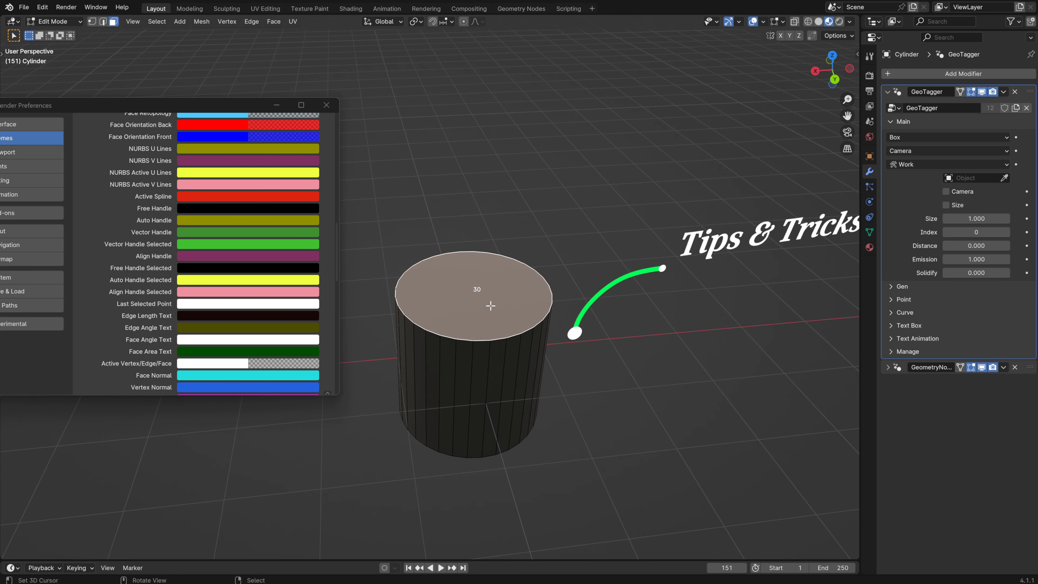
- Try a yellow Face Angle Text color with hue 0.188 and saturation 0.878, and collapse the 3D Viewport theme section
scroll(469, 283, "up", 2)
scroll(234, 301, "down", 10)
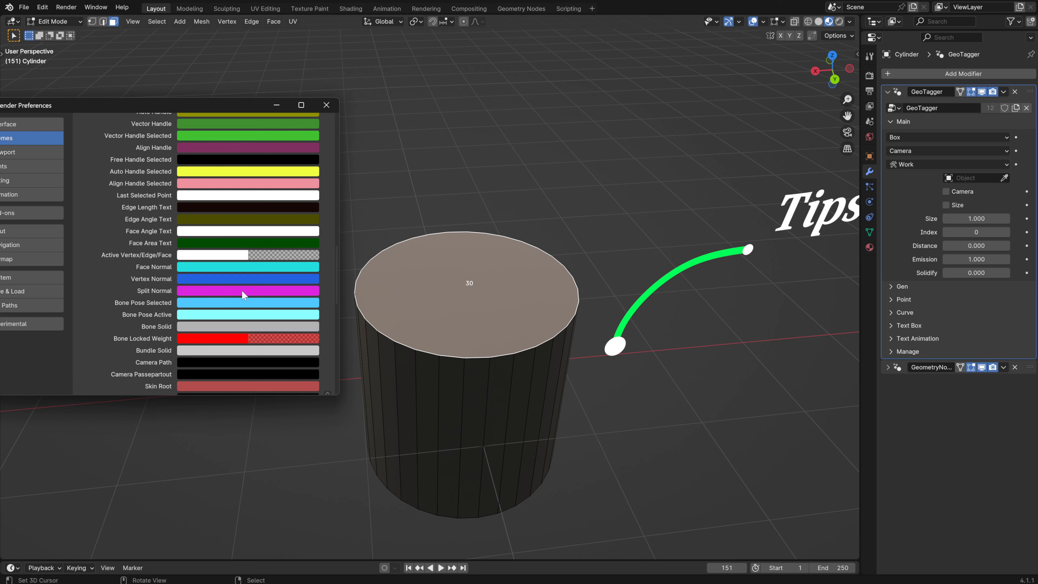
scroll(243, 287, "up", 10)
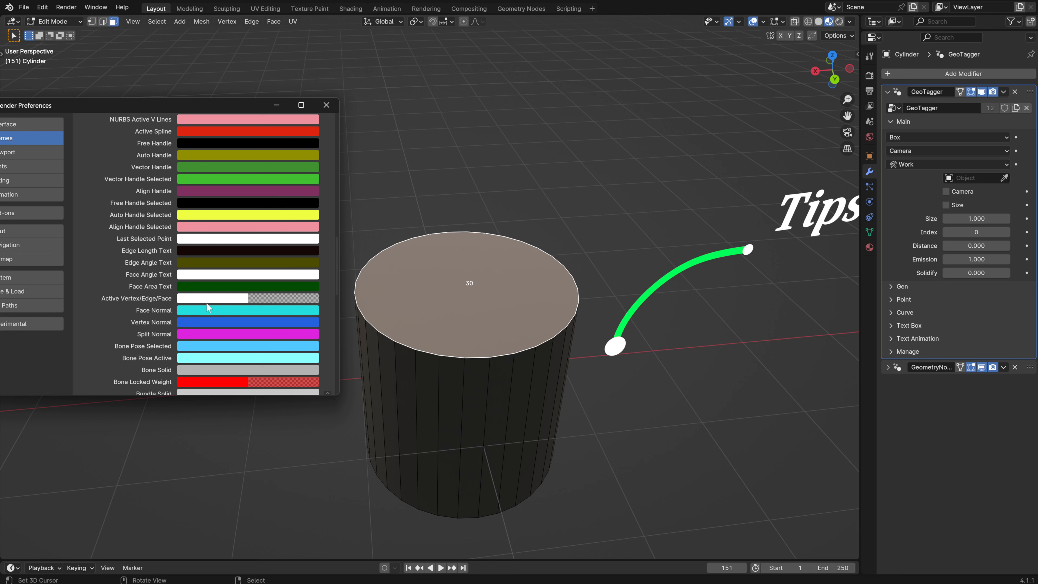
left_click(198, 278)
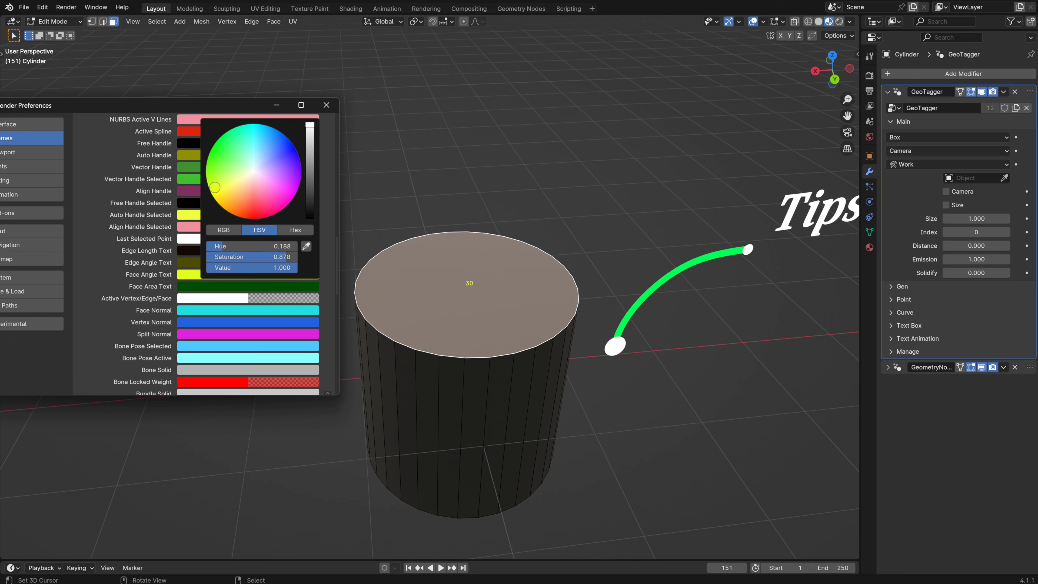
scroll(139, 243, "up", 20)
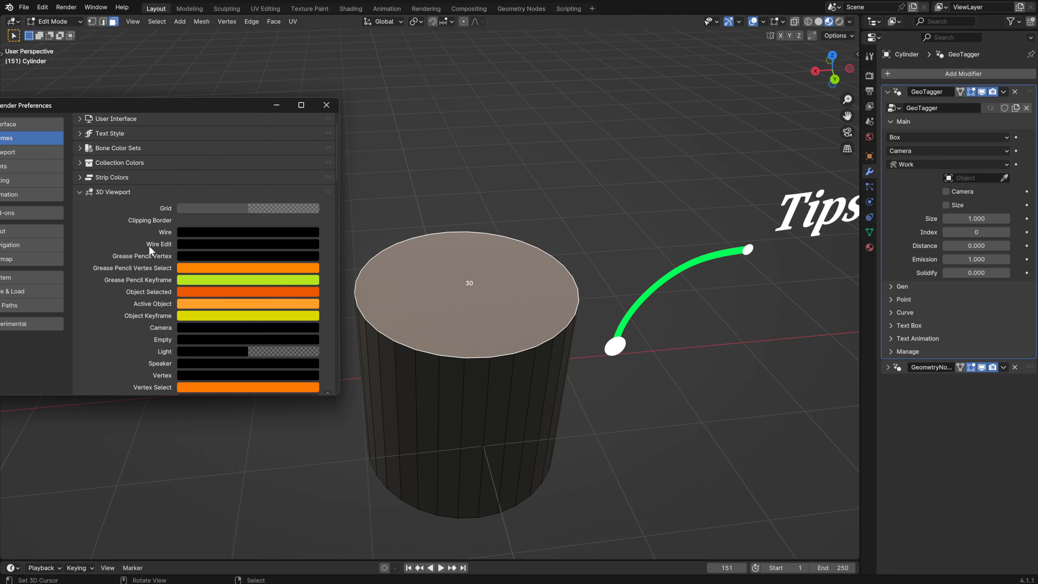
left_click(78, 215)
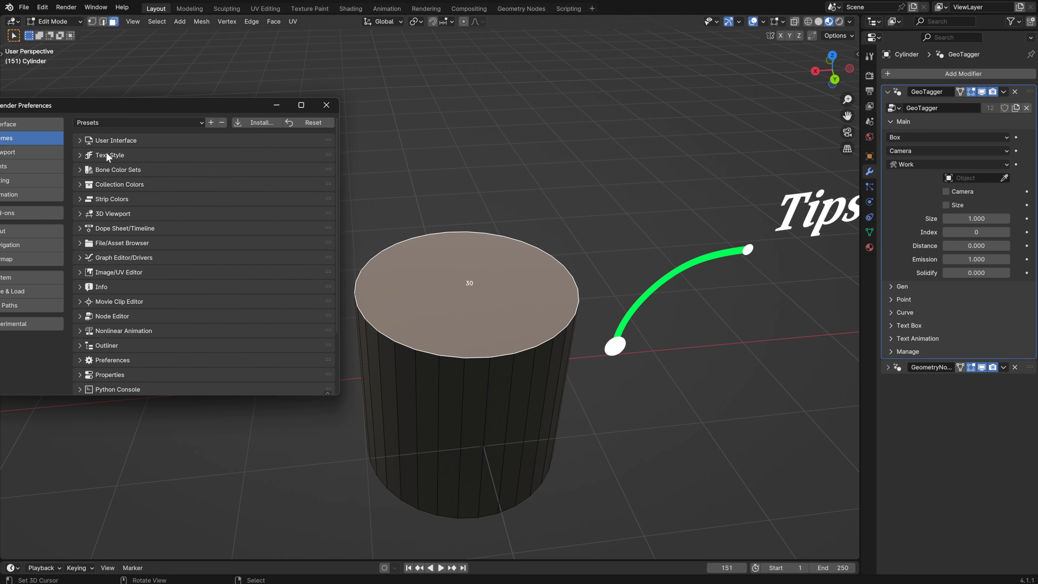
- Try a Widget Label text size of 13.4 points in the Text Style theme, and set it back to 11
left_click_drag(101, 103, 166, 95)
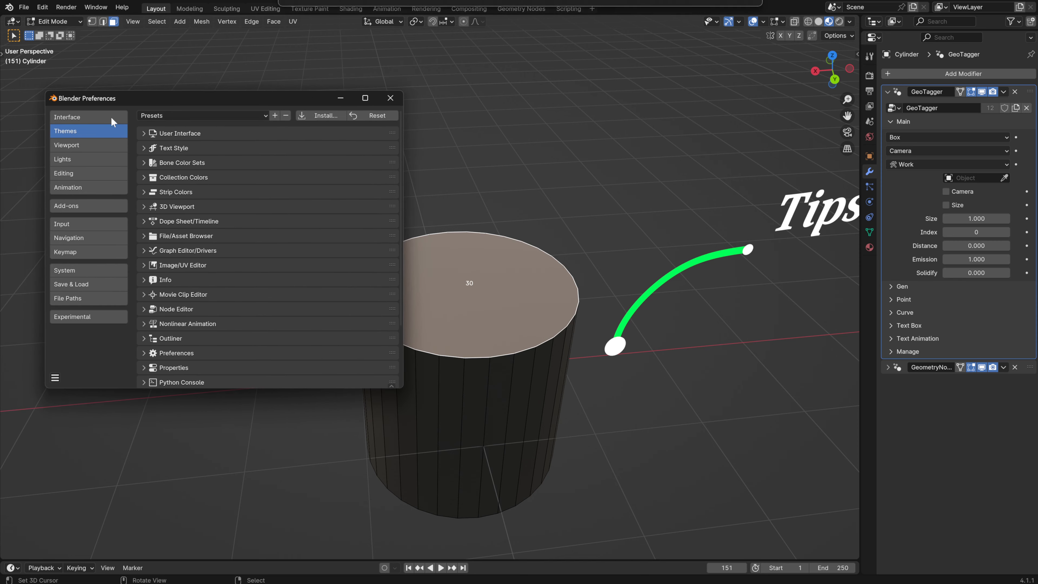
left_click(145, 149)
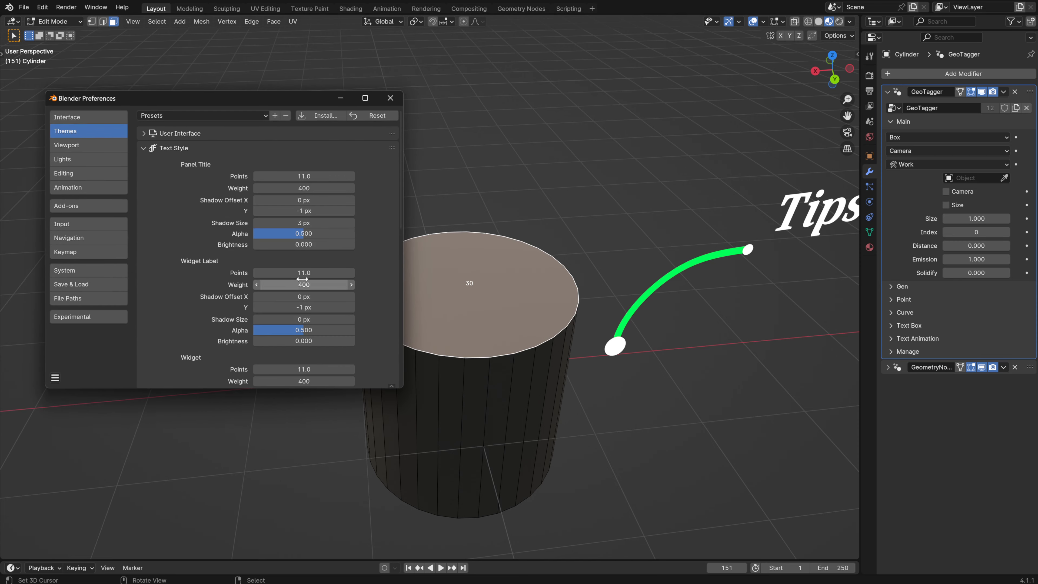
mouse_move(304, 273)
left_mouse_down()
mouse_move(332, 273)
mouse_move(291, 273)
mouse_move(331, 273)
mouse_move(300, 273)
mouse_move(311, 273)
left_mouse_up()
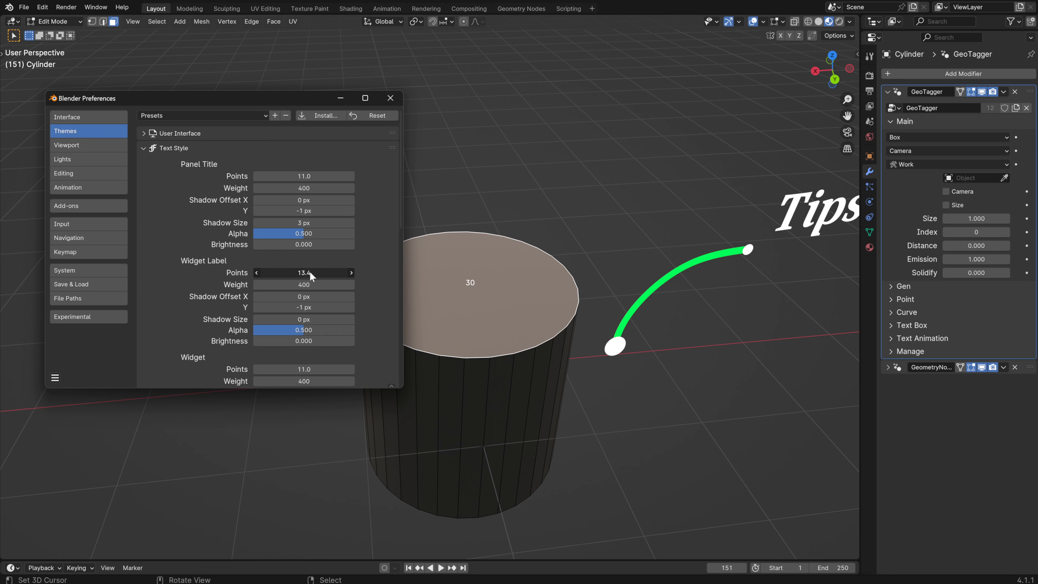
left_click(310, 273)
type("11")
key("Return")
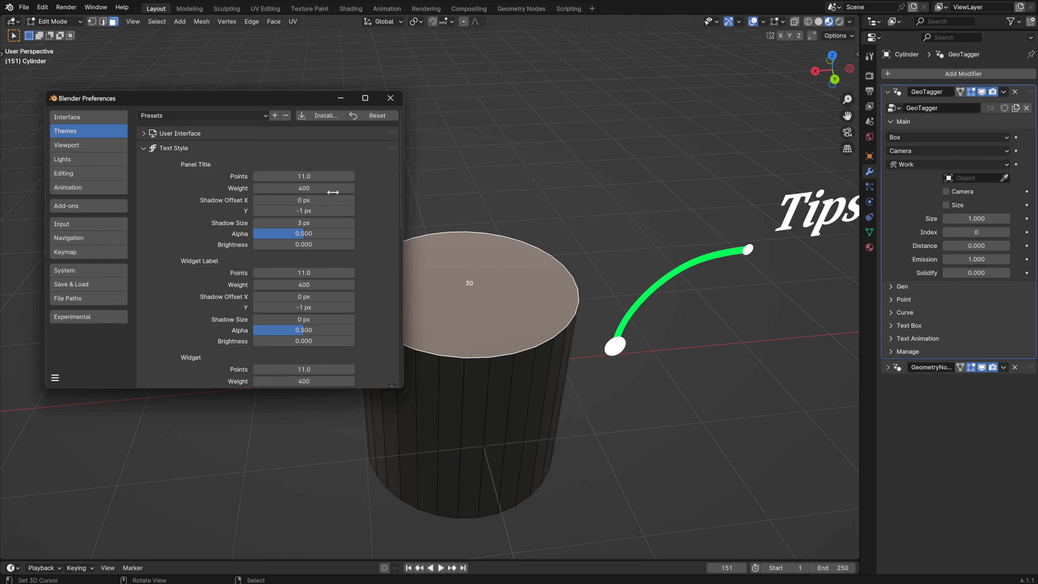
- Close the Preferences and return to Object Mode in the camera view
left_click(390, 99)
key("Tab")
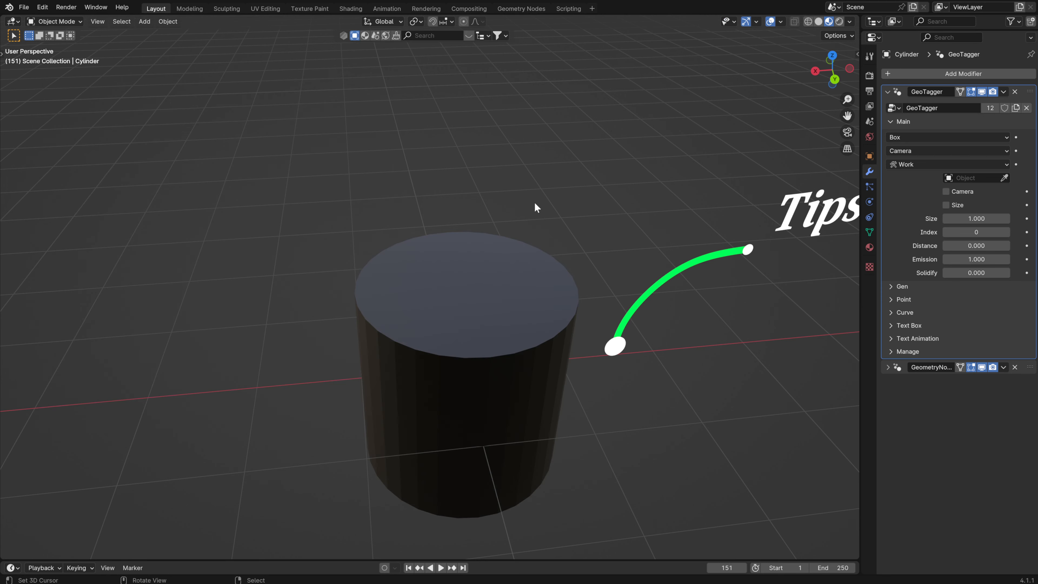
key("KP_0")
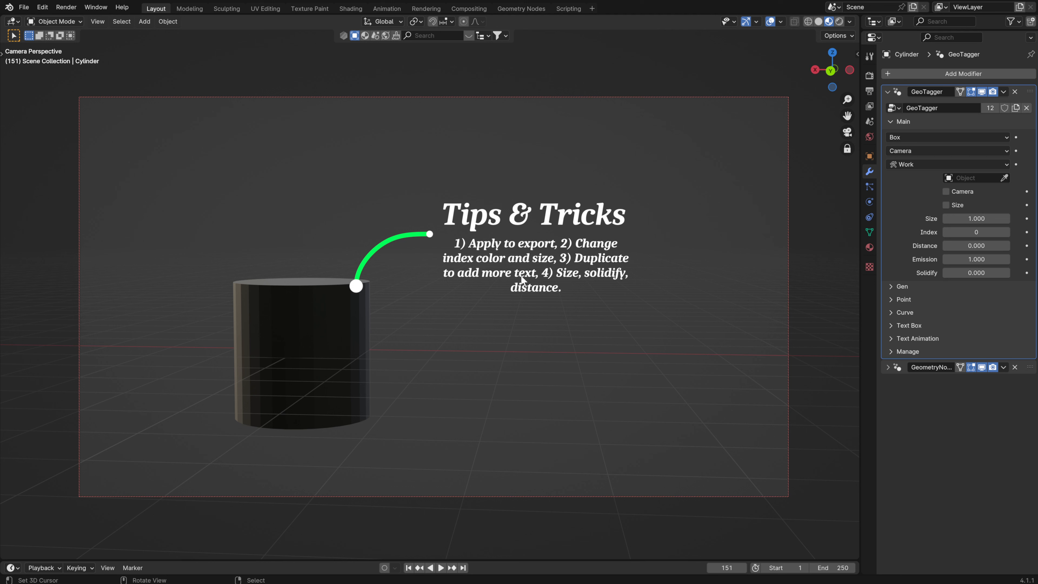
- Duplicate the cylinder's GeoTagger modifier, and hide the original and the description text modifier in the viewport
left_click(891, 122)
left_click(889, 91)
left_click(982, 106)
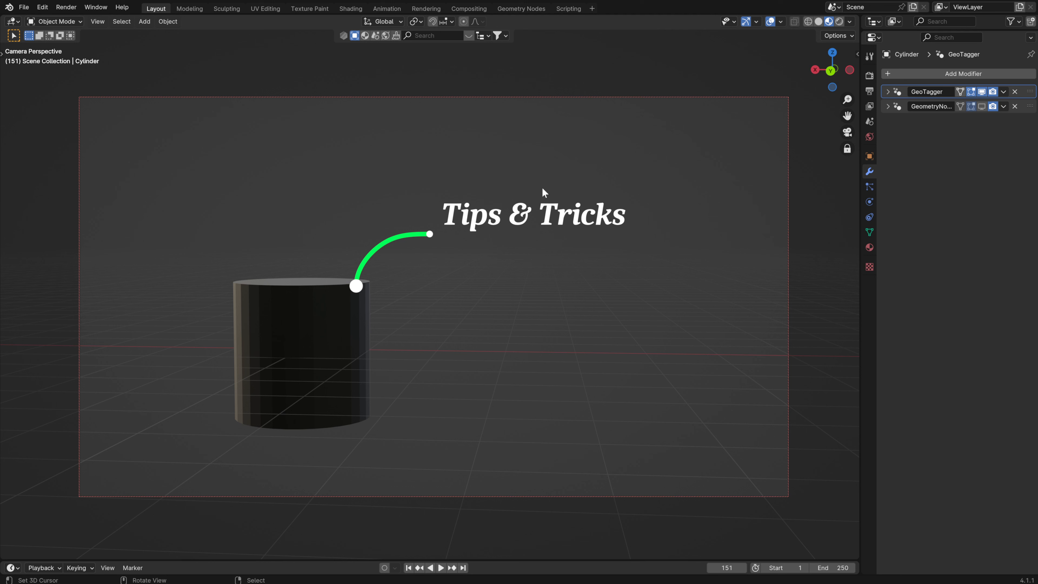
left_click(1004, 92)
left_click(948, 114)
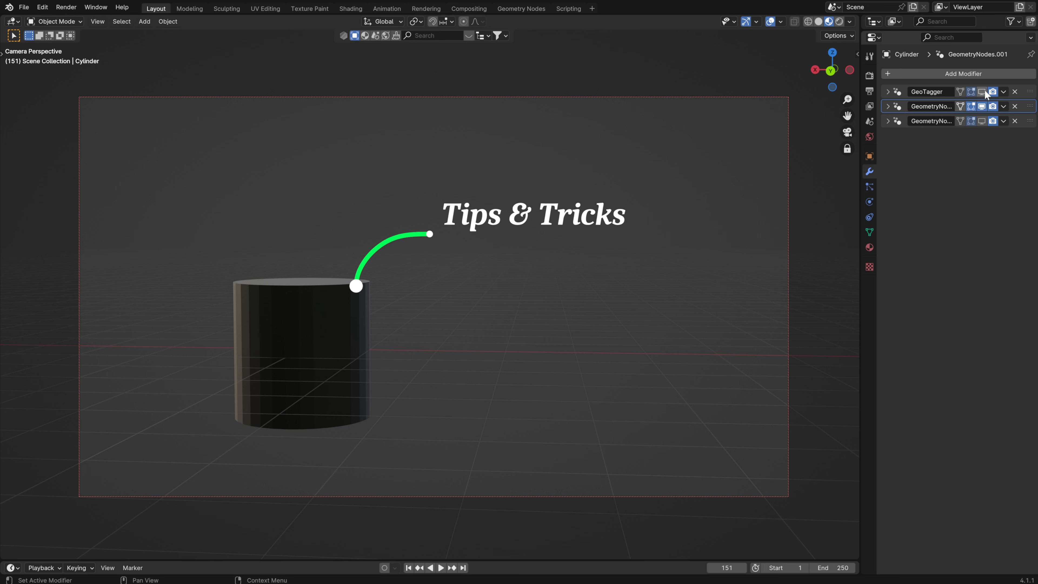
- Change the duplicated GeoTagger modifier's text to "zer ze r er" and lower its text height to -0.392
left_click(890, 106)
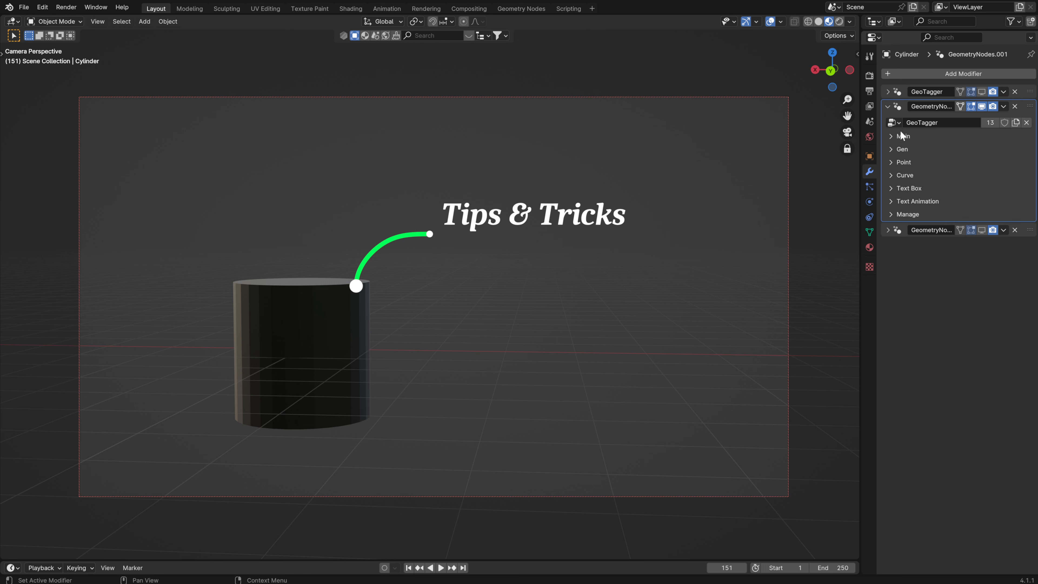
left_click(898, 188)
left_click(915, 204)
type("z")
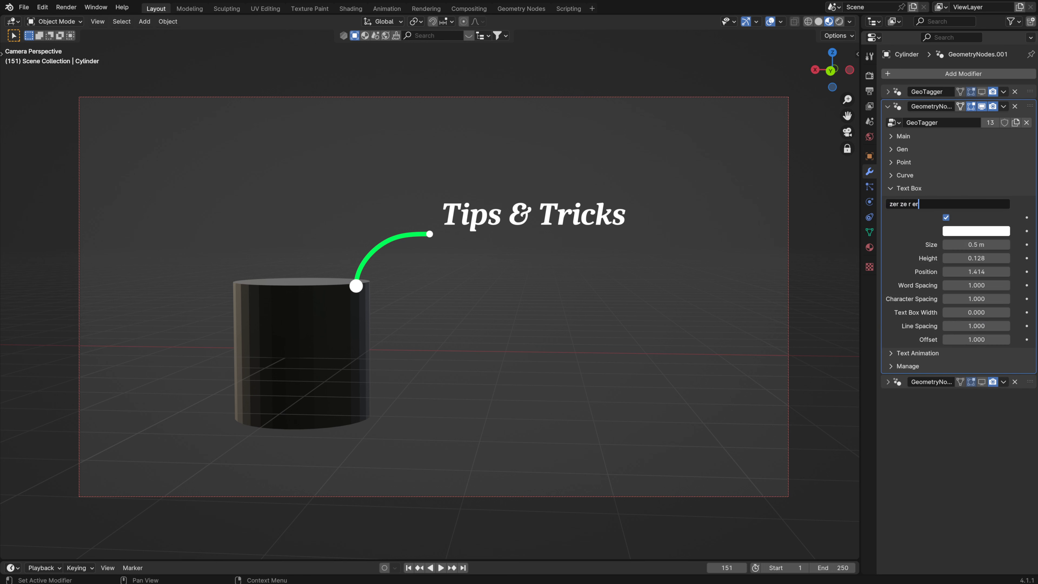
type("er ze r er")
key("Return")
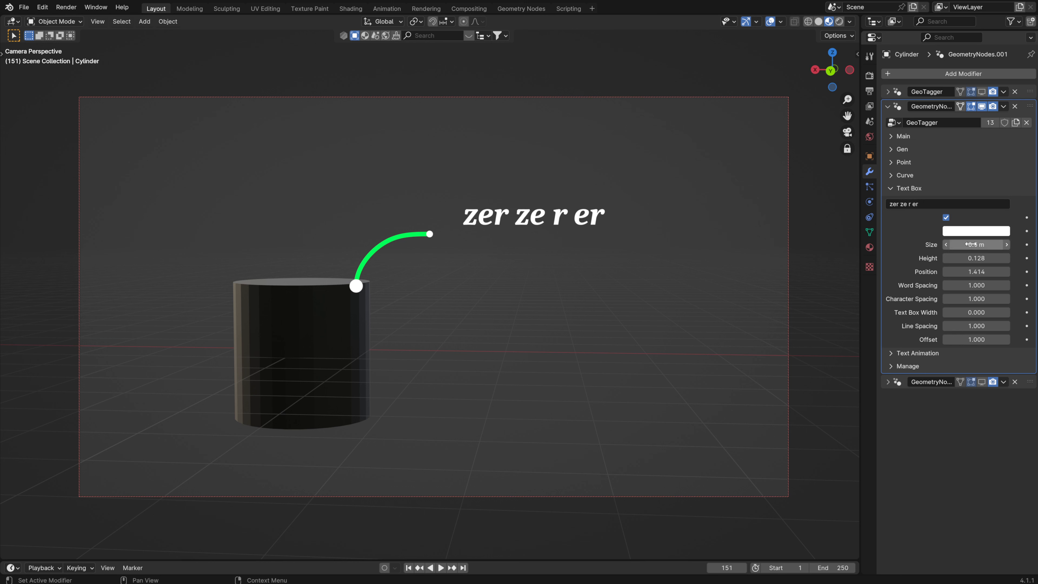
left_click_drag(976, 258, 953, 258)
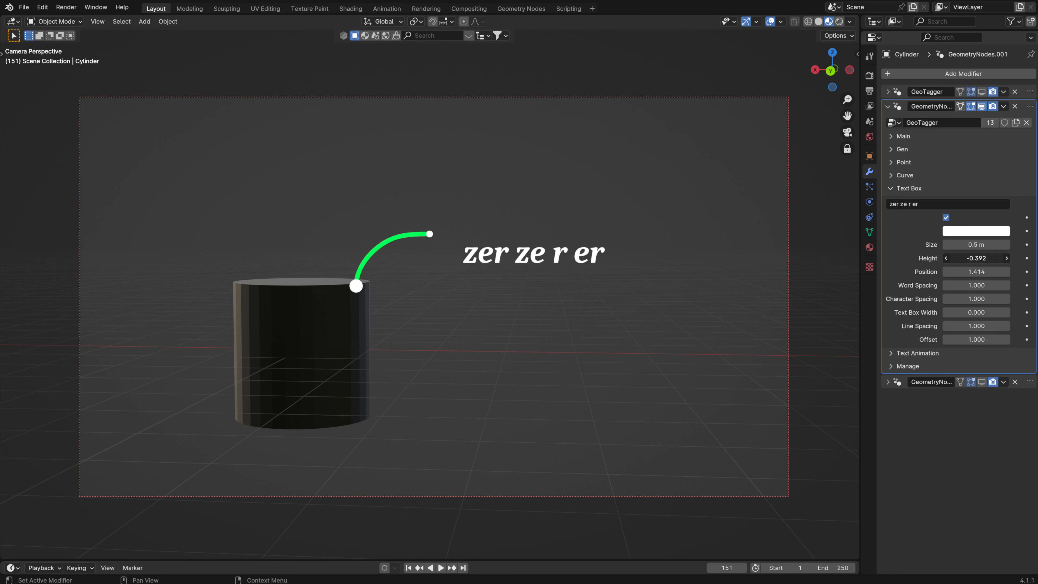
- Show the original title tag again, and swap the duplicate for the description by deleting it and re-enabling the description text modifier
left_click(982, 91)
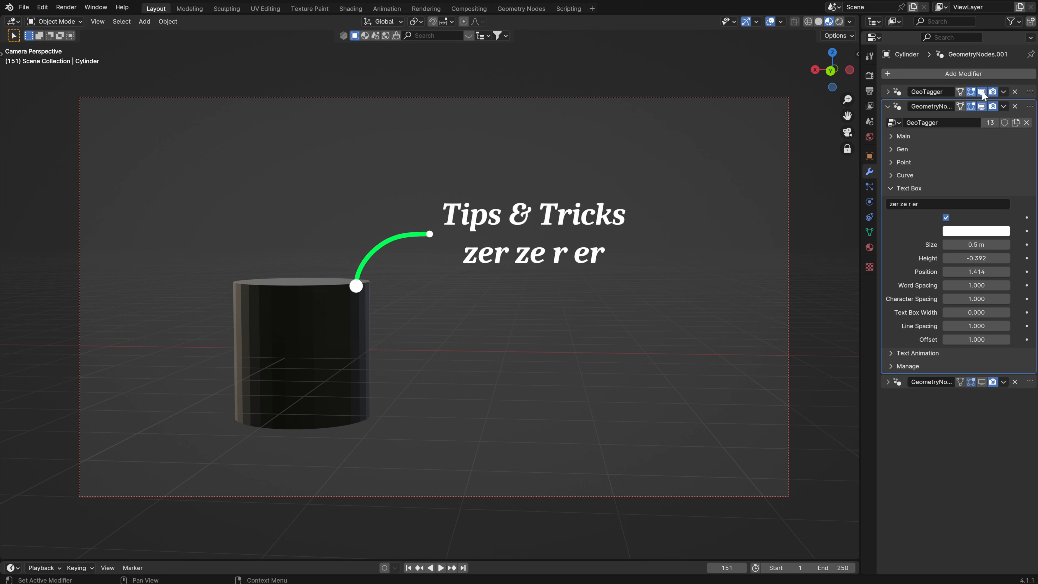
left_click(1014, 106)
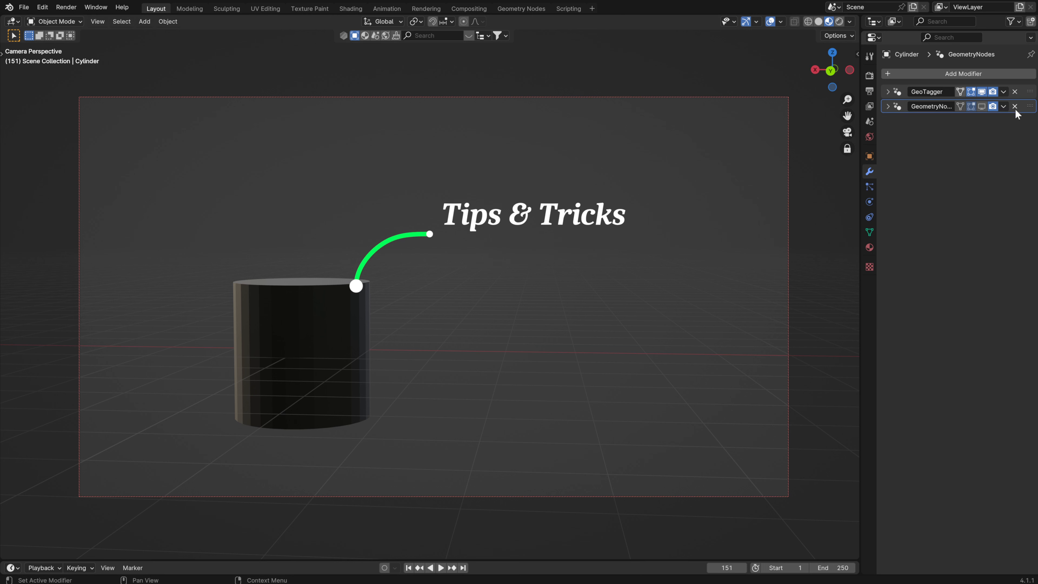
left_click(982, 106)
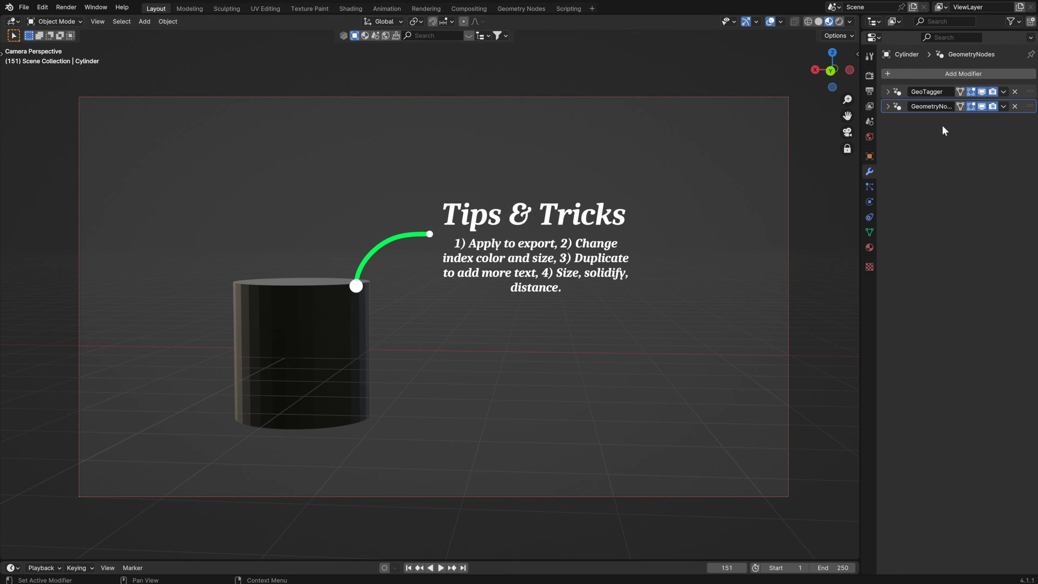
- Expand the Main settings of the cylinder's GeoTagger title modifier
left_click(899, 92)
left_click(888, 92)
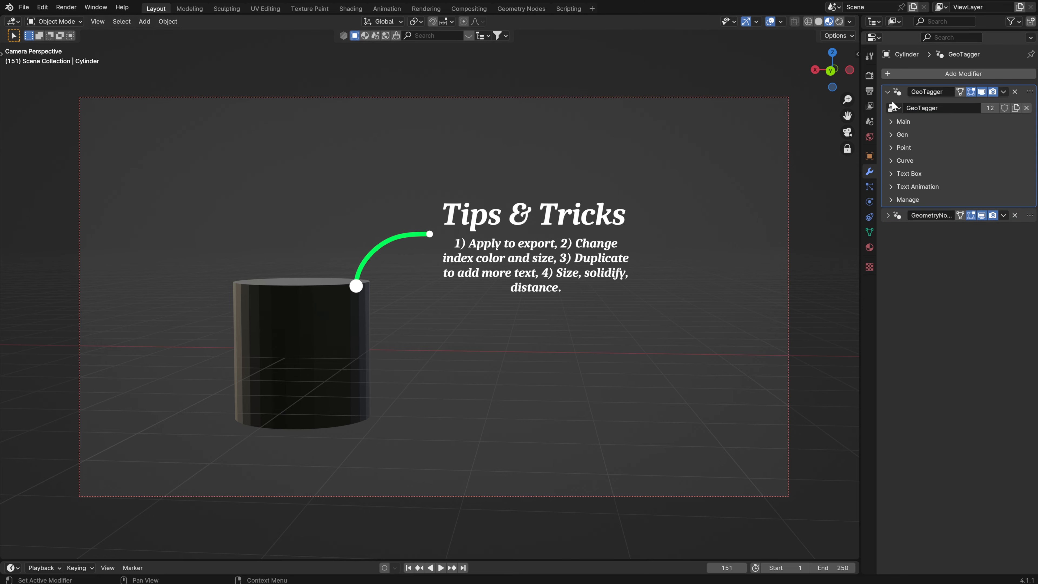
mouse_move(383, 303)
middle_mouse_down()
mouse_move(397, 332)
mouse_move(388, 323)
middle_mouse_up()
left_click(893, 122)
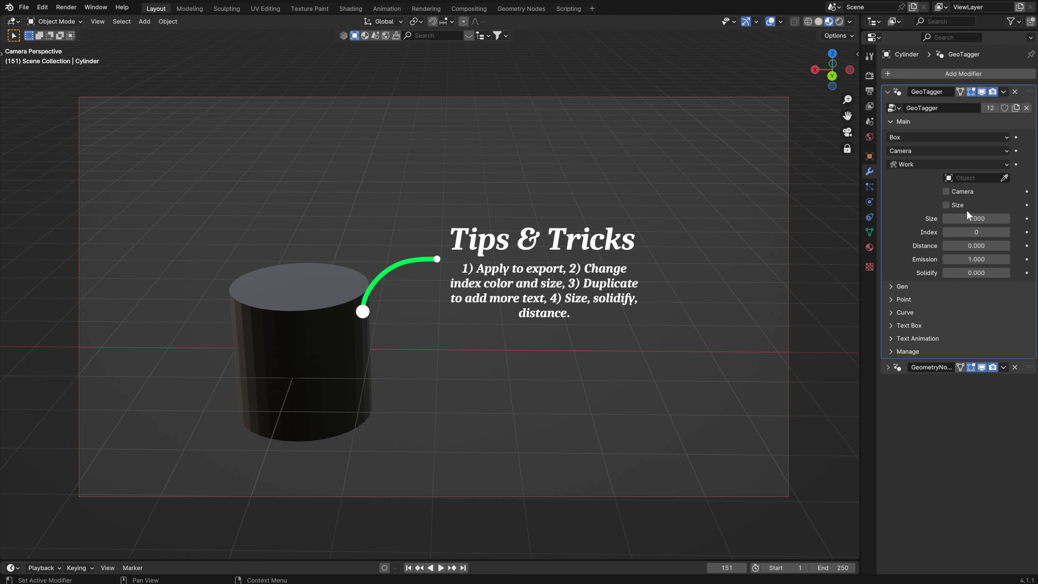
scroll(467, 347, "down", 4)
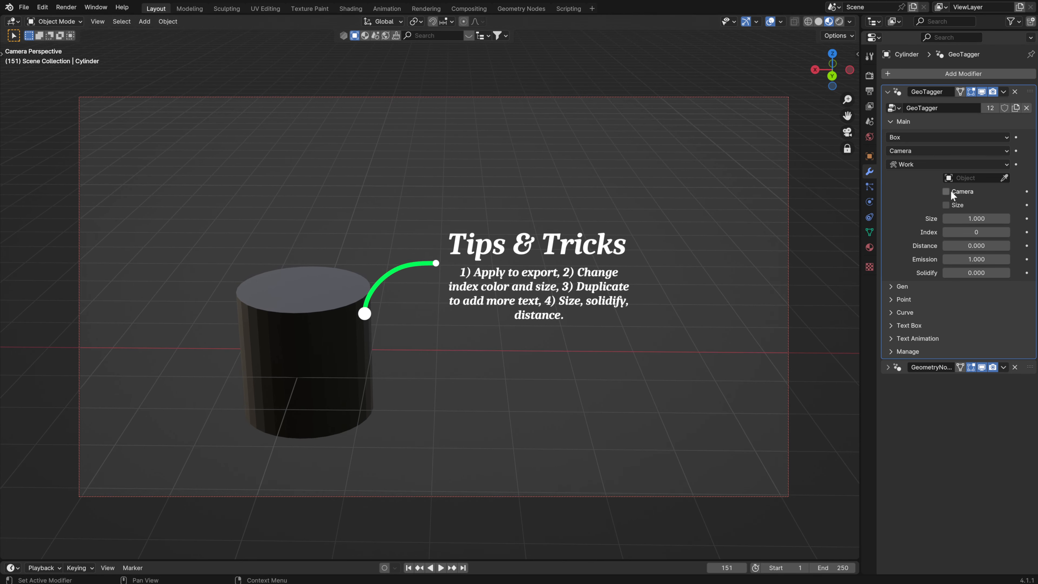
- Try scaling the cylinder with the title tag's Size option disabled, and again with it enabled
middle_click_drag(468, 347, 590, 326, "shift")
middle_click_drag(292, 350, 497, 321)
key("s")
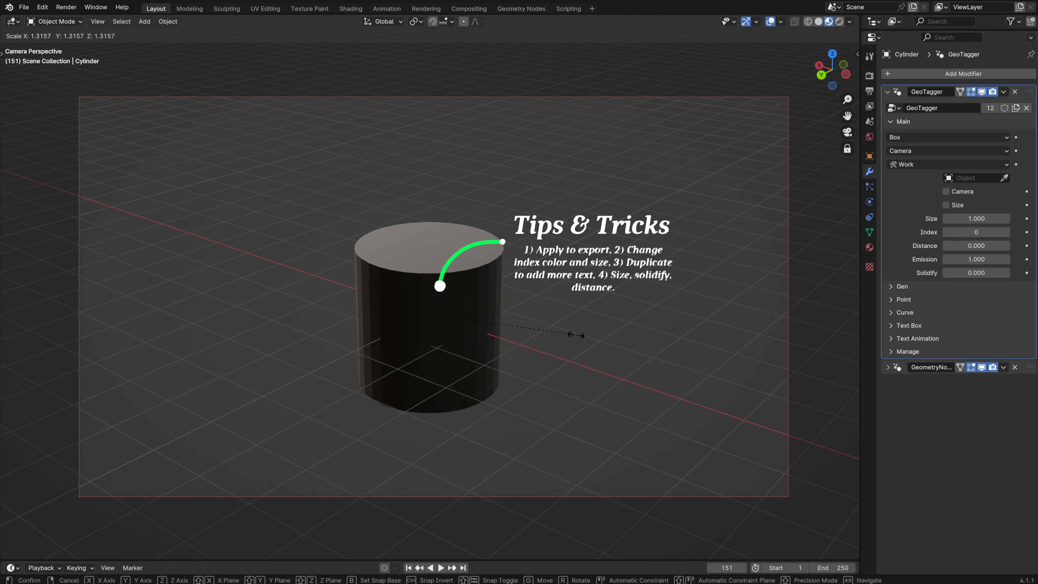
left_click(592, 336)
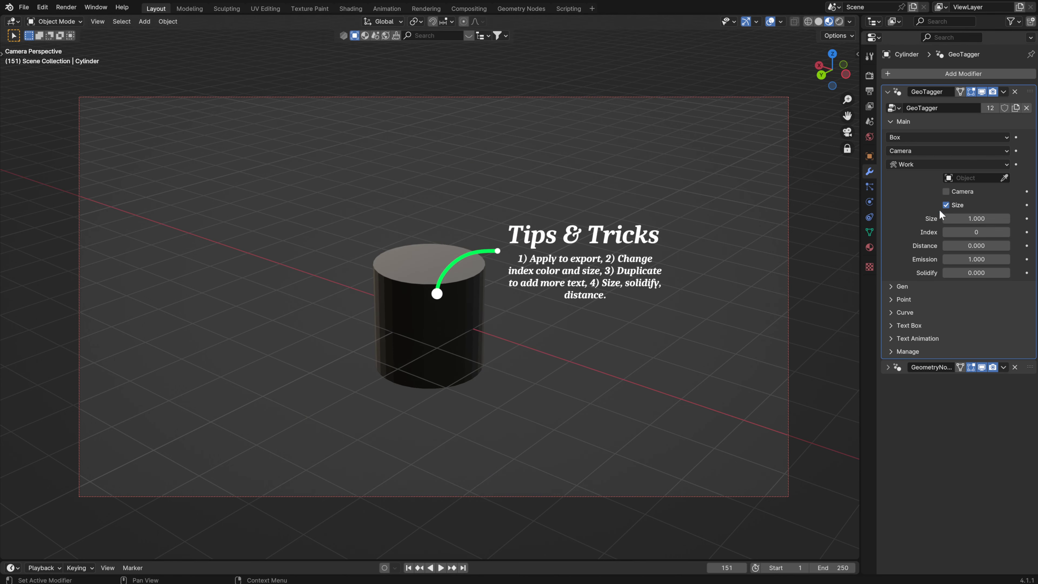
key("s")
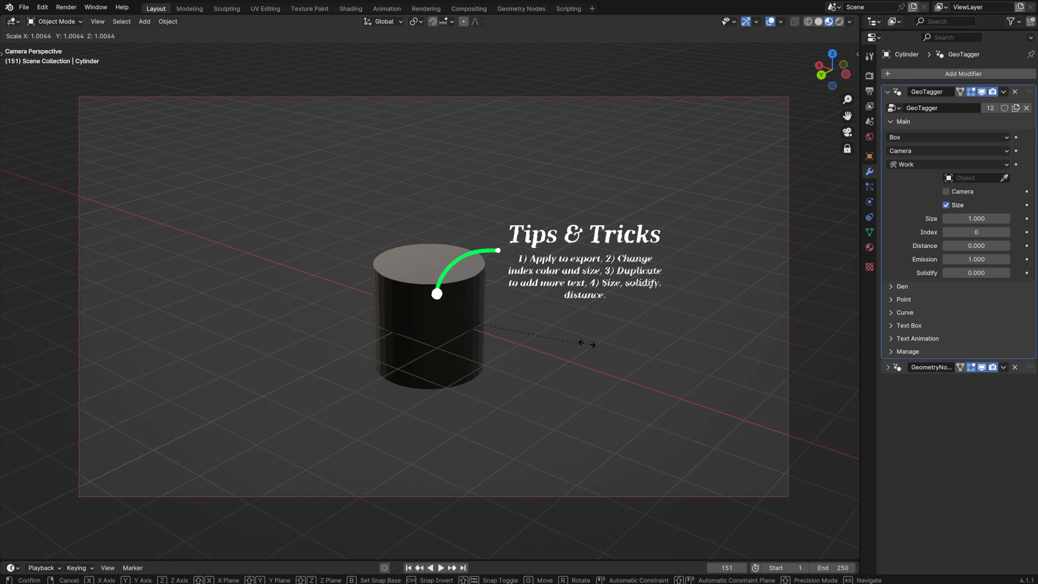
right_click(603, 344)
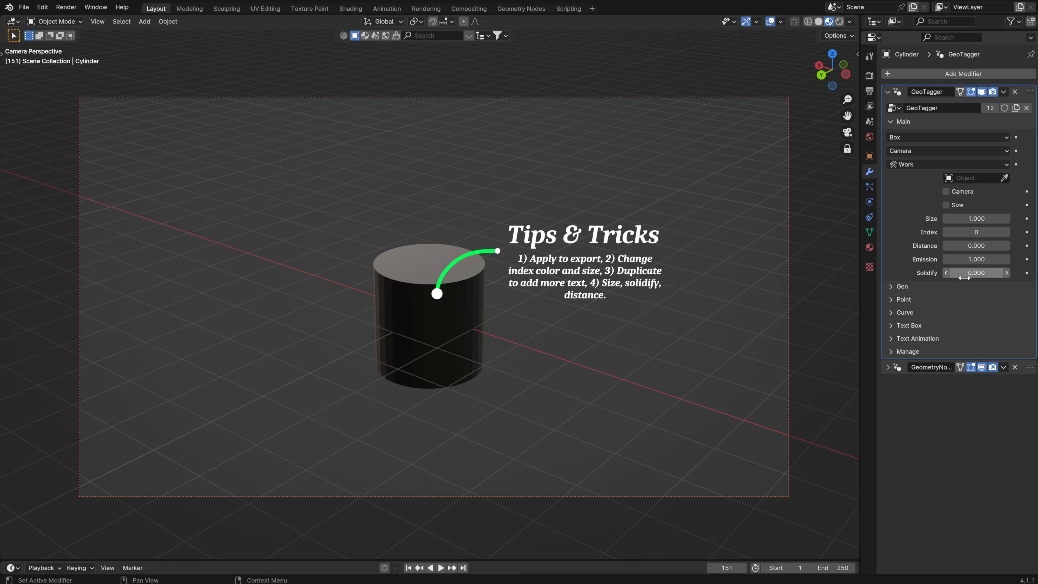
- Try Solidify 5.090 with Emission 0 on the title tag, and return them to 0 and 1
left_click_drag(970, 272, 944, 259)
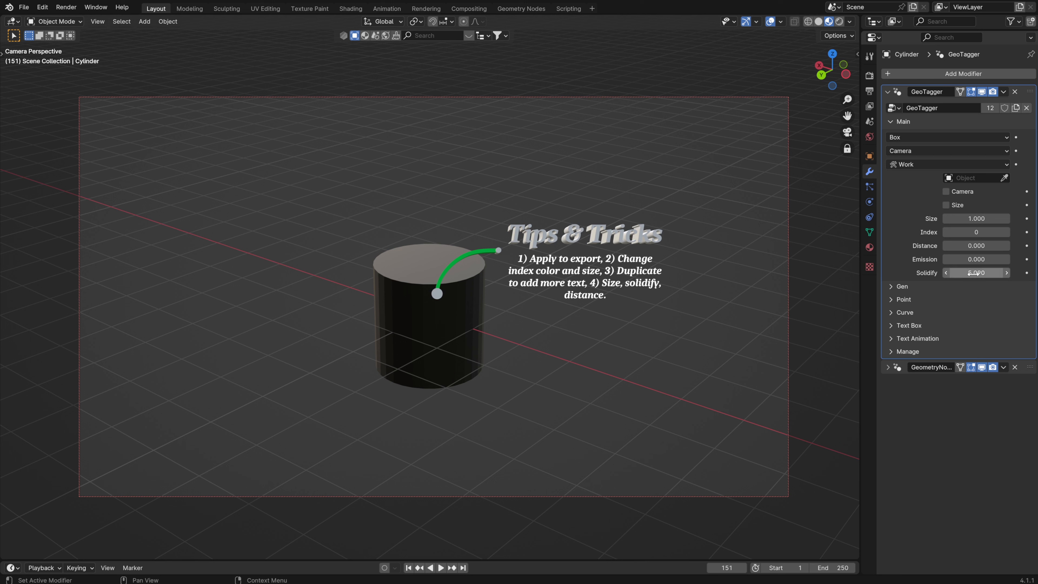
left_click_drag(974, 276, 973, 275)
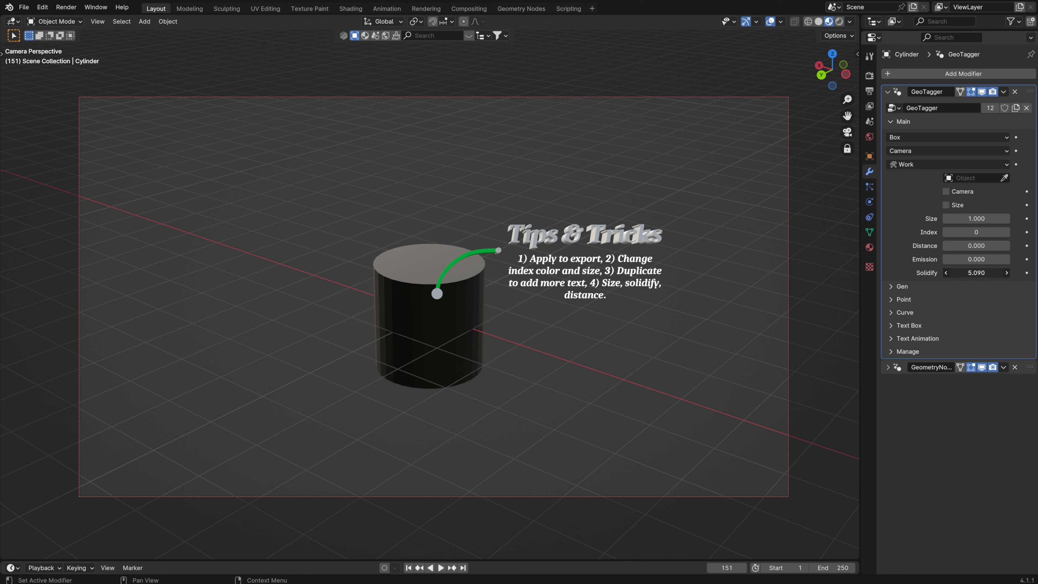
key("Return")
right_click(975, 258)
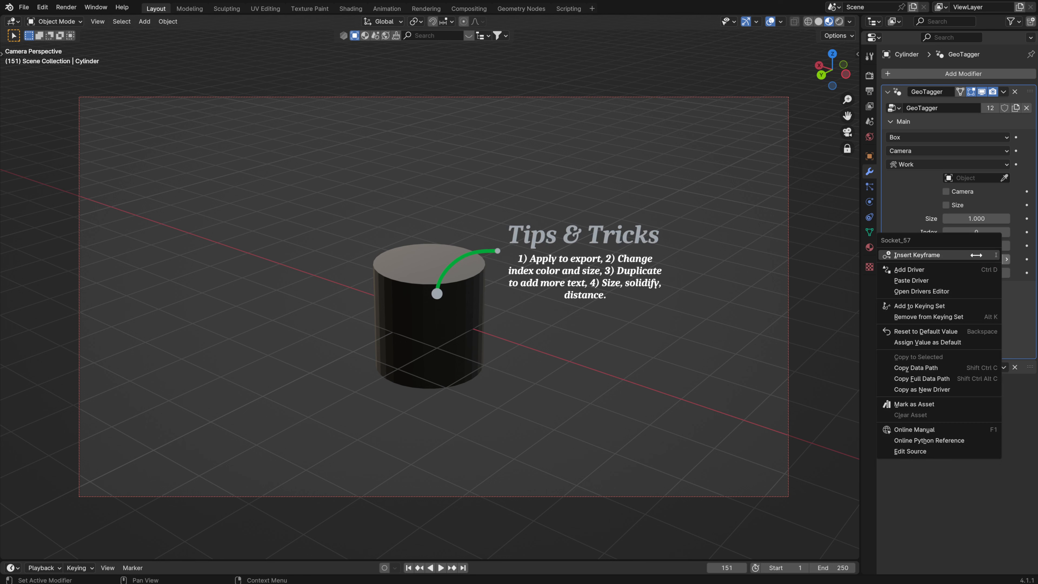
left_click(898, 331)
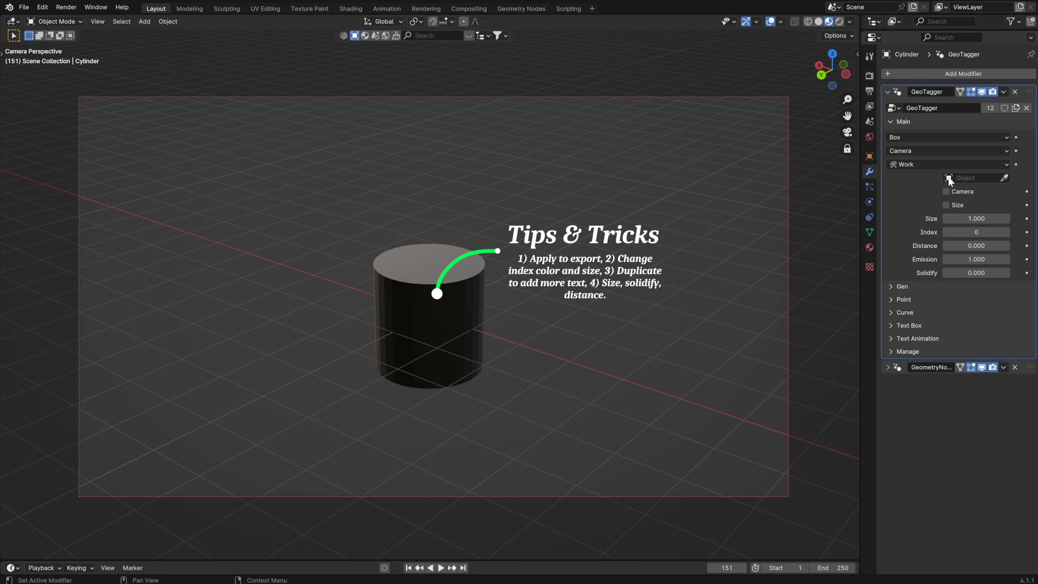
- Try the Object orientation on the title tag, and switch it back to Camera
left_click(912, 152)
left_click(899, 178)
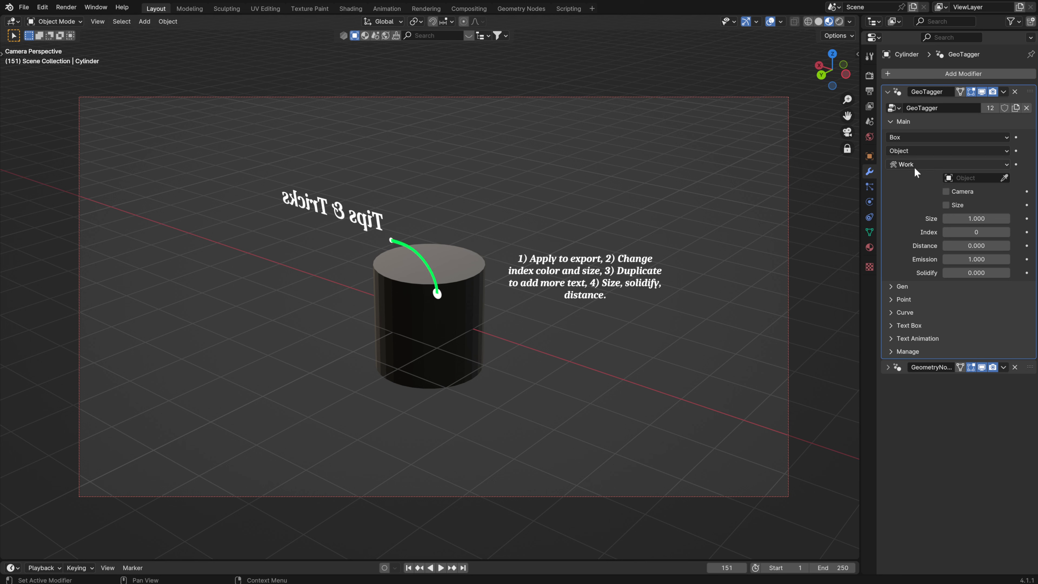
left_click(908, 152)
left_click(912, 190)
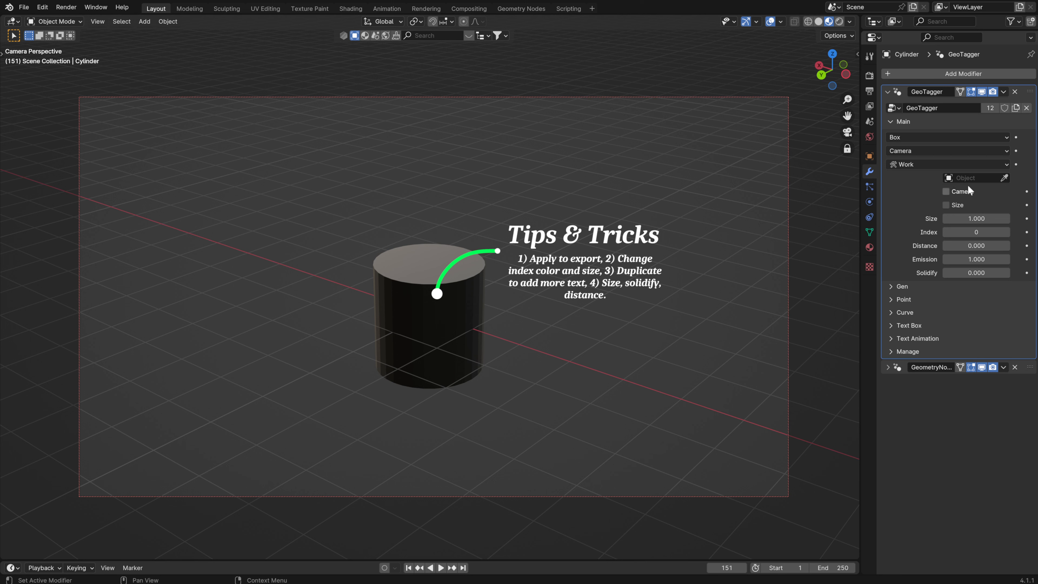
- Try attaching the title tag by Vertice, and set it to Face with index 30 on the cylinder's top
middle_click_drag(431, 336, 464, 271)
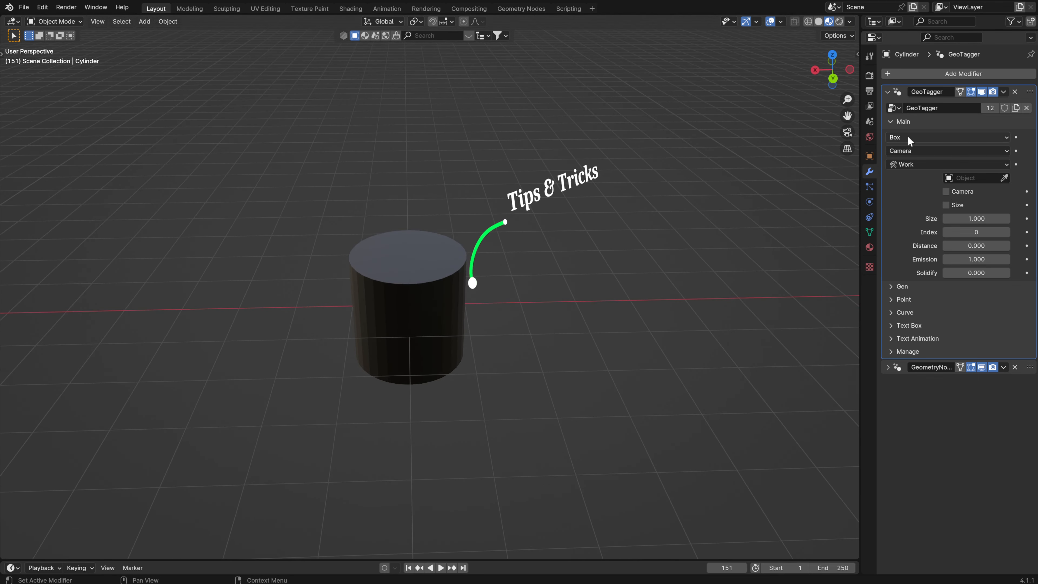
left_click(908, 136)
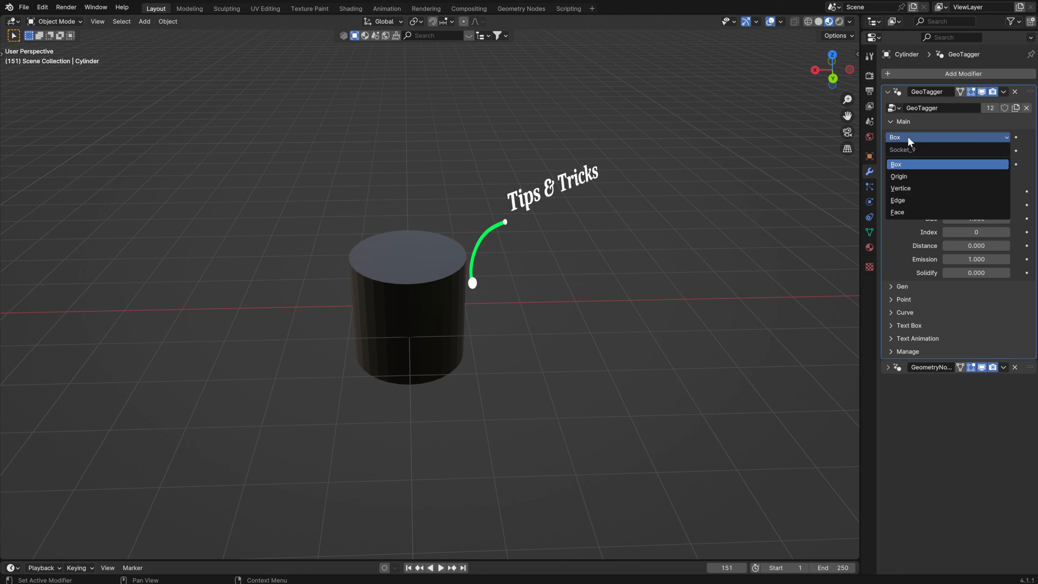
left_click(905, 188)
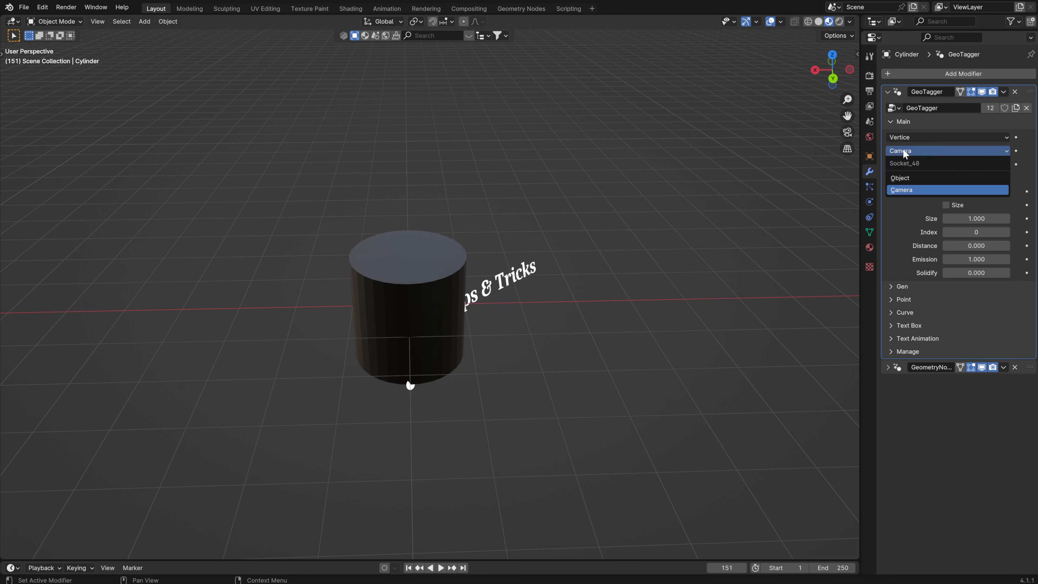
left_click(901, 138)
left_click(905, 212)
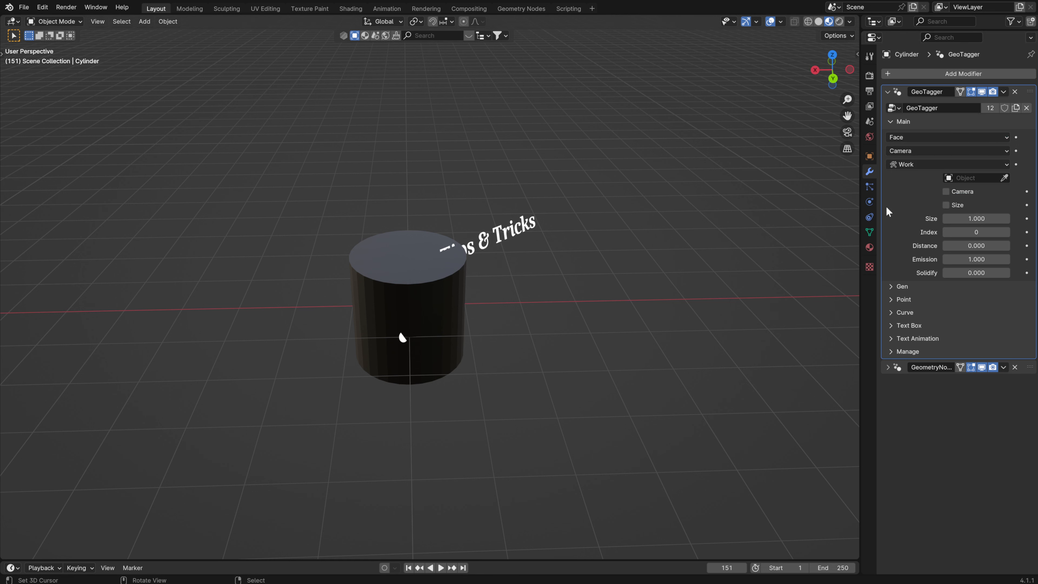
left_click_drag(977, 232, 1006, 237)
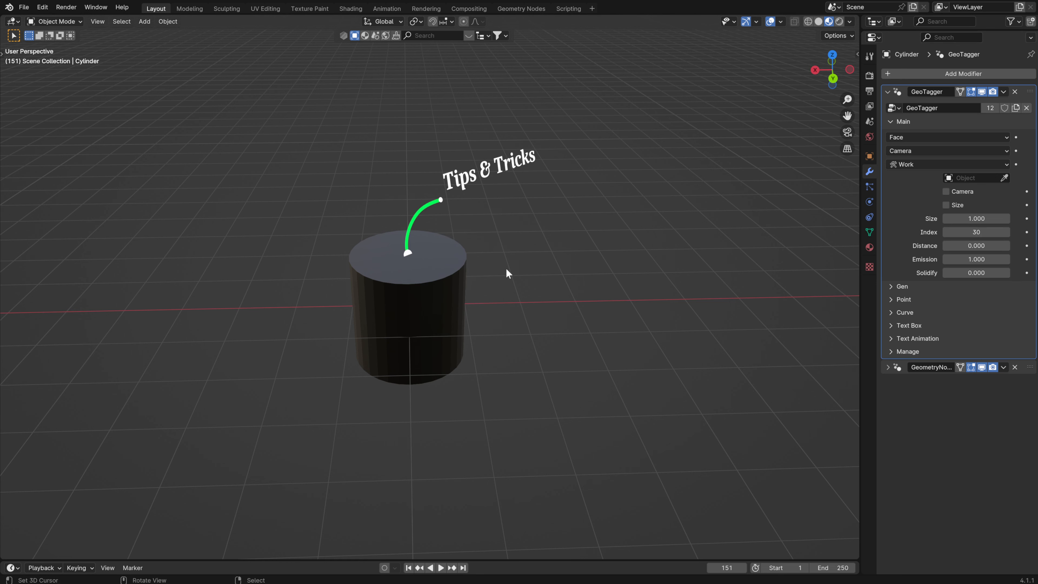
- Offset the title tag from the top face with a Distance of 0.140, and return to the camera view
middle_click_drag(507, 270, 423, 273)
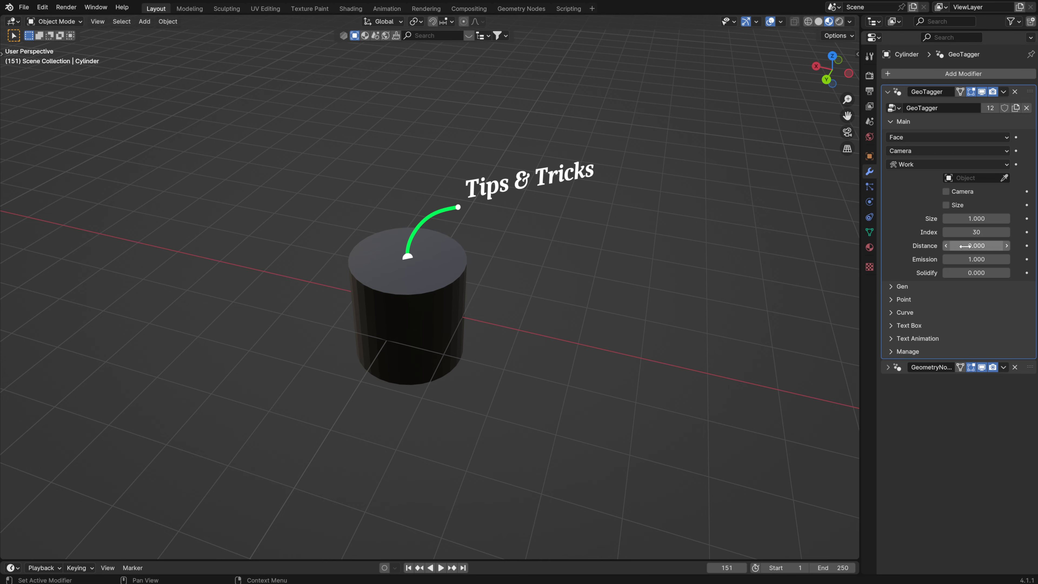
left_click_drag(965, 246, 985, 246)
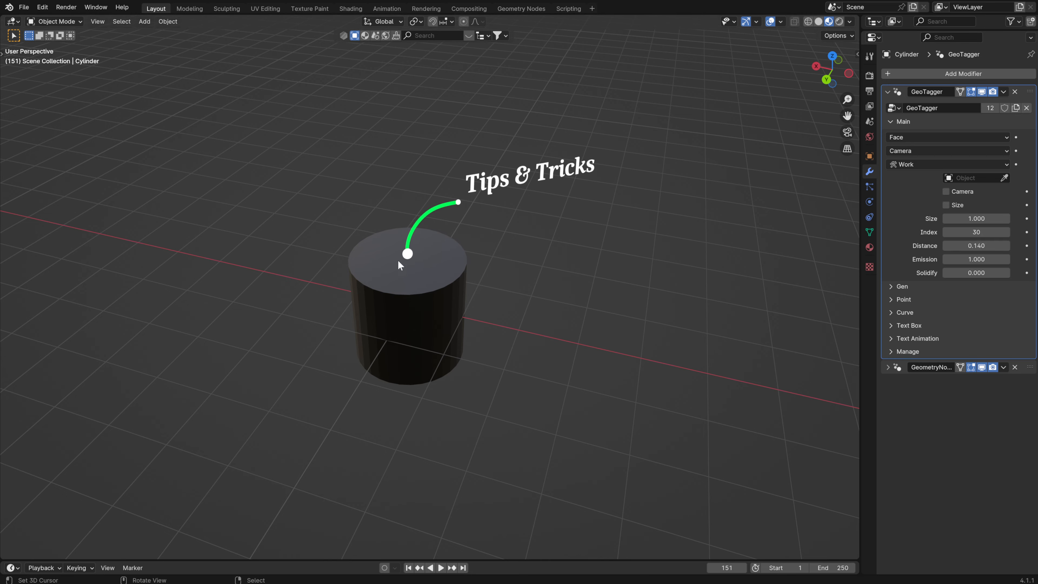
middle_click_drag(400, 265, 402, 232)
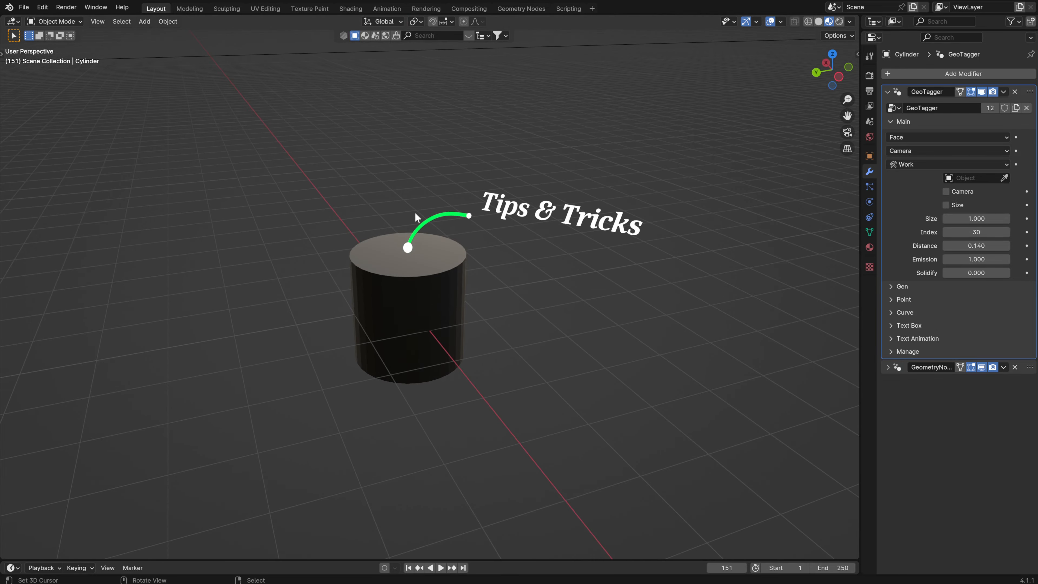
key("KP_0")
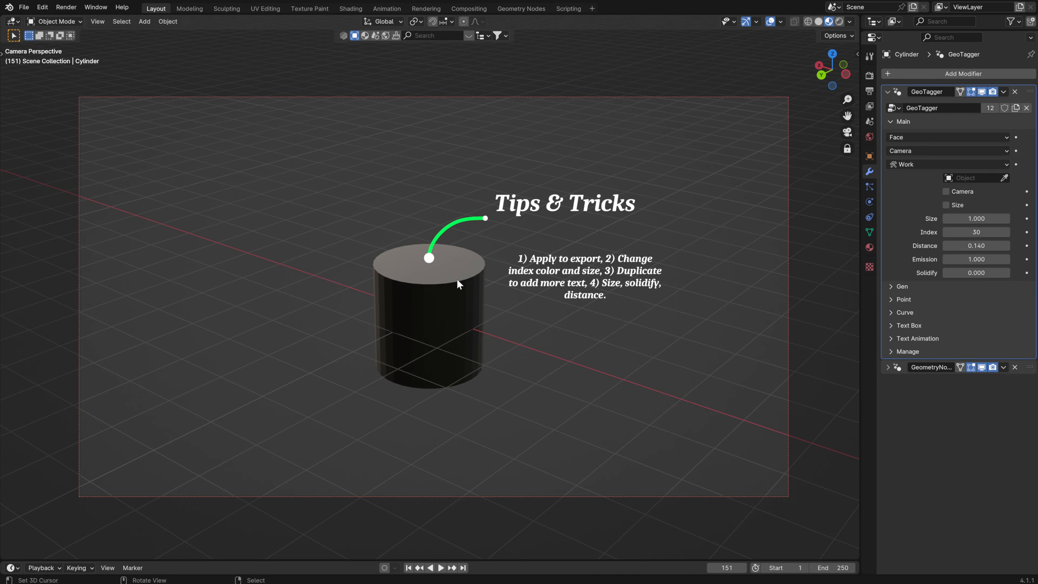
mouse_move(457, 280)
middle_mouse_down()
mouse_move(381, 286)
mouse_move(512, 273)
mouse_move(450, 277)
mouse_move(461, 276)
middle_mouse_up()
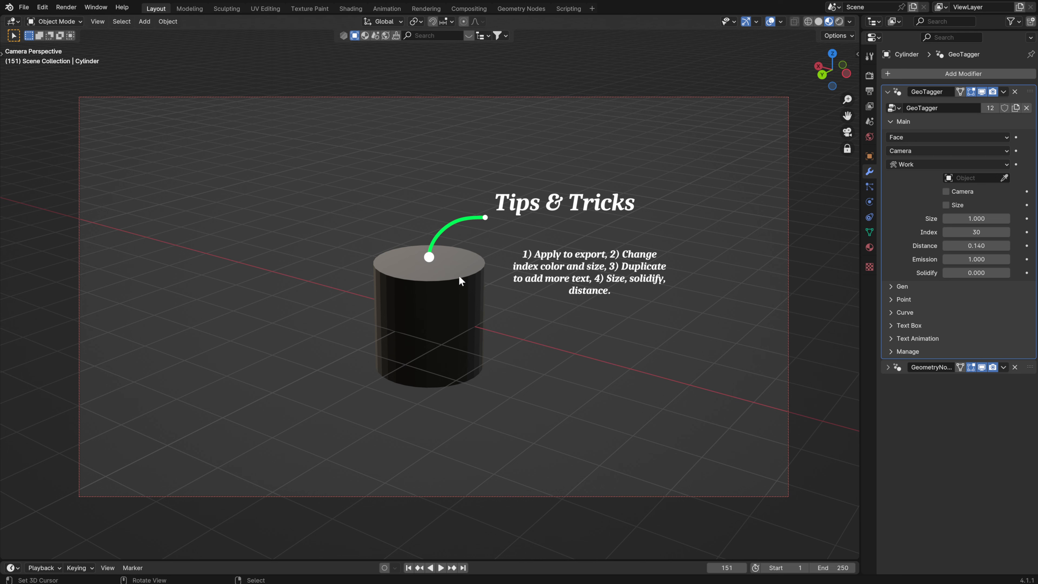
- Show all the scene's objects in the camera view, and collapse the title modifier with its Main settings
scroll(459, 279, "down", 10)
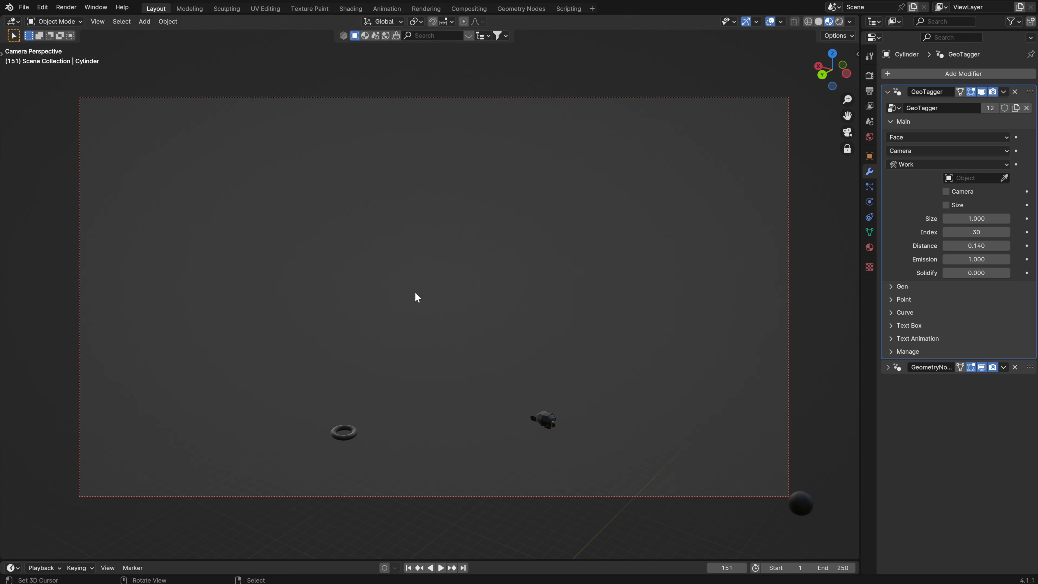
middle_click_drag(414, 292, 403, 253)
scroll(446, 312, "up", 6)
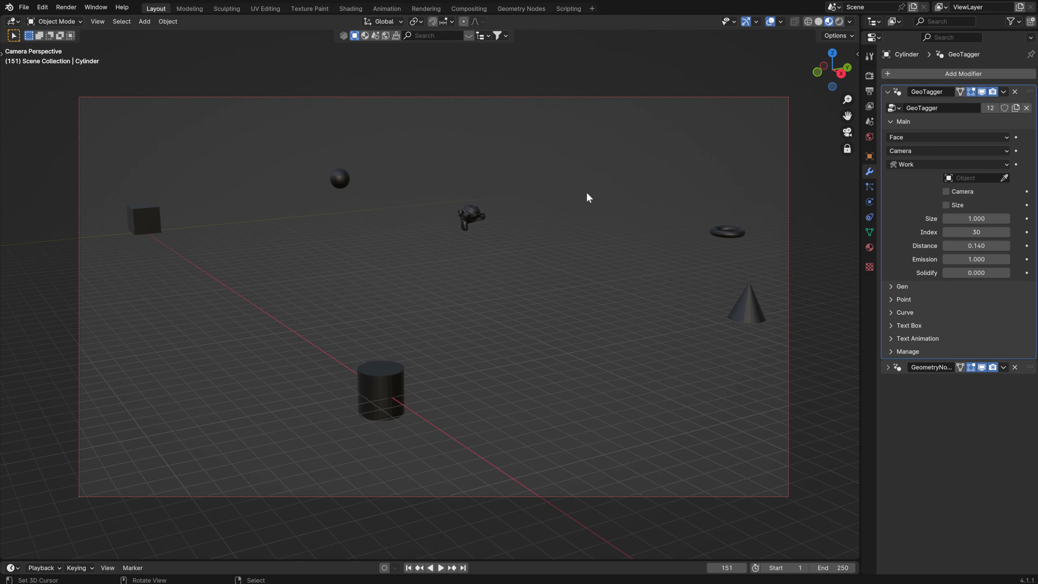
left_click(893, 122)
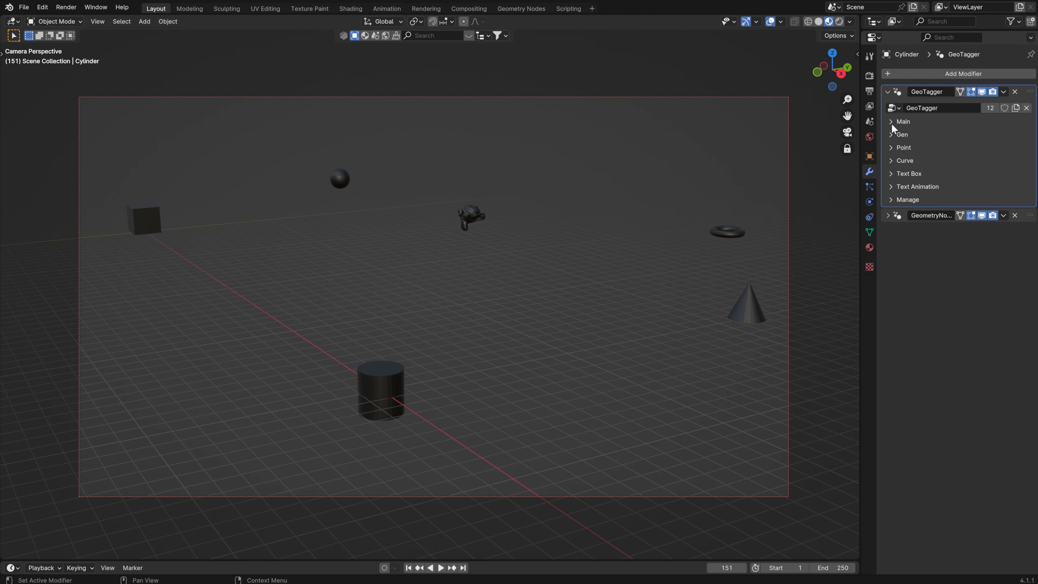
left_click(888, 91)
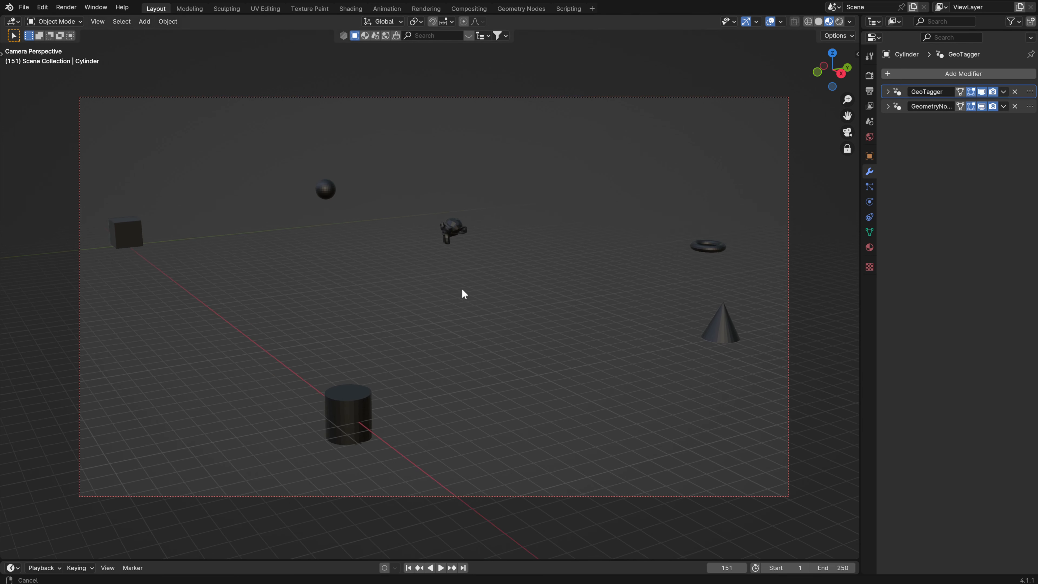